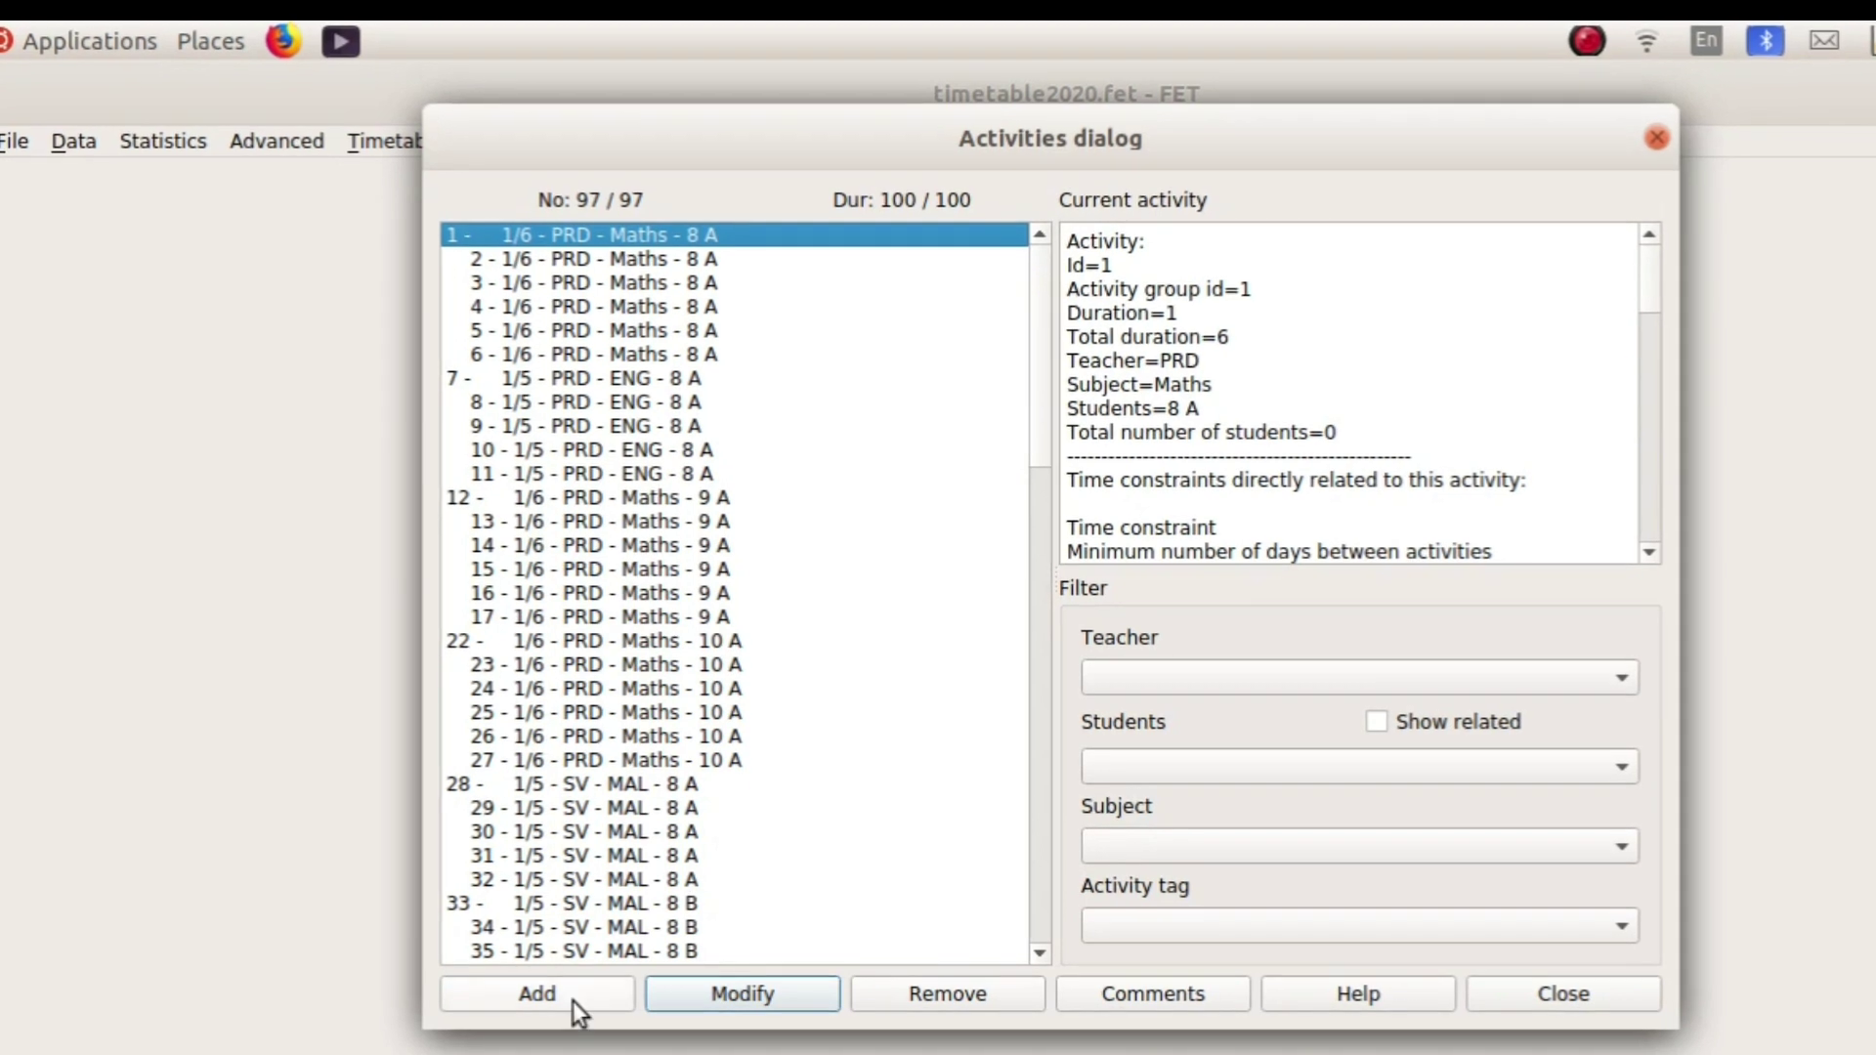
Start a new activity with years hidden from the student list, choosing teacher PRD, students 8 A and subject Maths
click(567, 996)
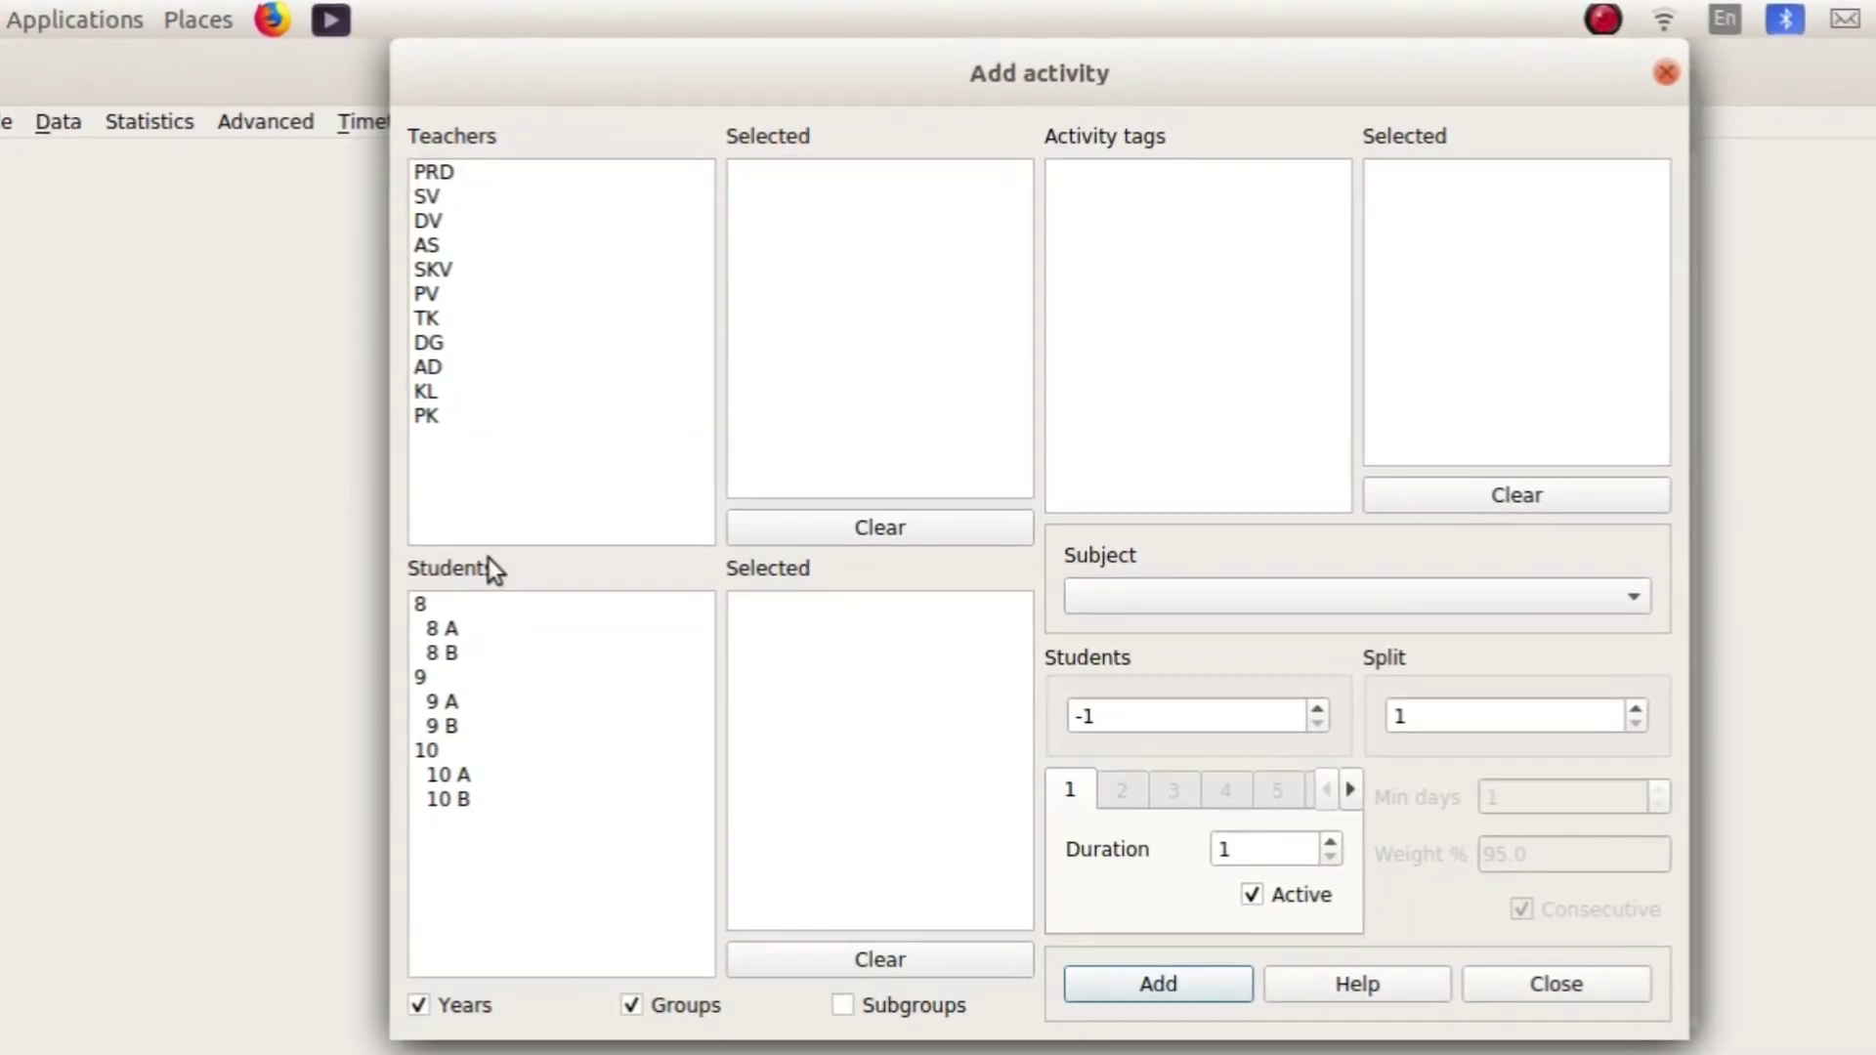
click(411, 1005)
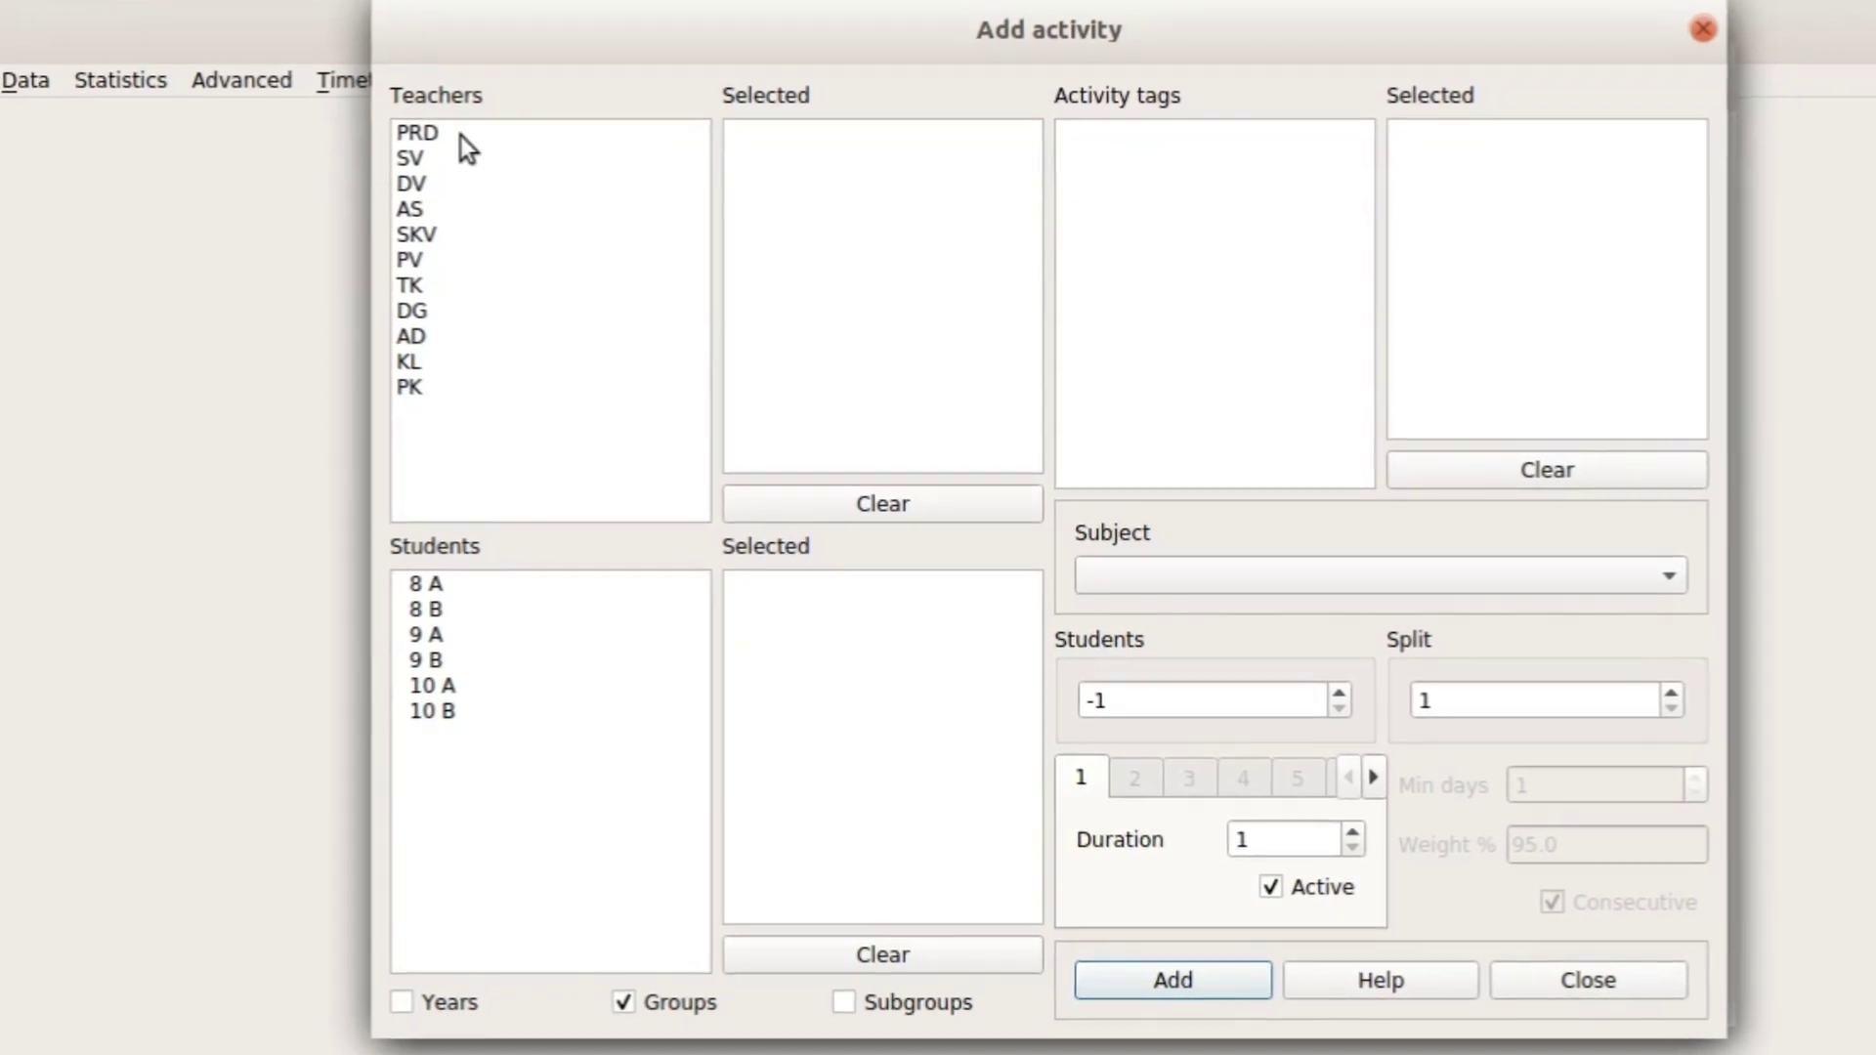
double_click(430, 137)
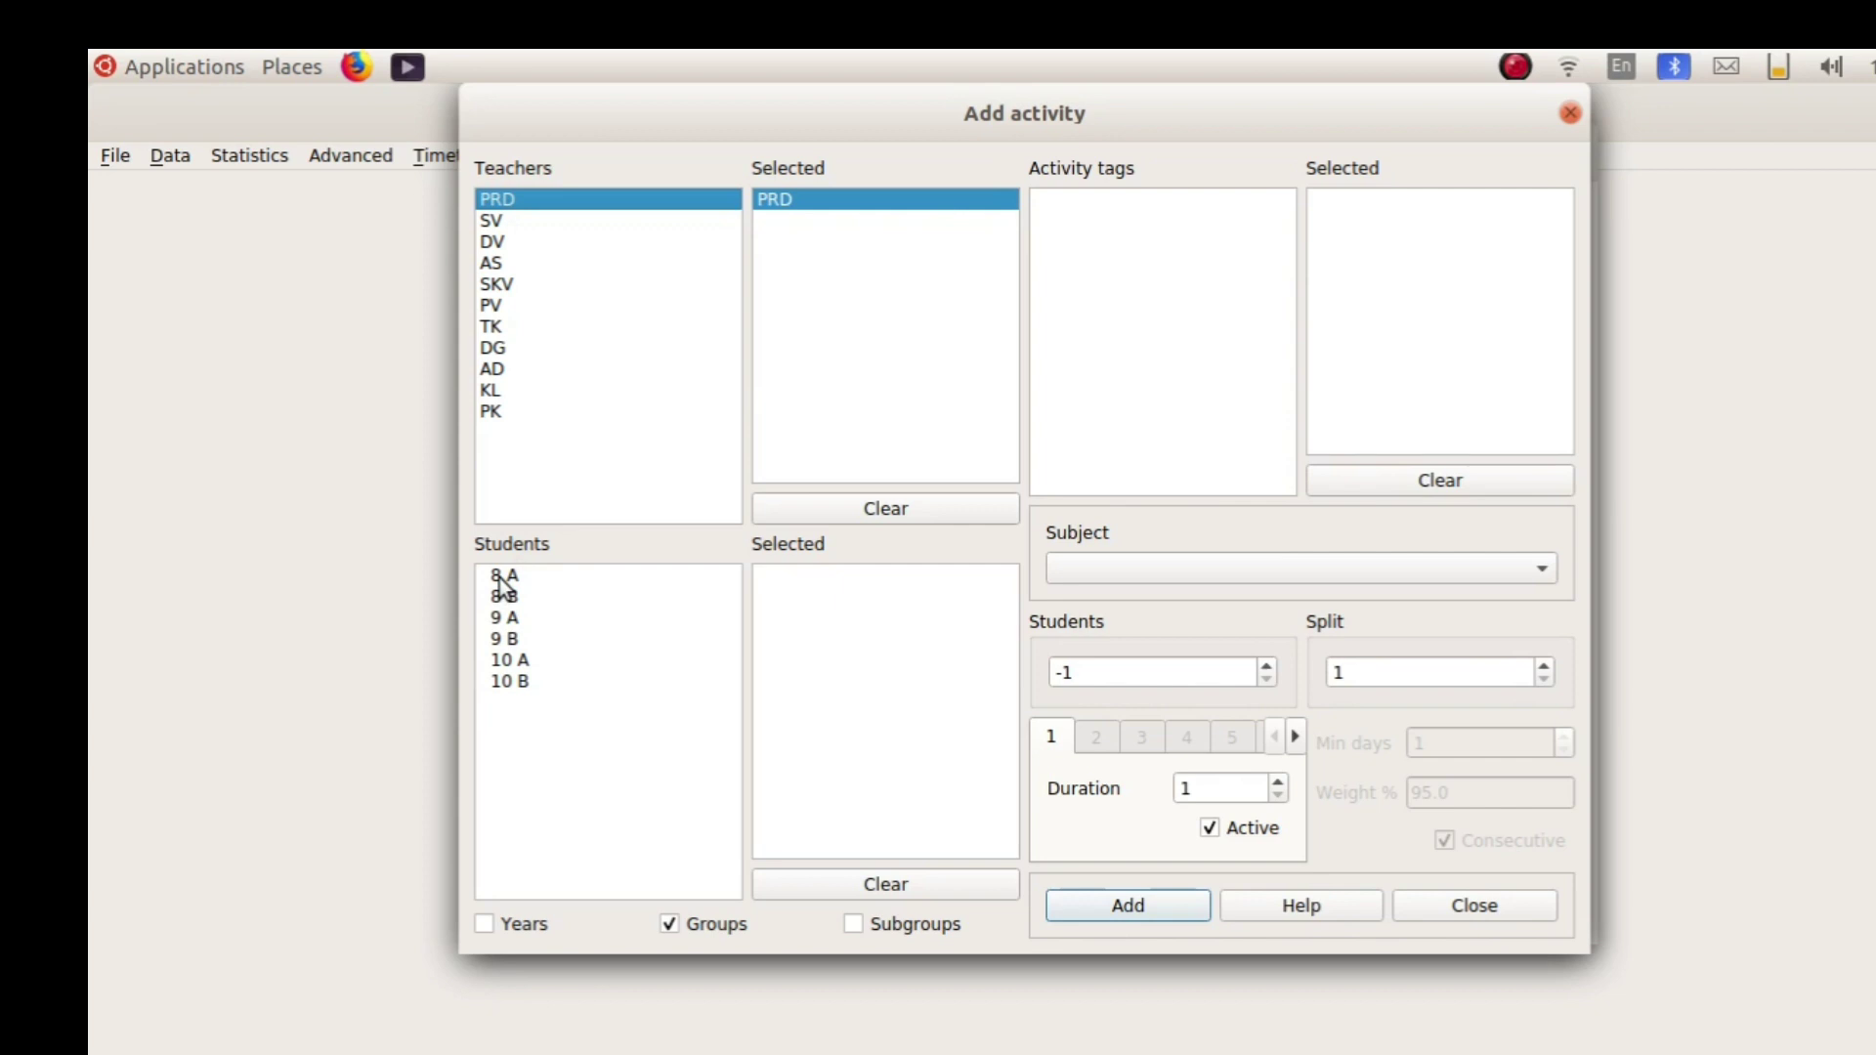
double_click(500, 577)
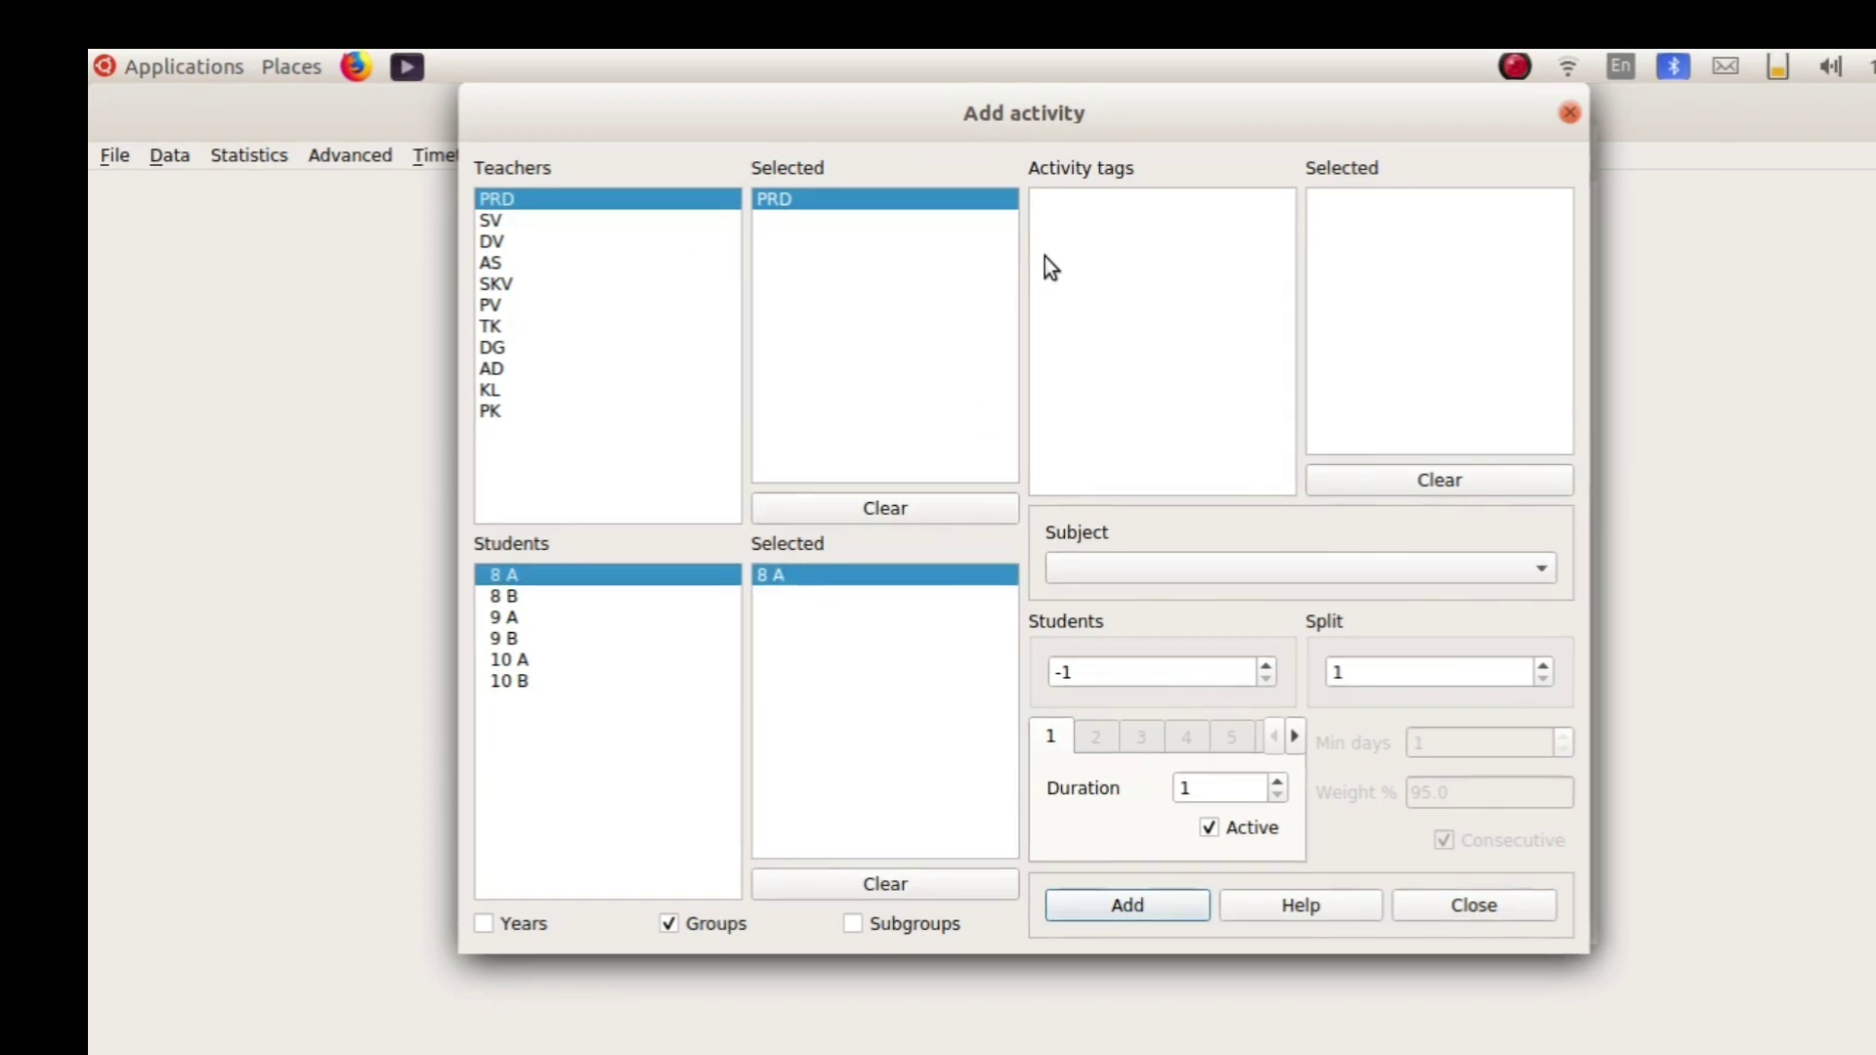
click(1536, 574)
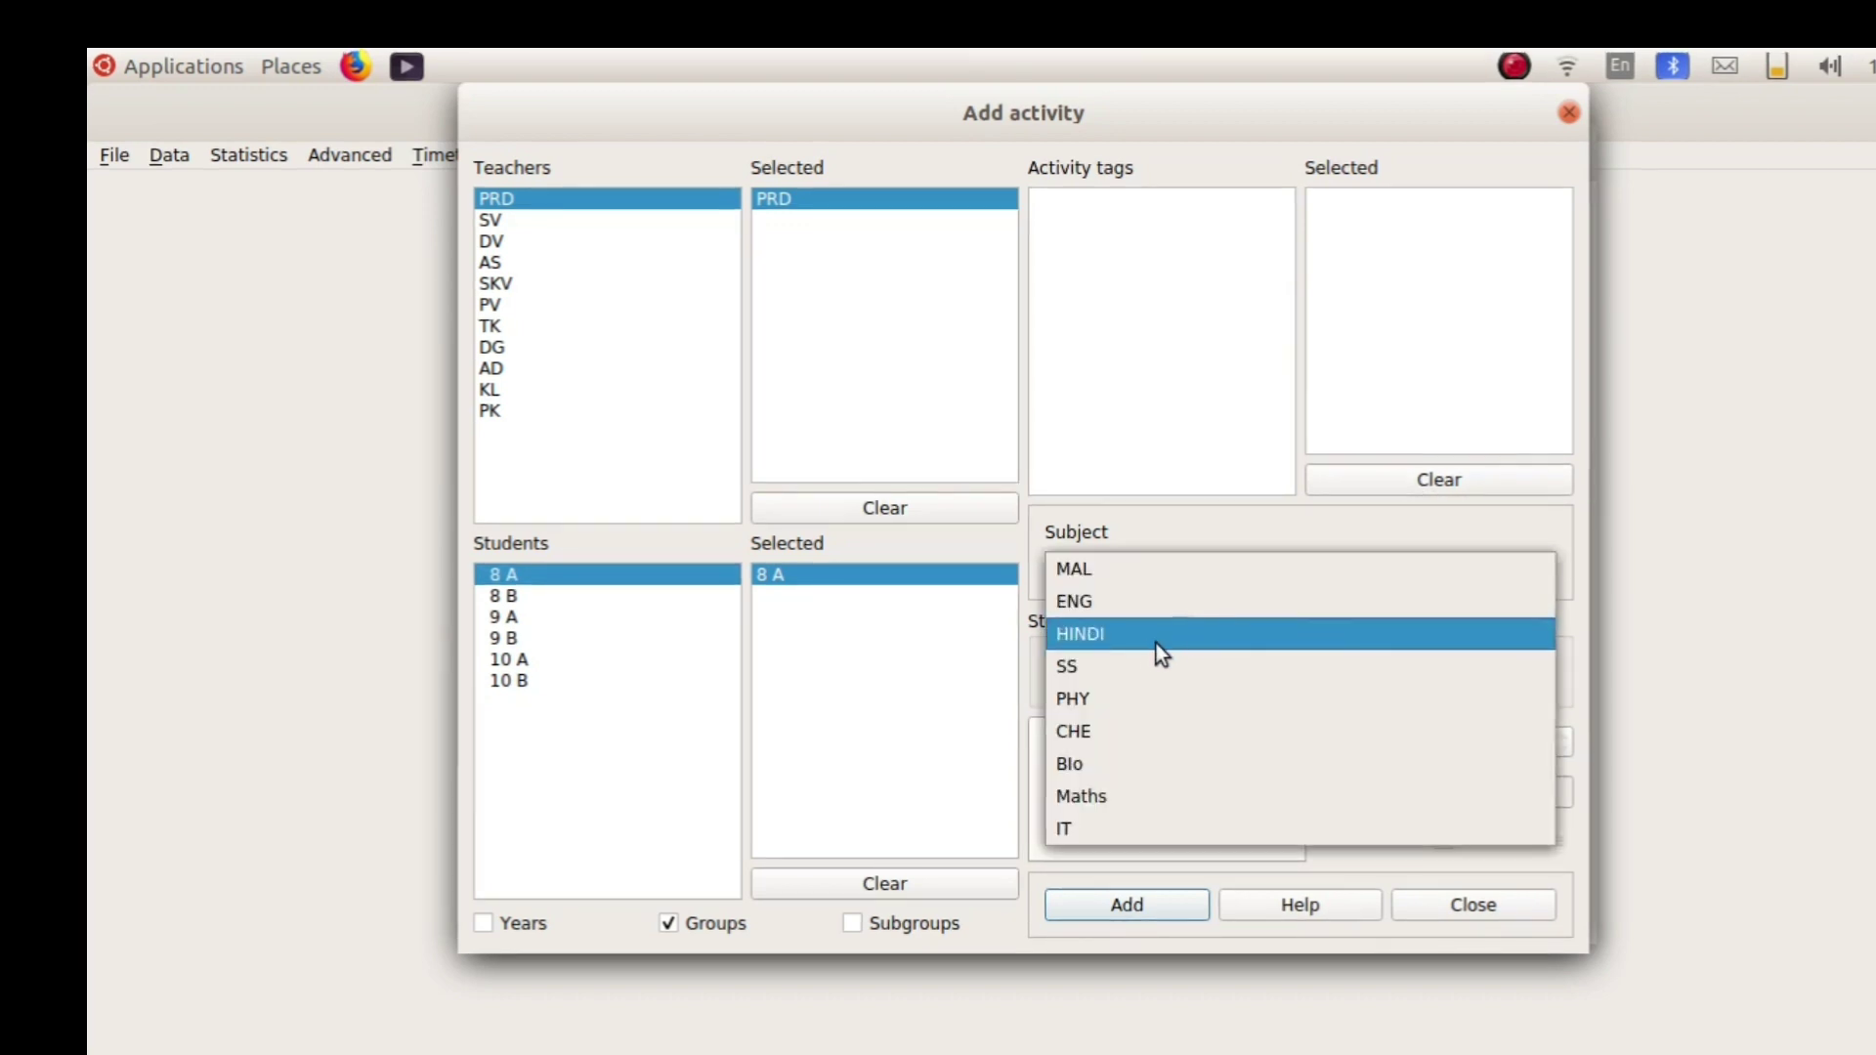
click(1120, 791)
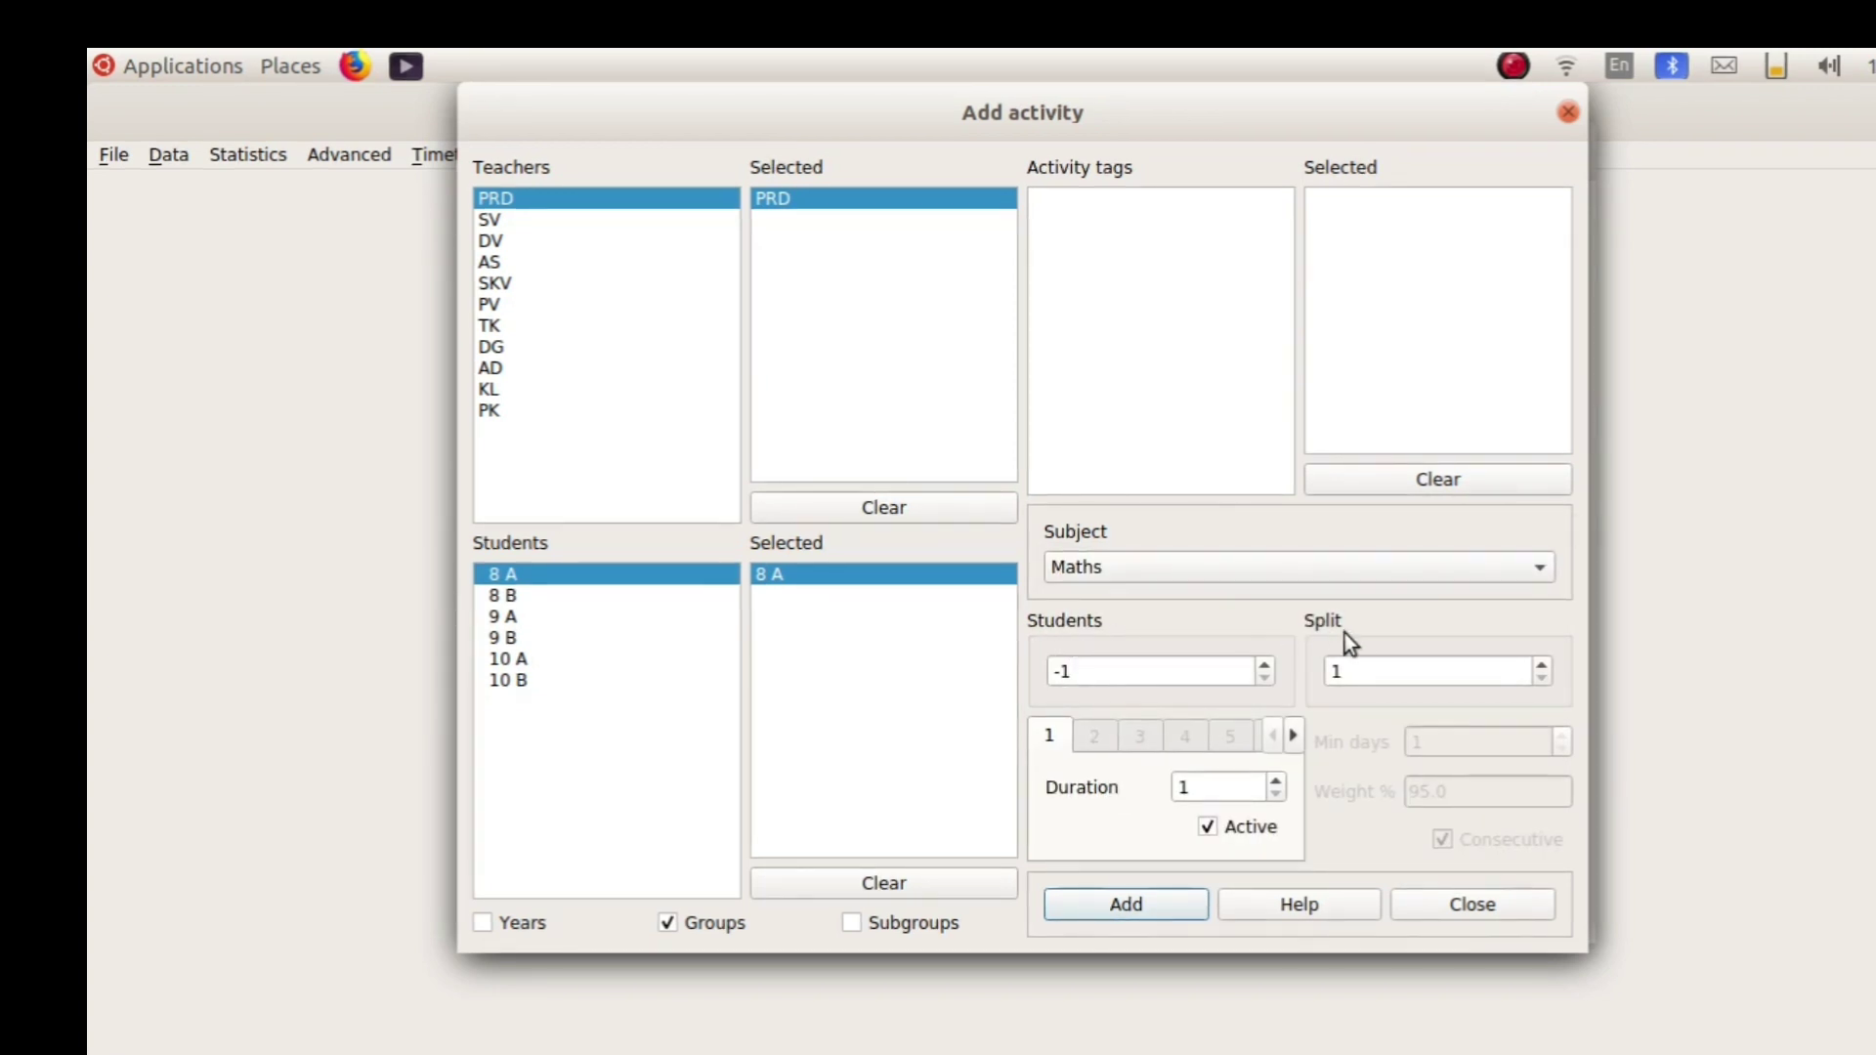
Split the 8 A Maths activity into 6 without forcing consecutive periods, and add it despite the confirmation
click(1540, 665)
click(1539, 664)
click(1540, 664)
click(1539, 665)
click(1540, 664)
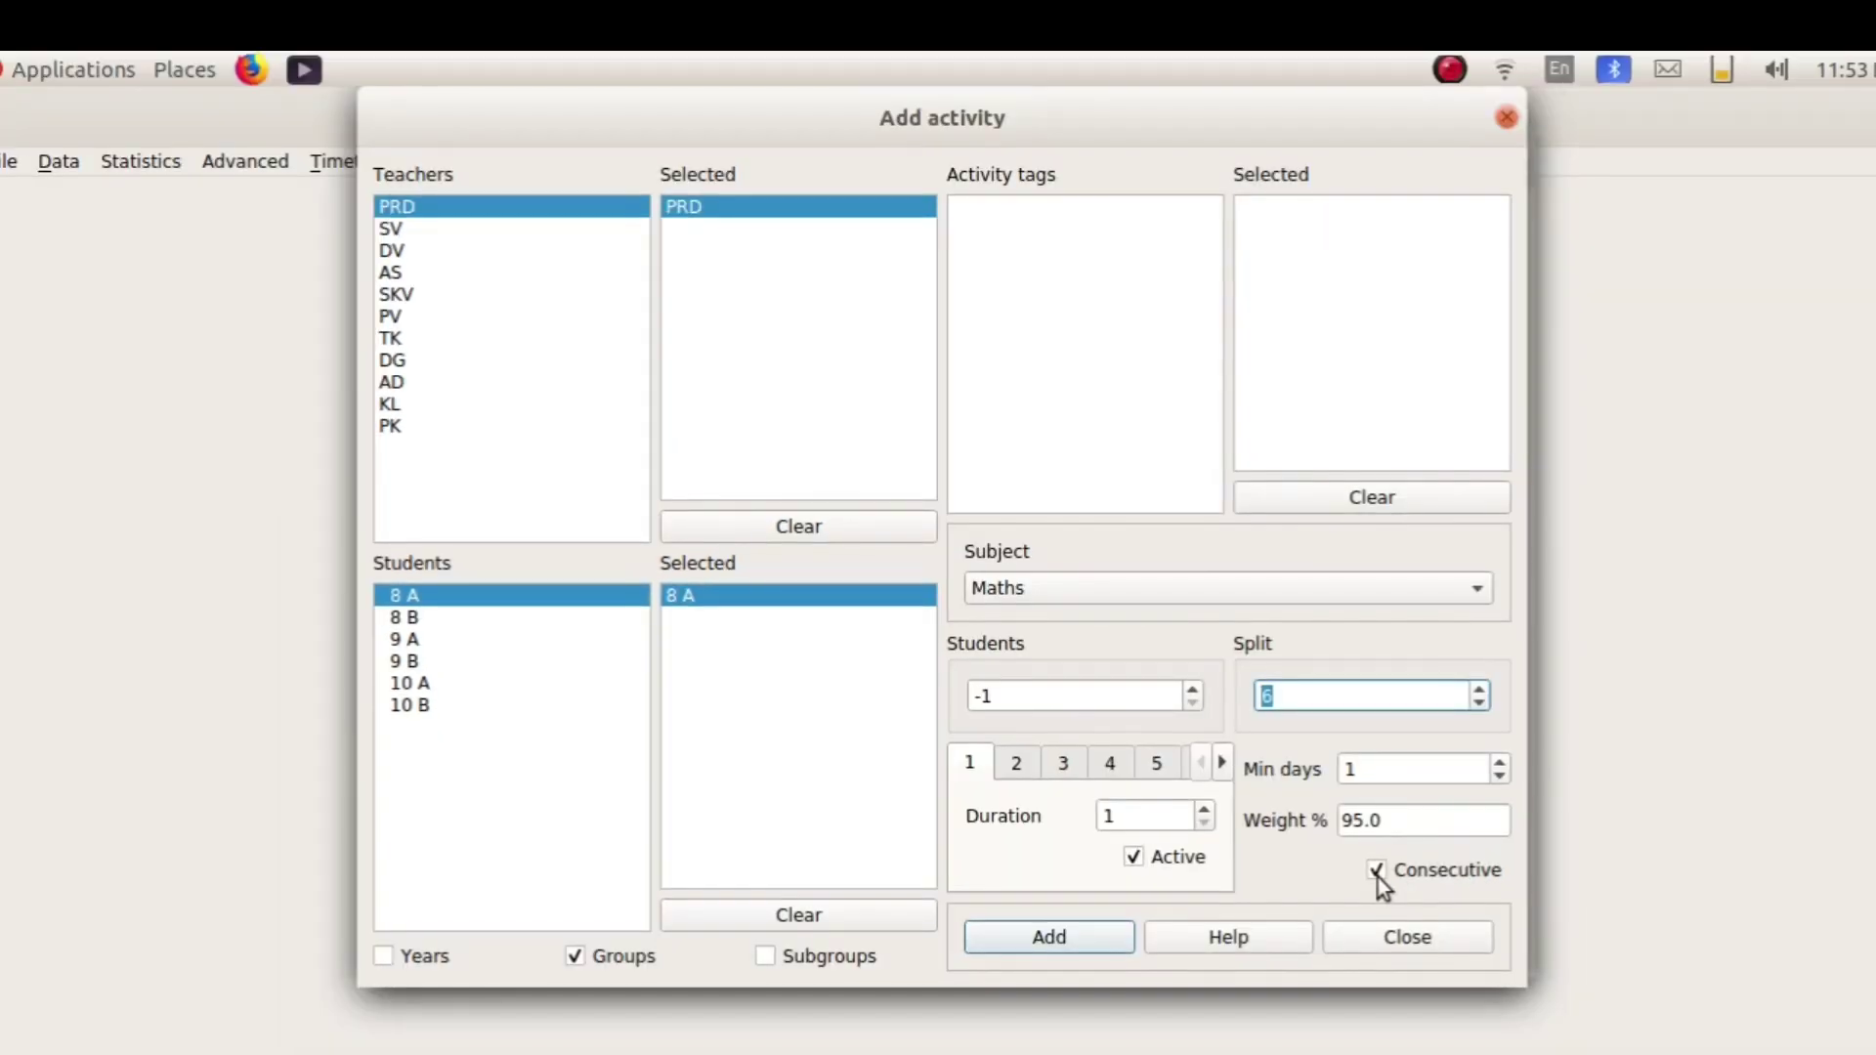
click(1377, 871)
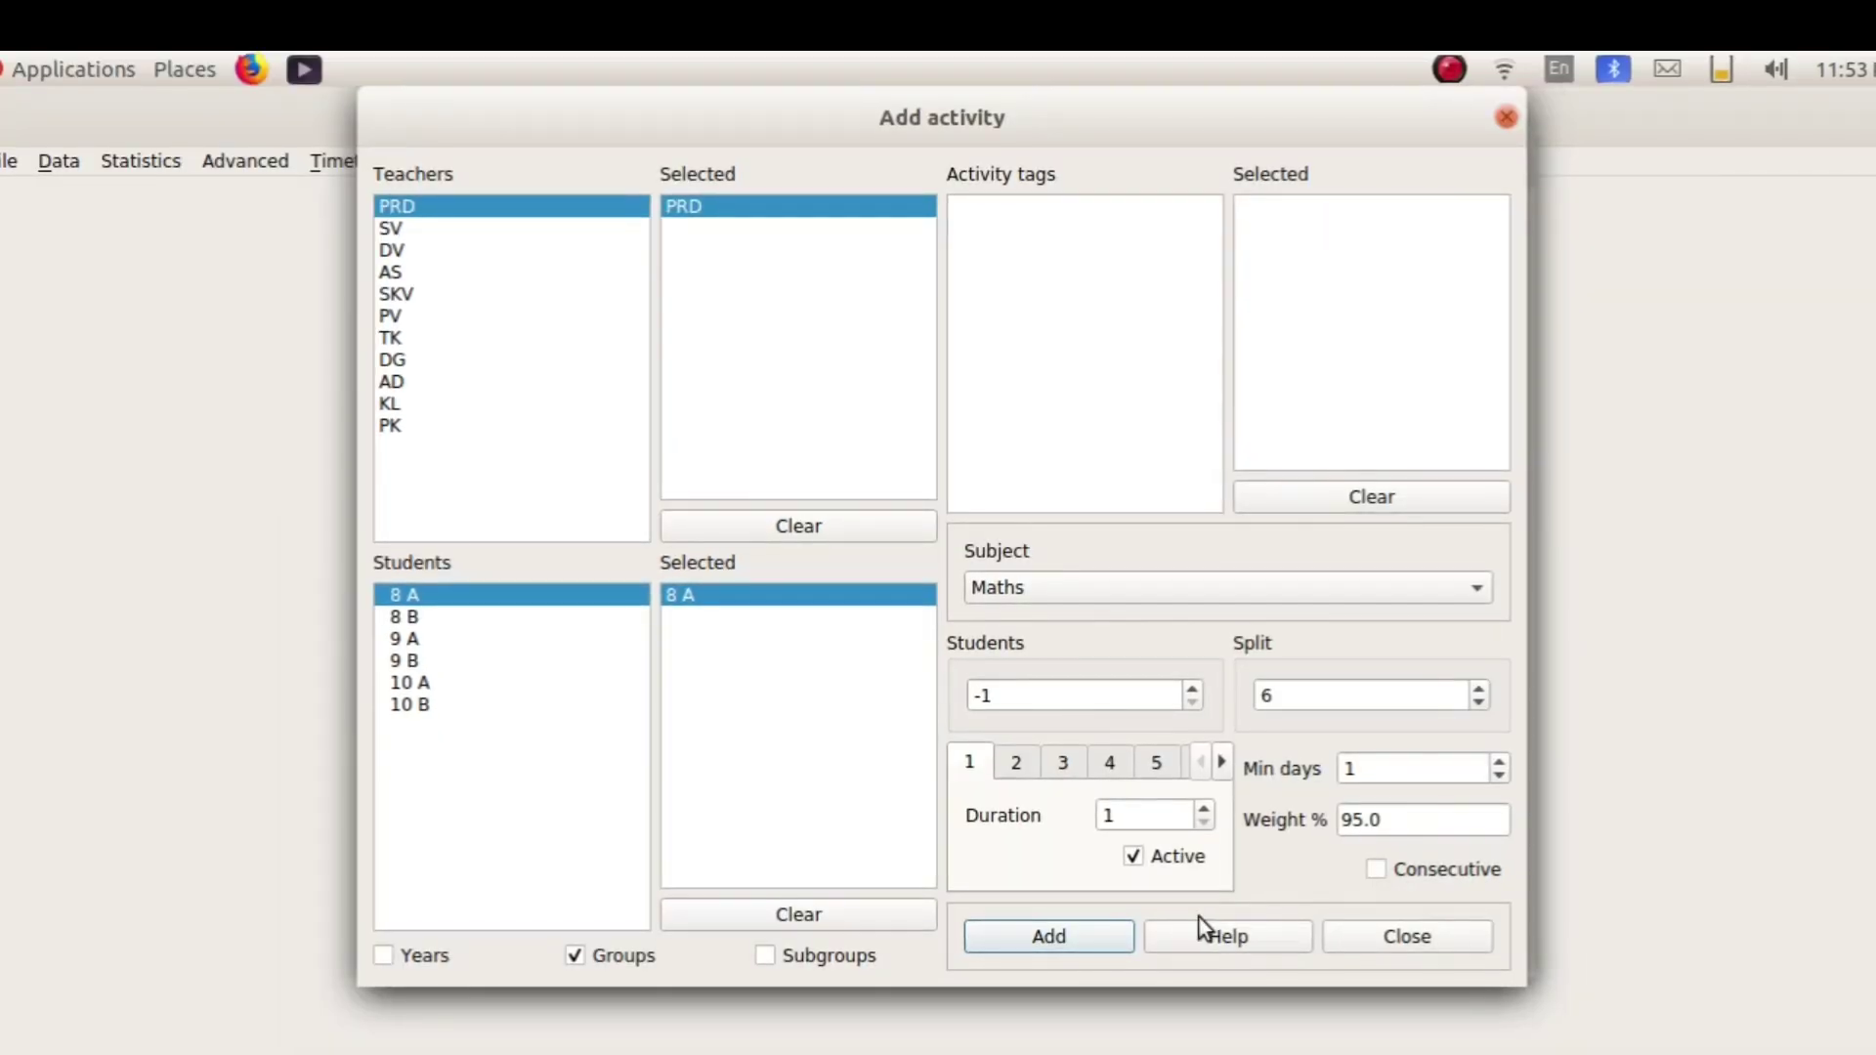
click(1042, 938)
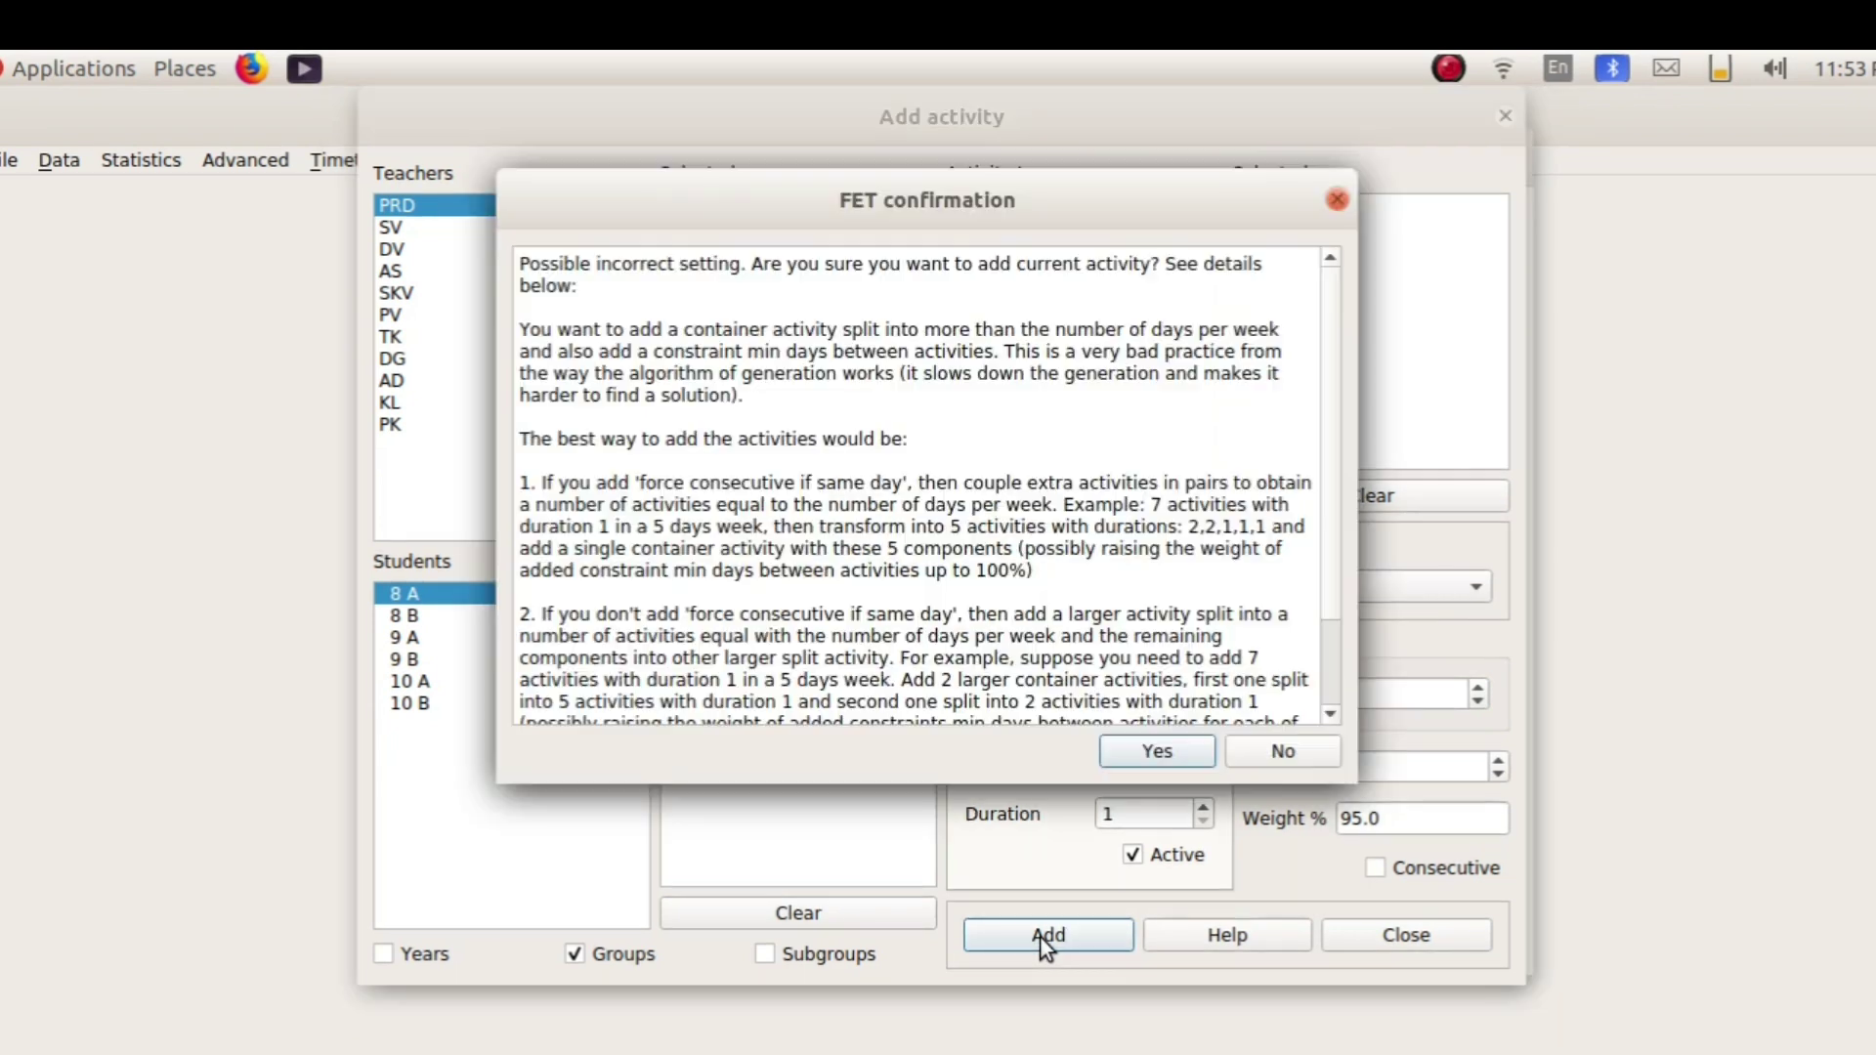
click(1163, 747)
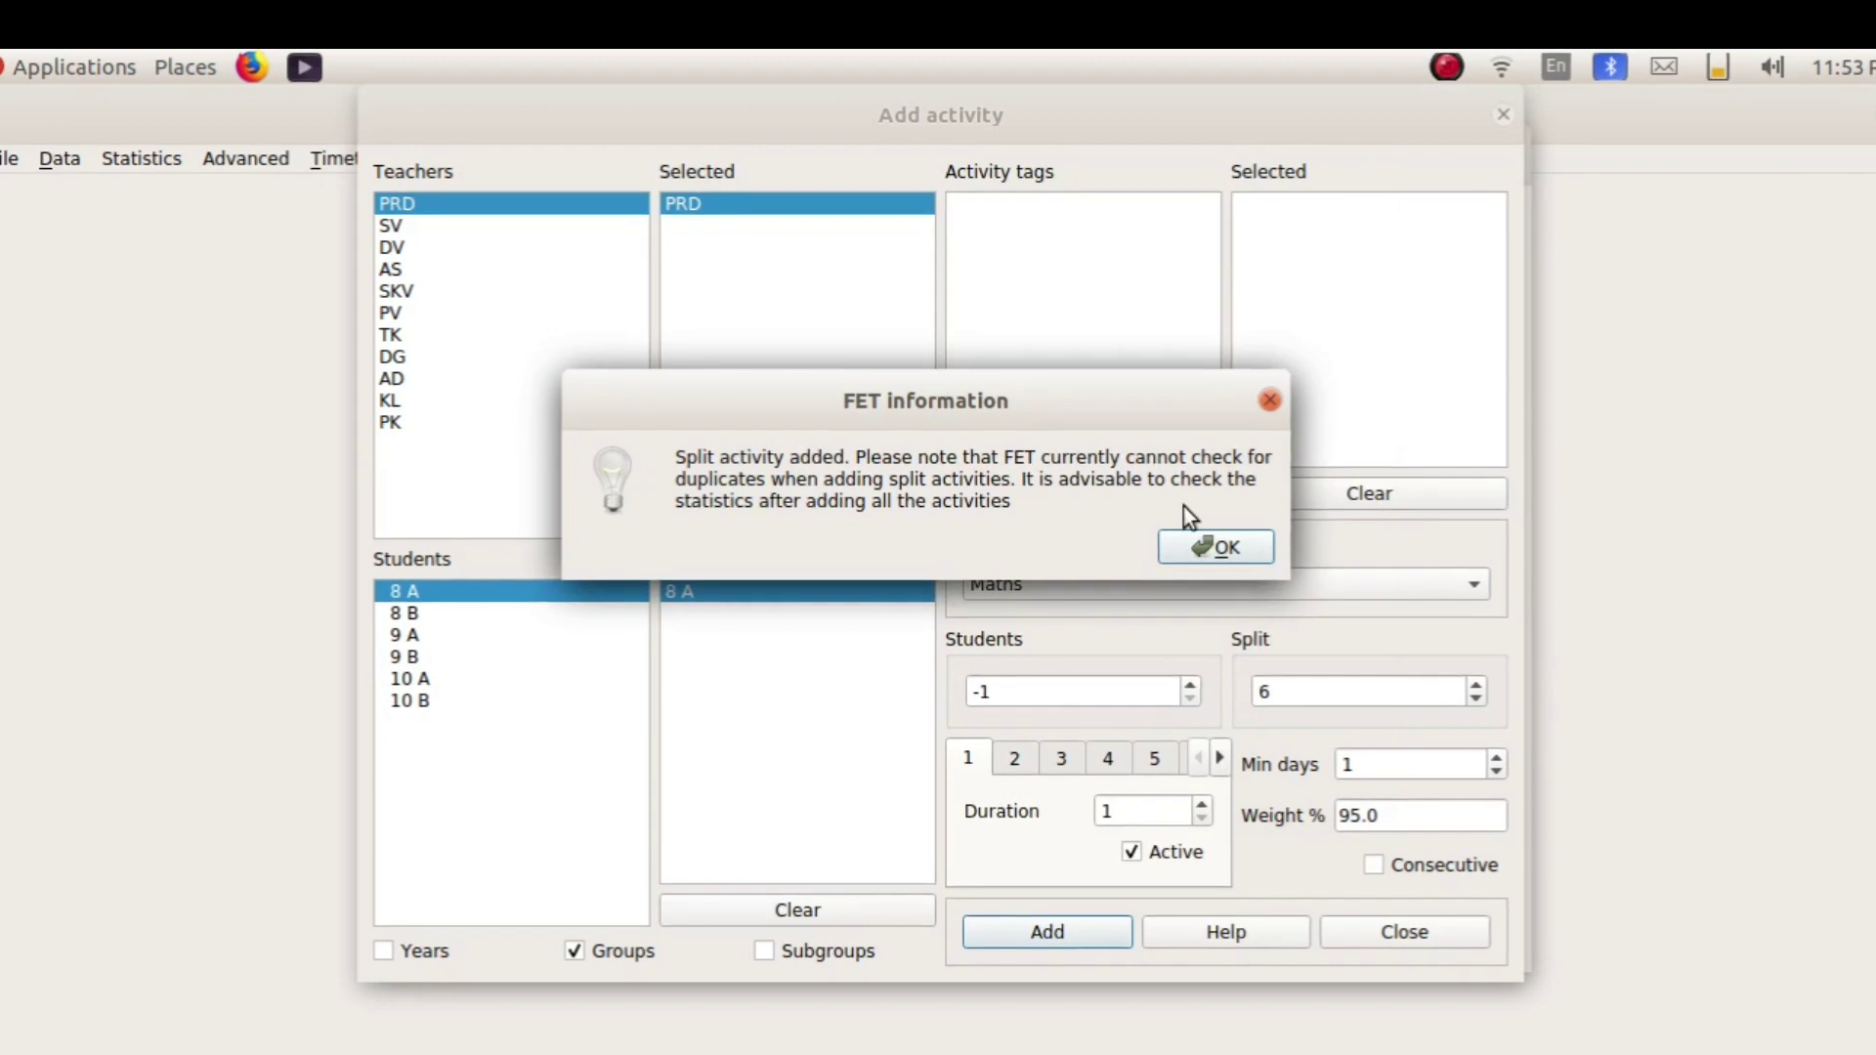
click(1194, 541)
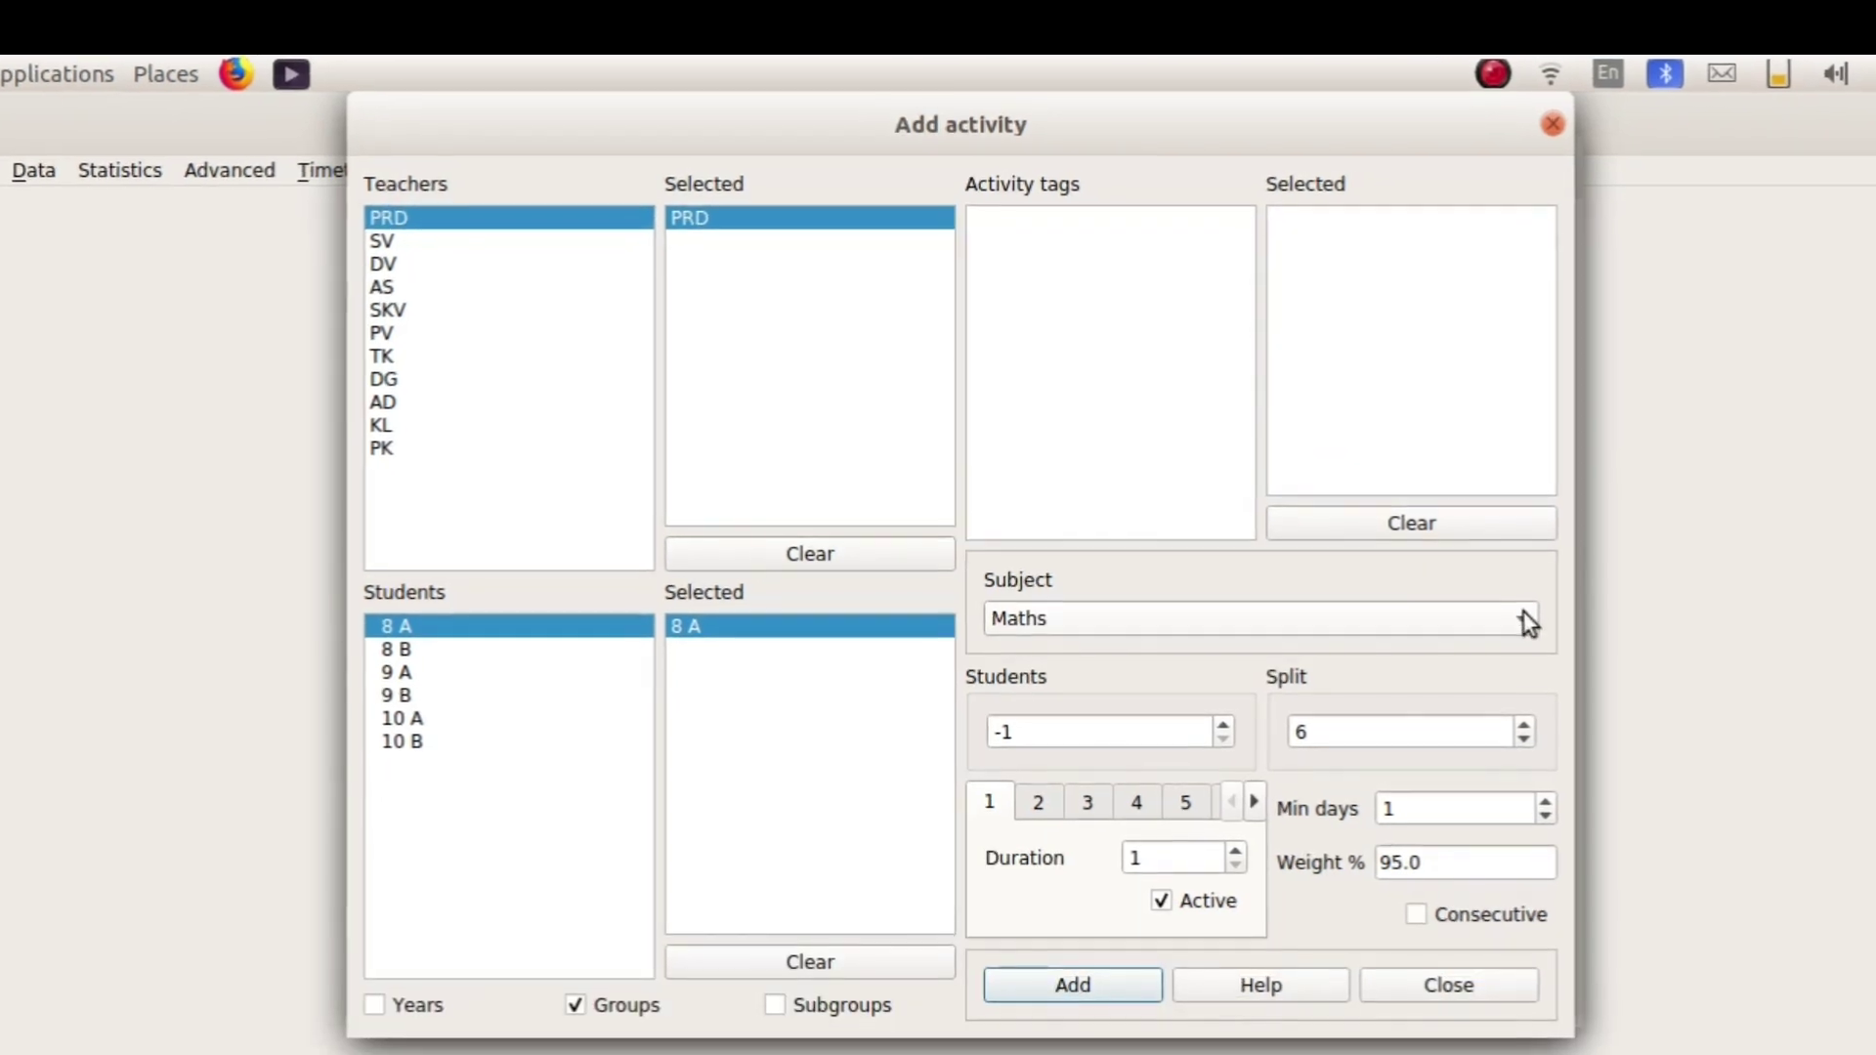
Change the subject for 8 A to IT and set the split to 2
click(1524, 614)
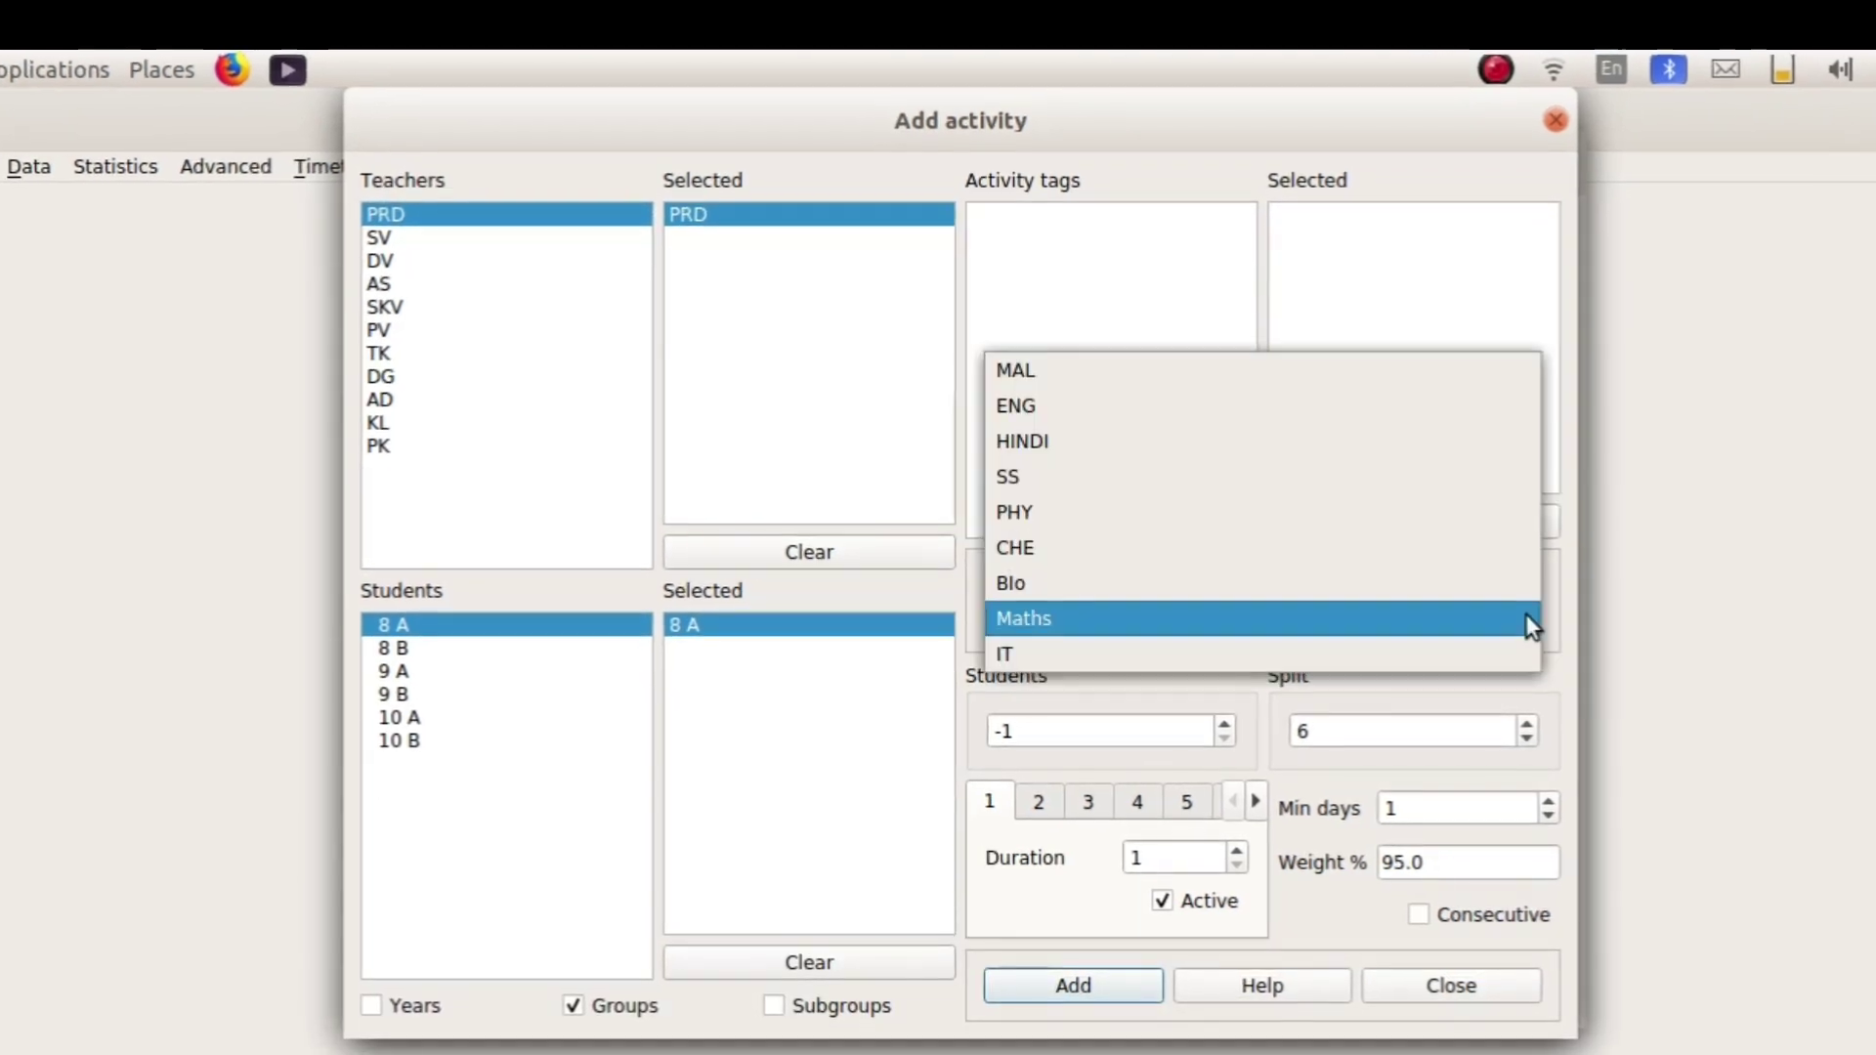
click(1333, 649)
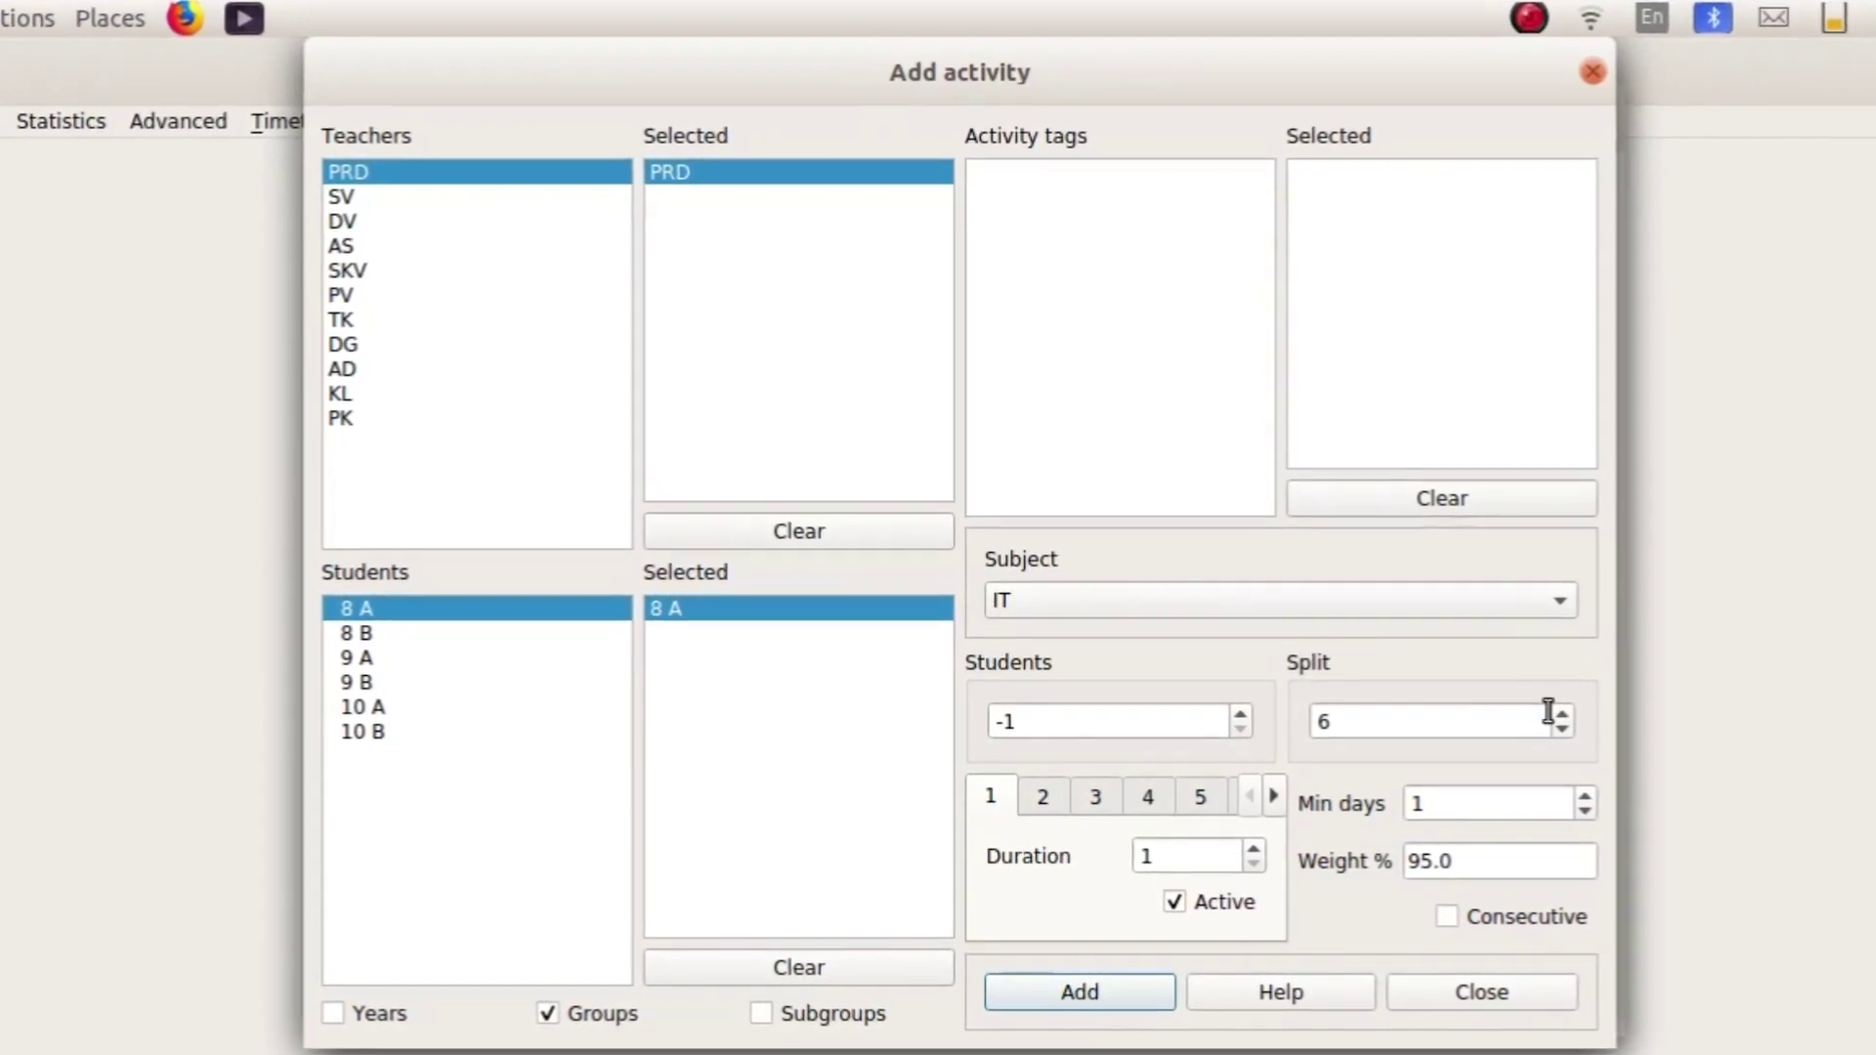
click(1572, 711)
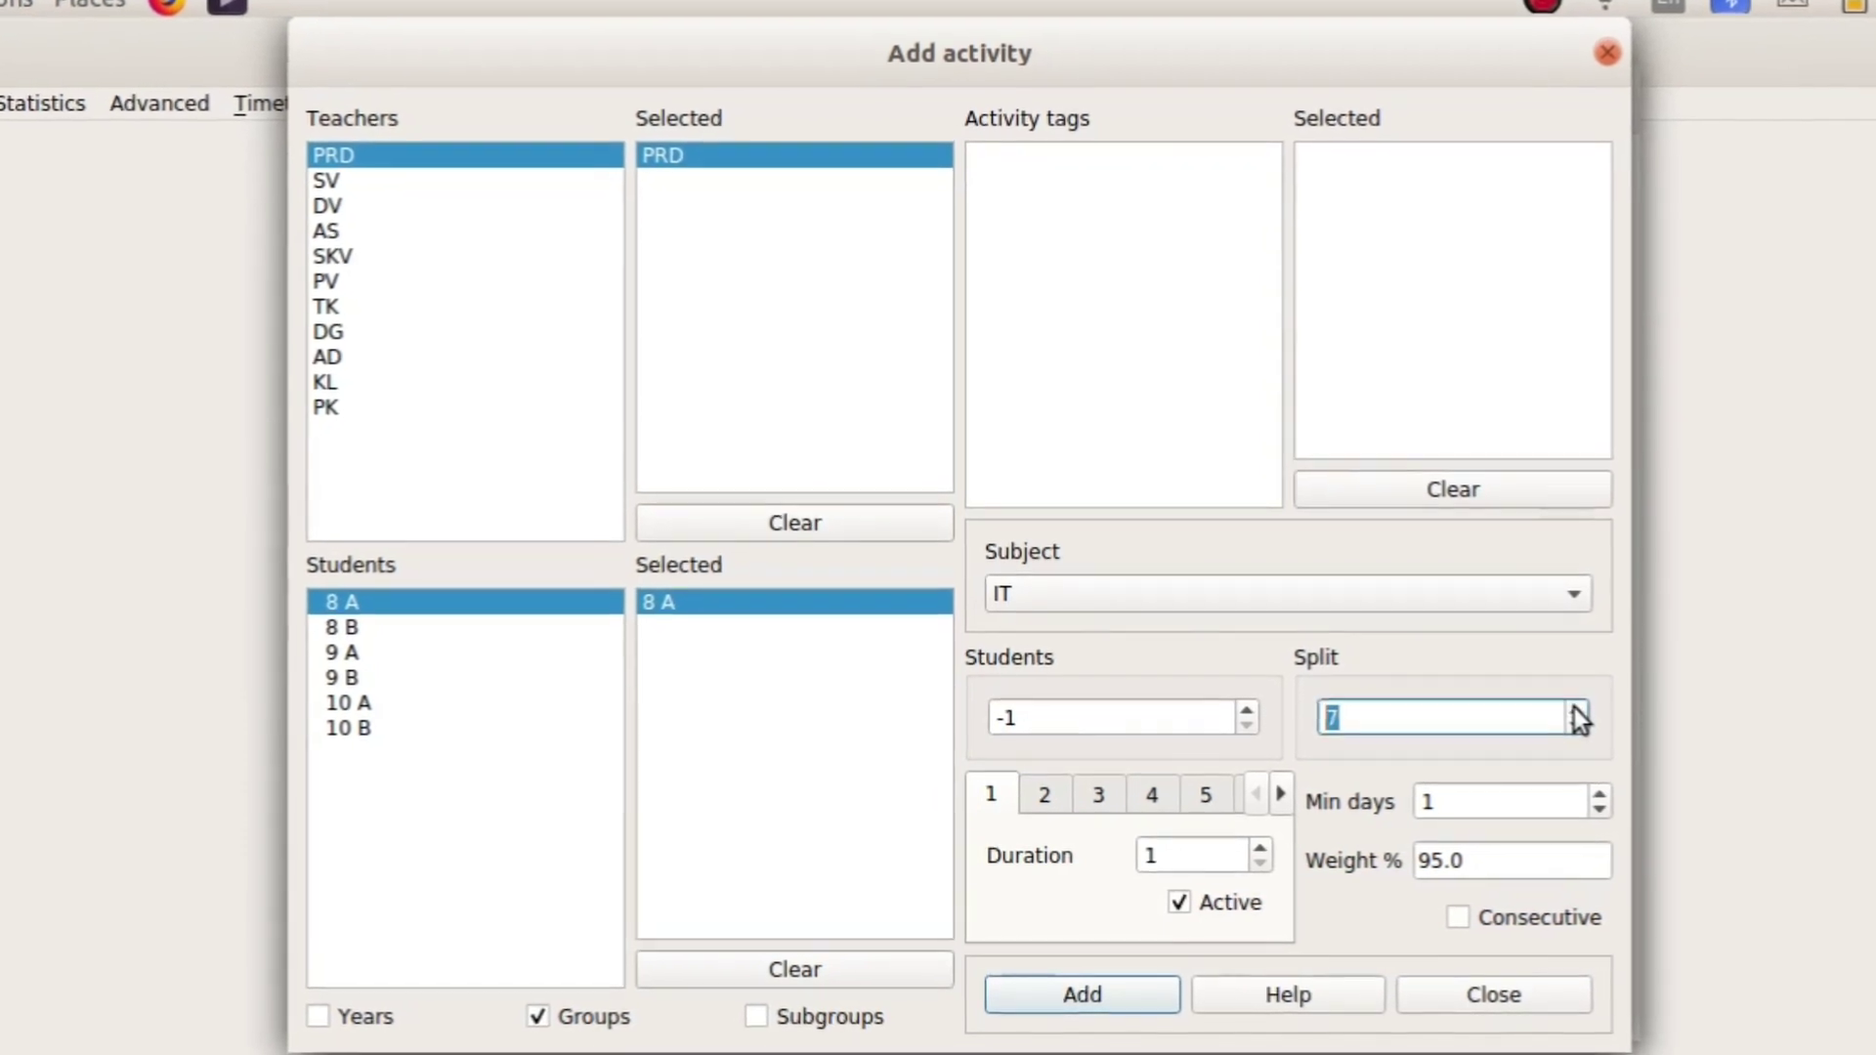
click(1590, 721)
click(1590, 722)
click(1589, 721)
click(1590, 721)
click(1589, 721)
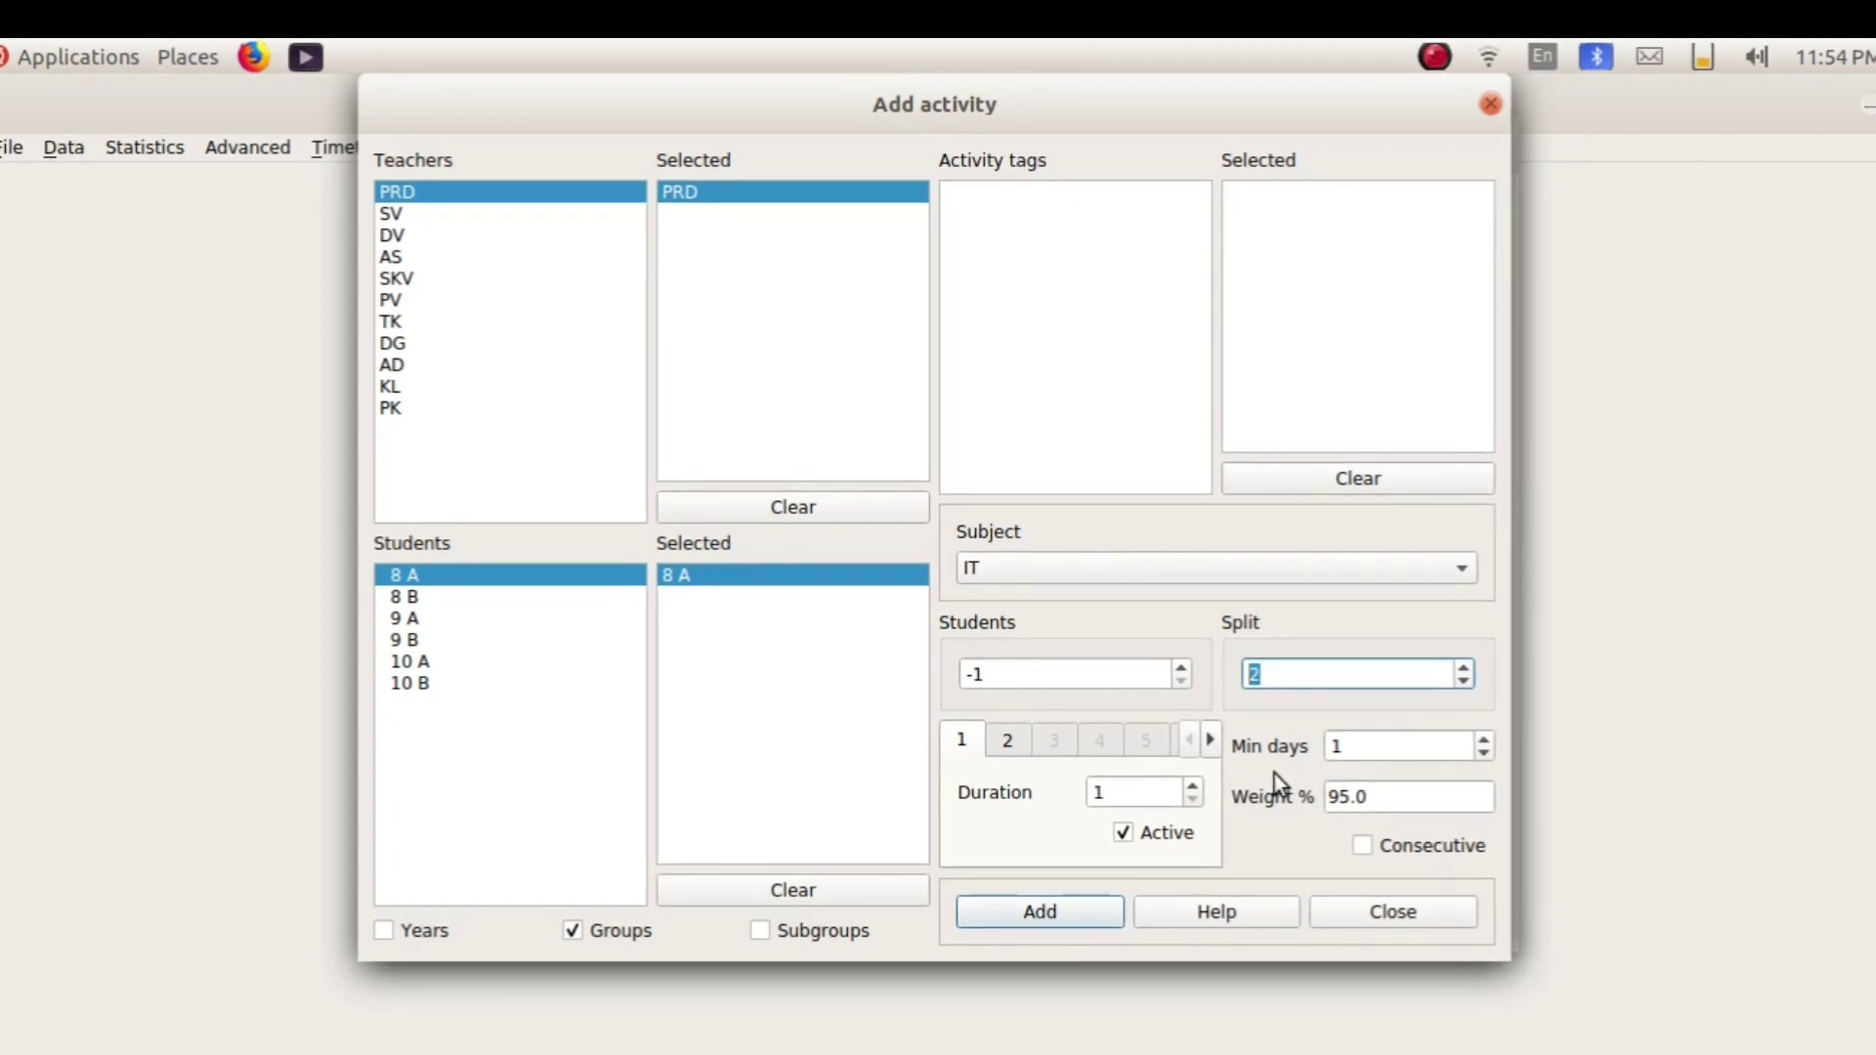
Set the first IT component's duration to 2, enable Consecutive, set min days to 2, and add the activity with the second 95% constraint
click(1192, 786)
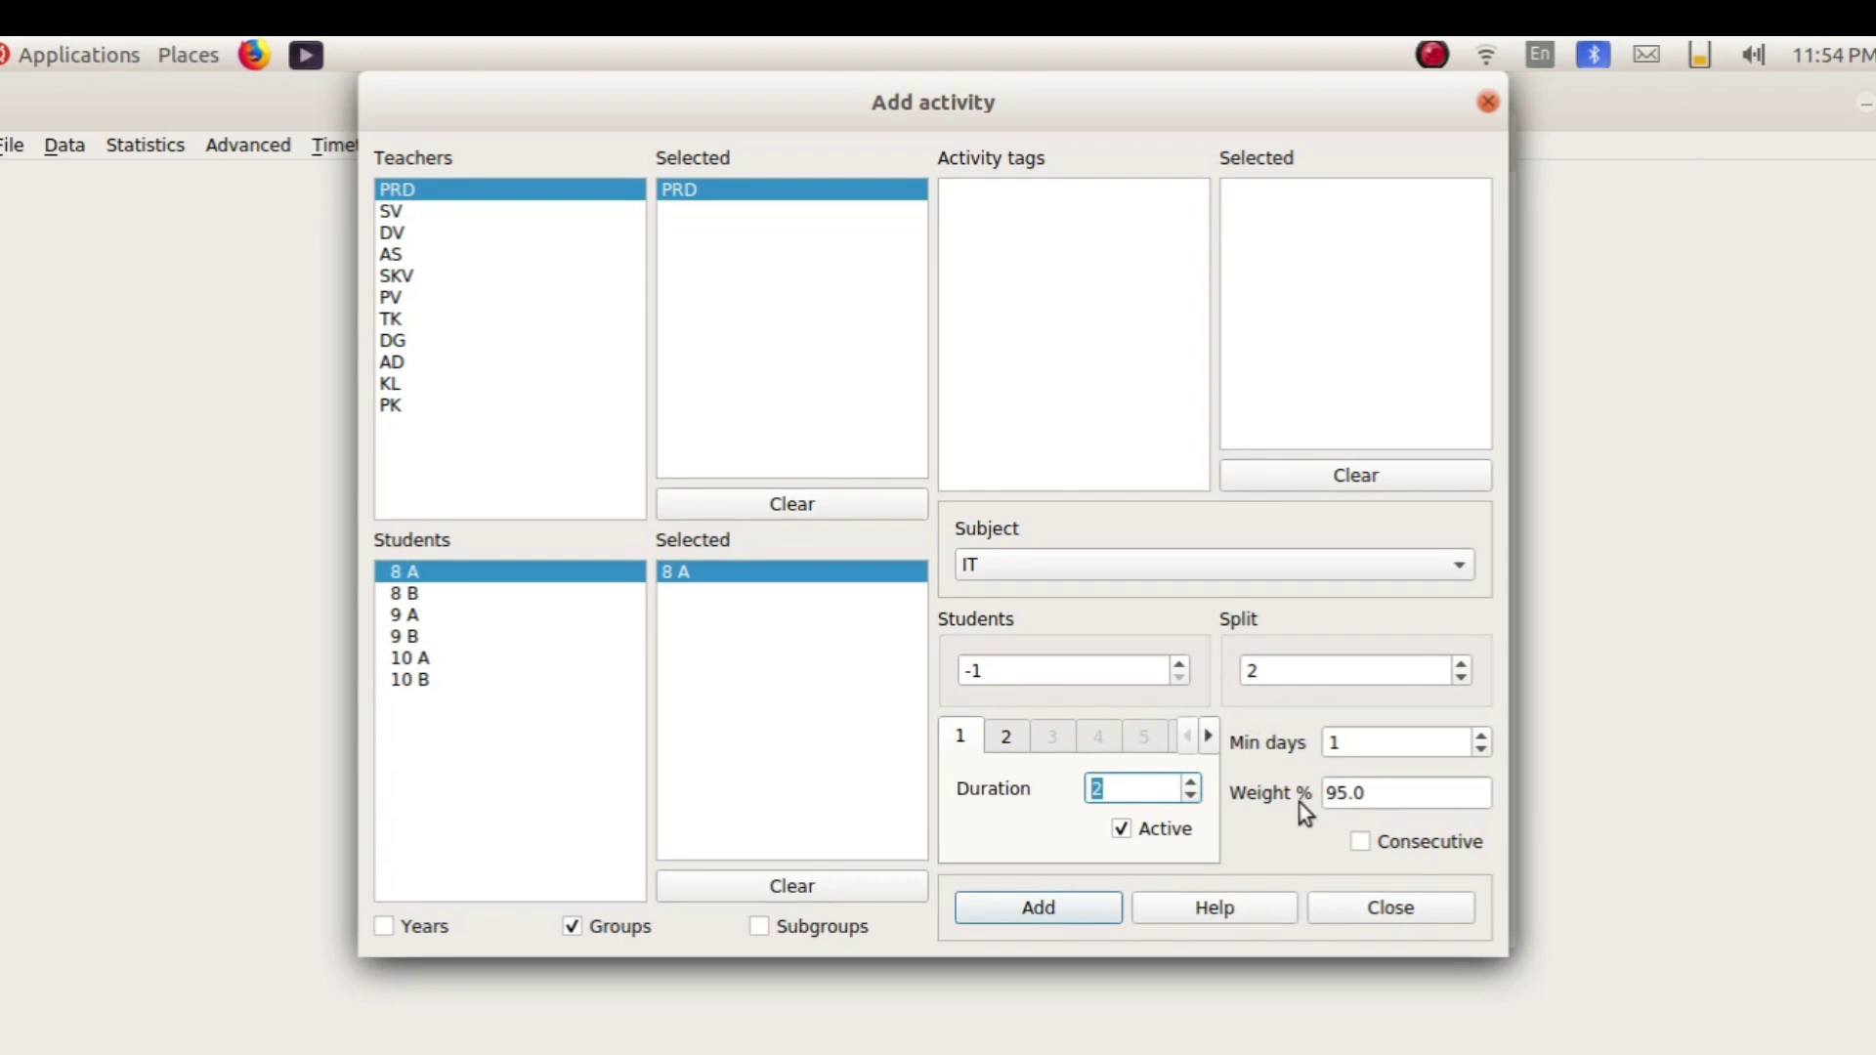
click(1358, 842)
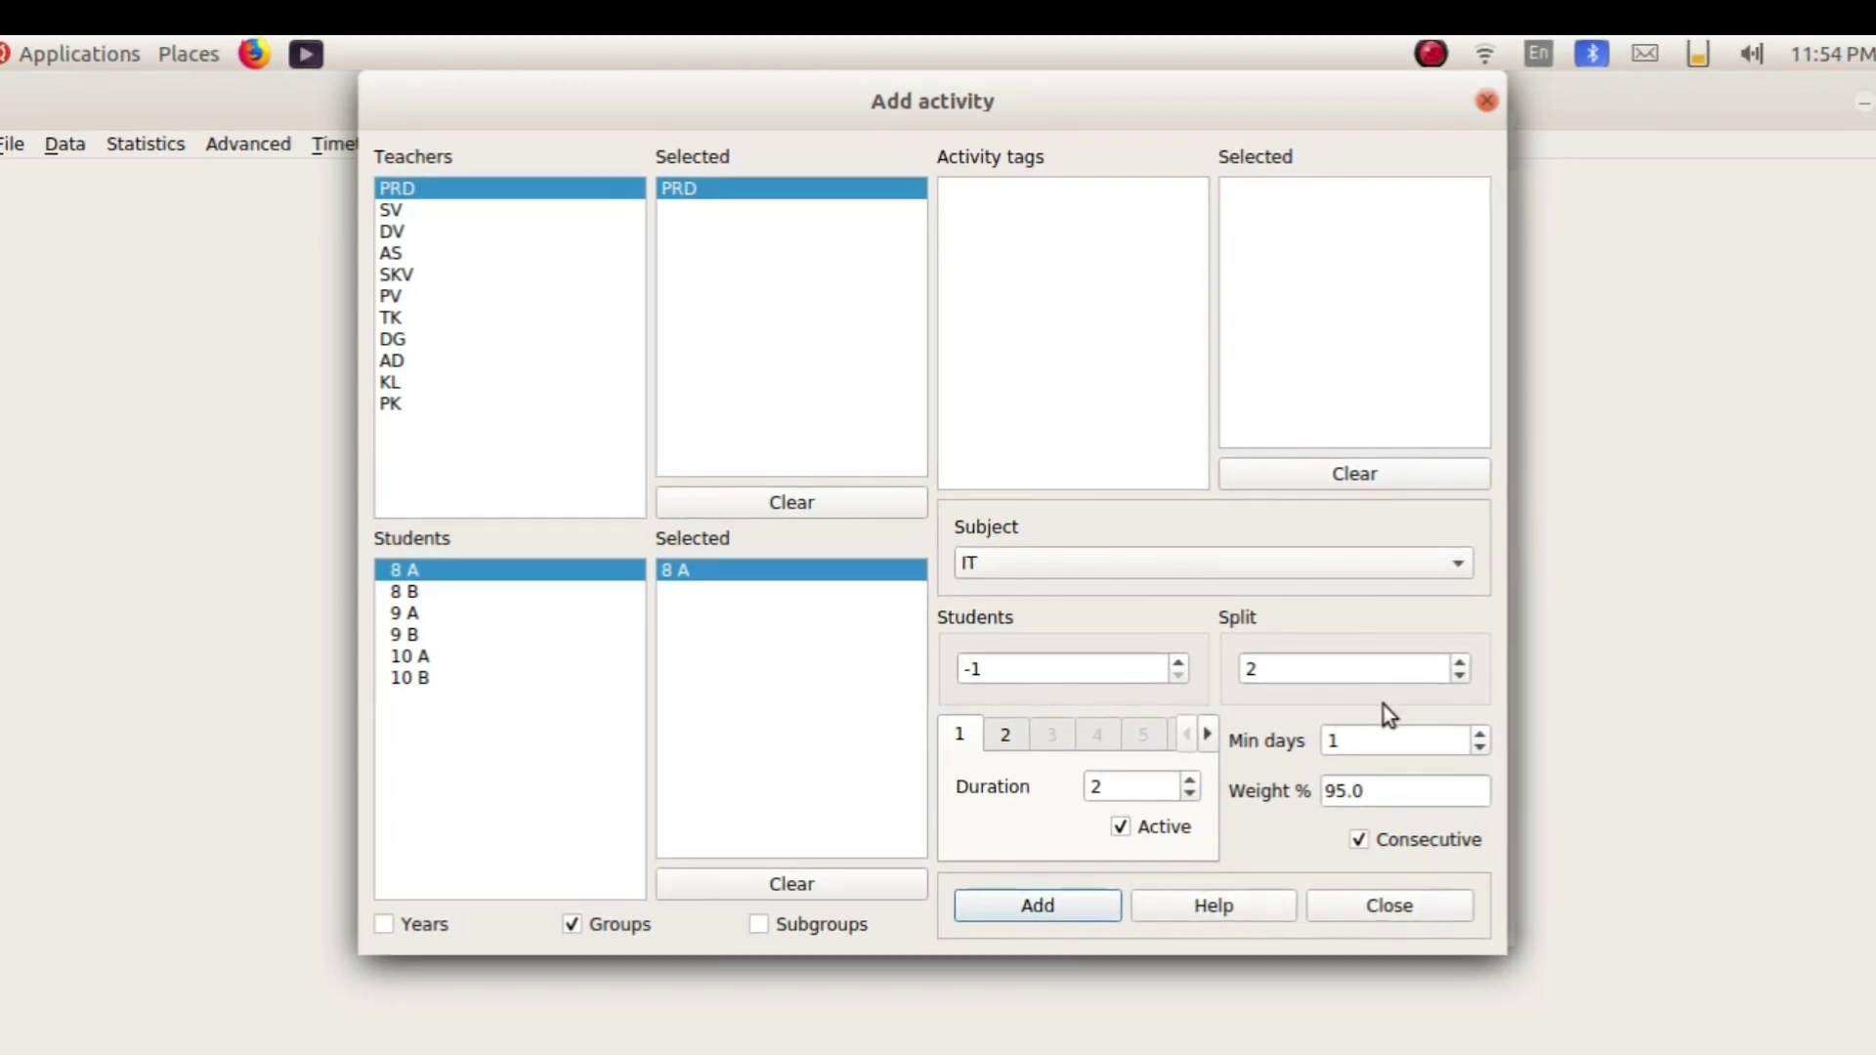
click(1480, 732)
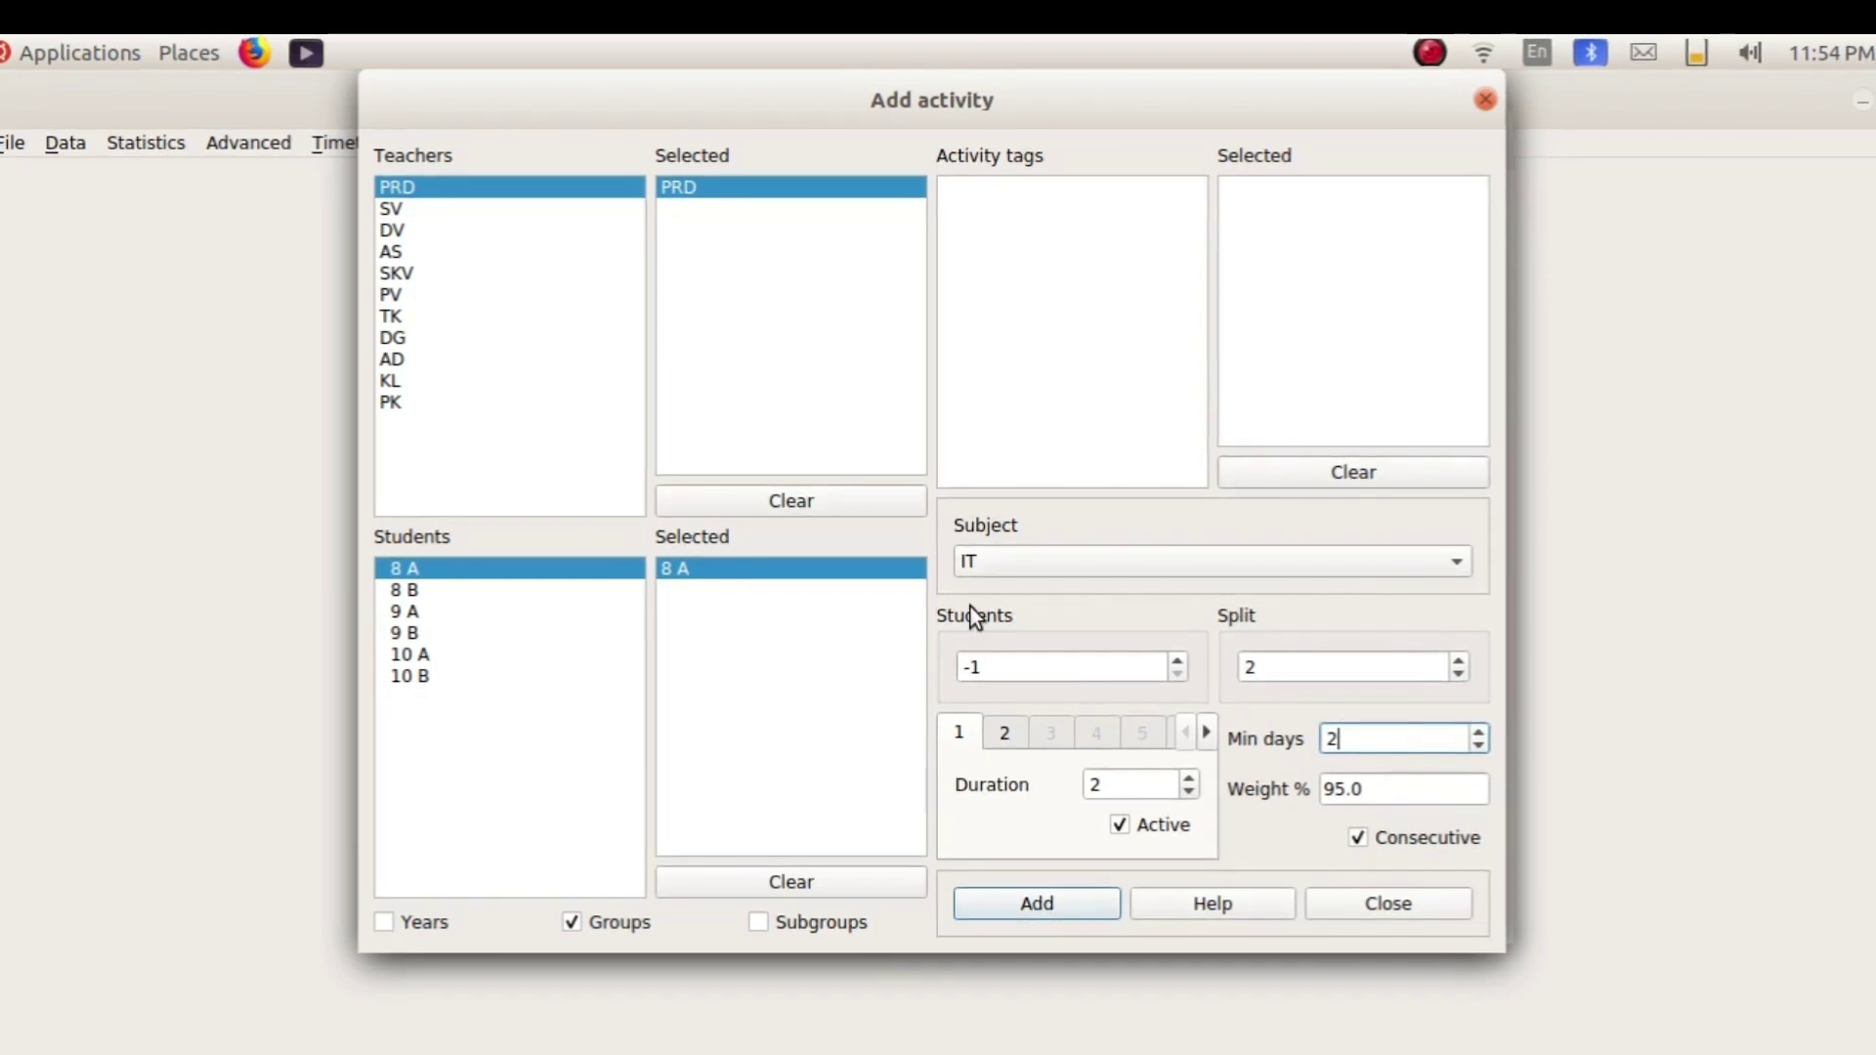
click(1036, 902)
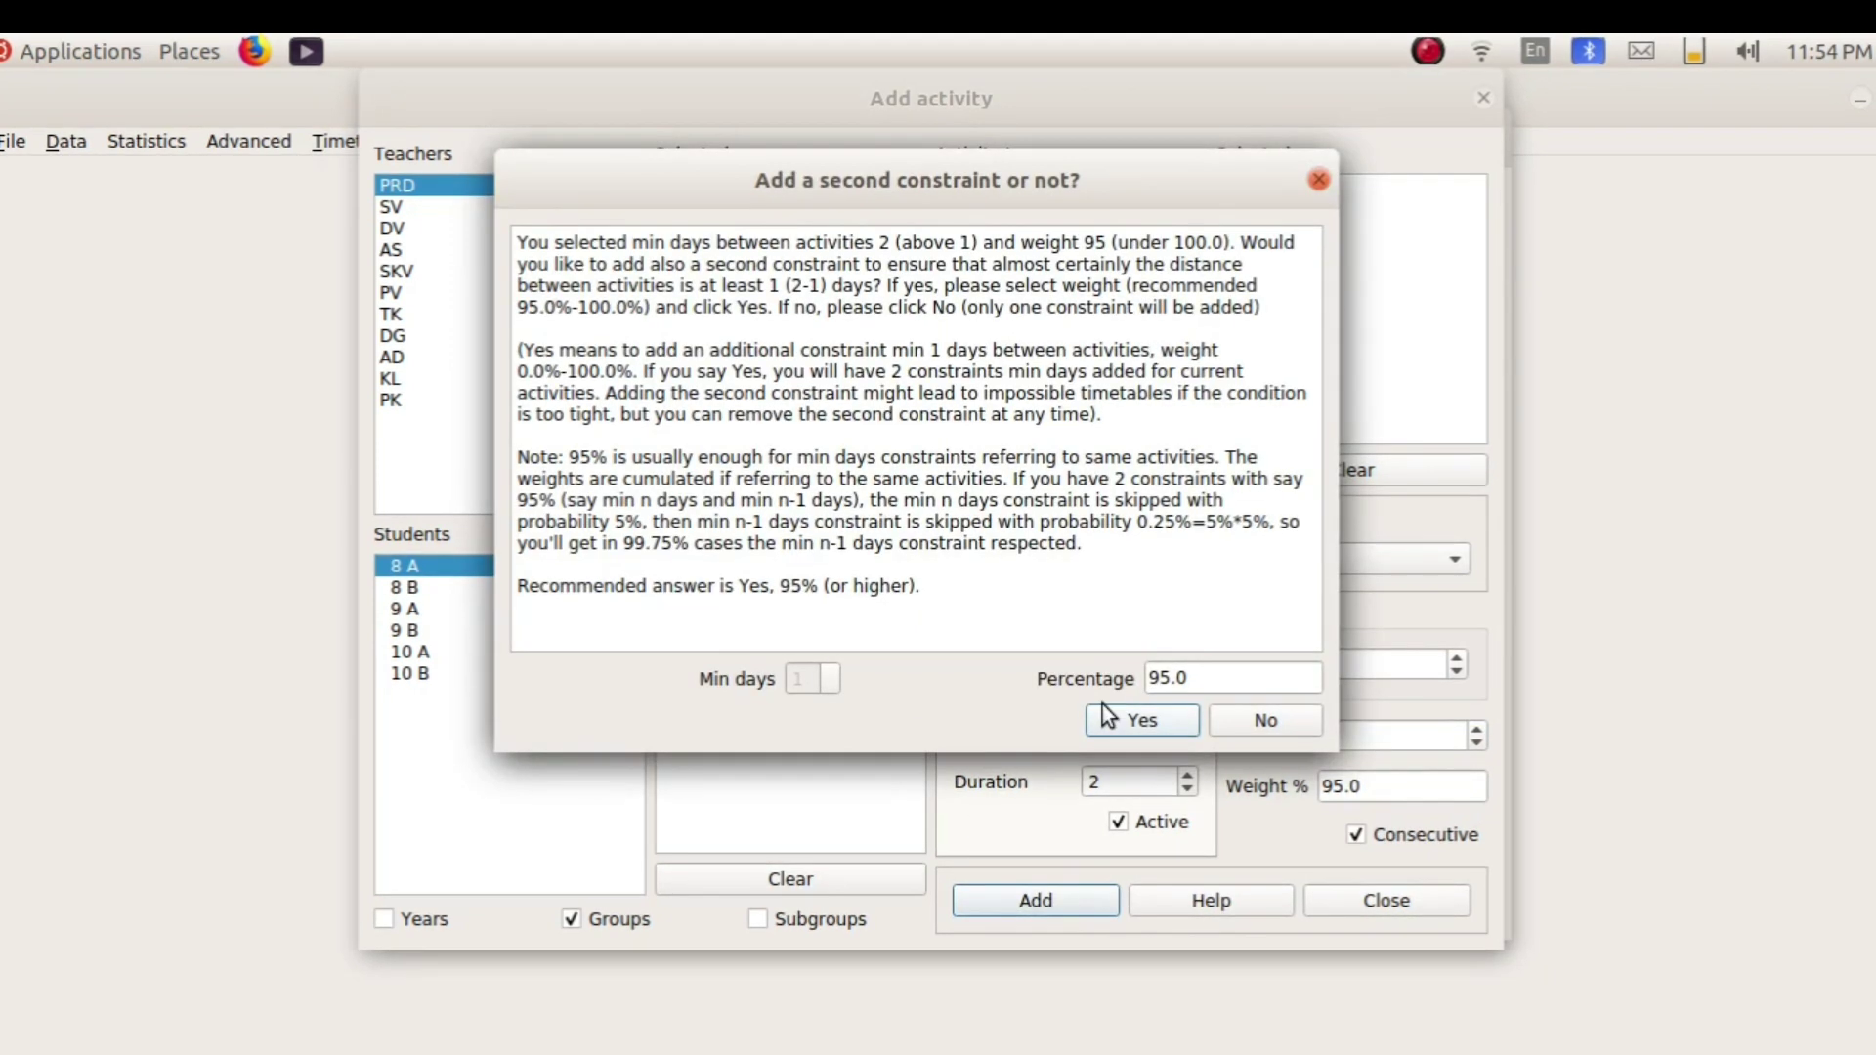
click(1128, 721)
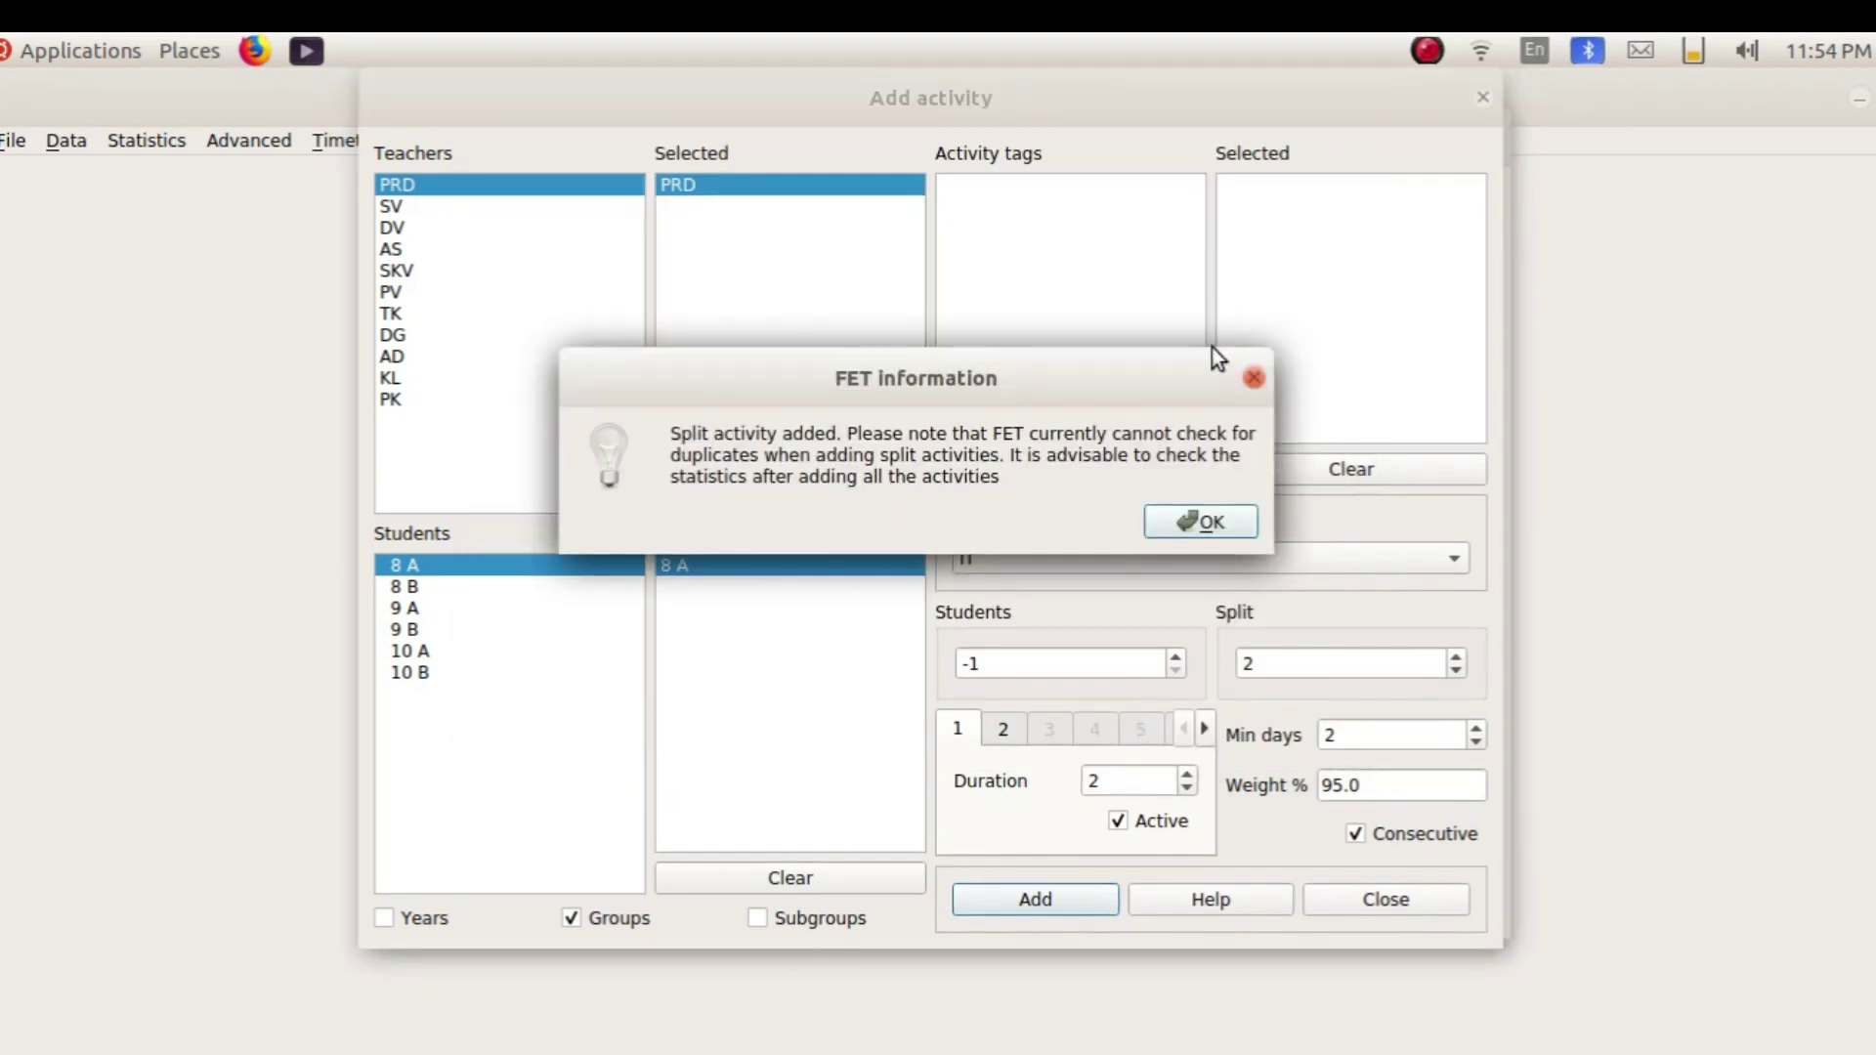
click(1221, 524)
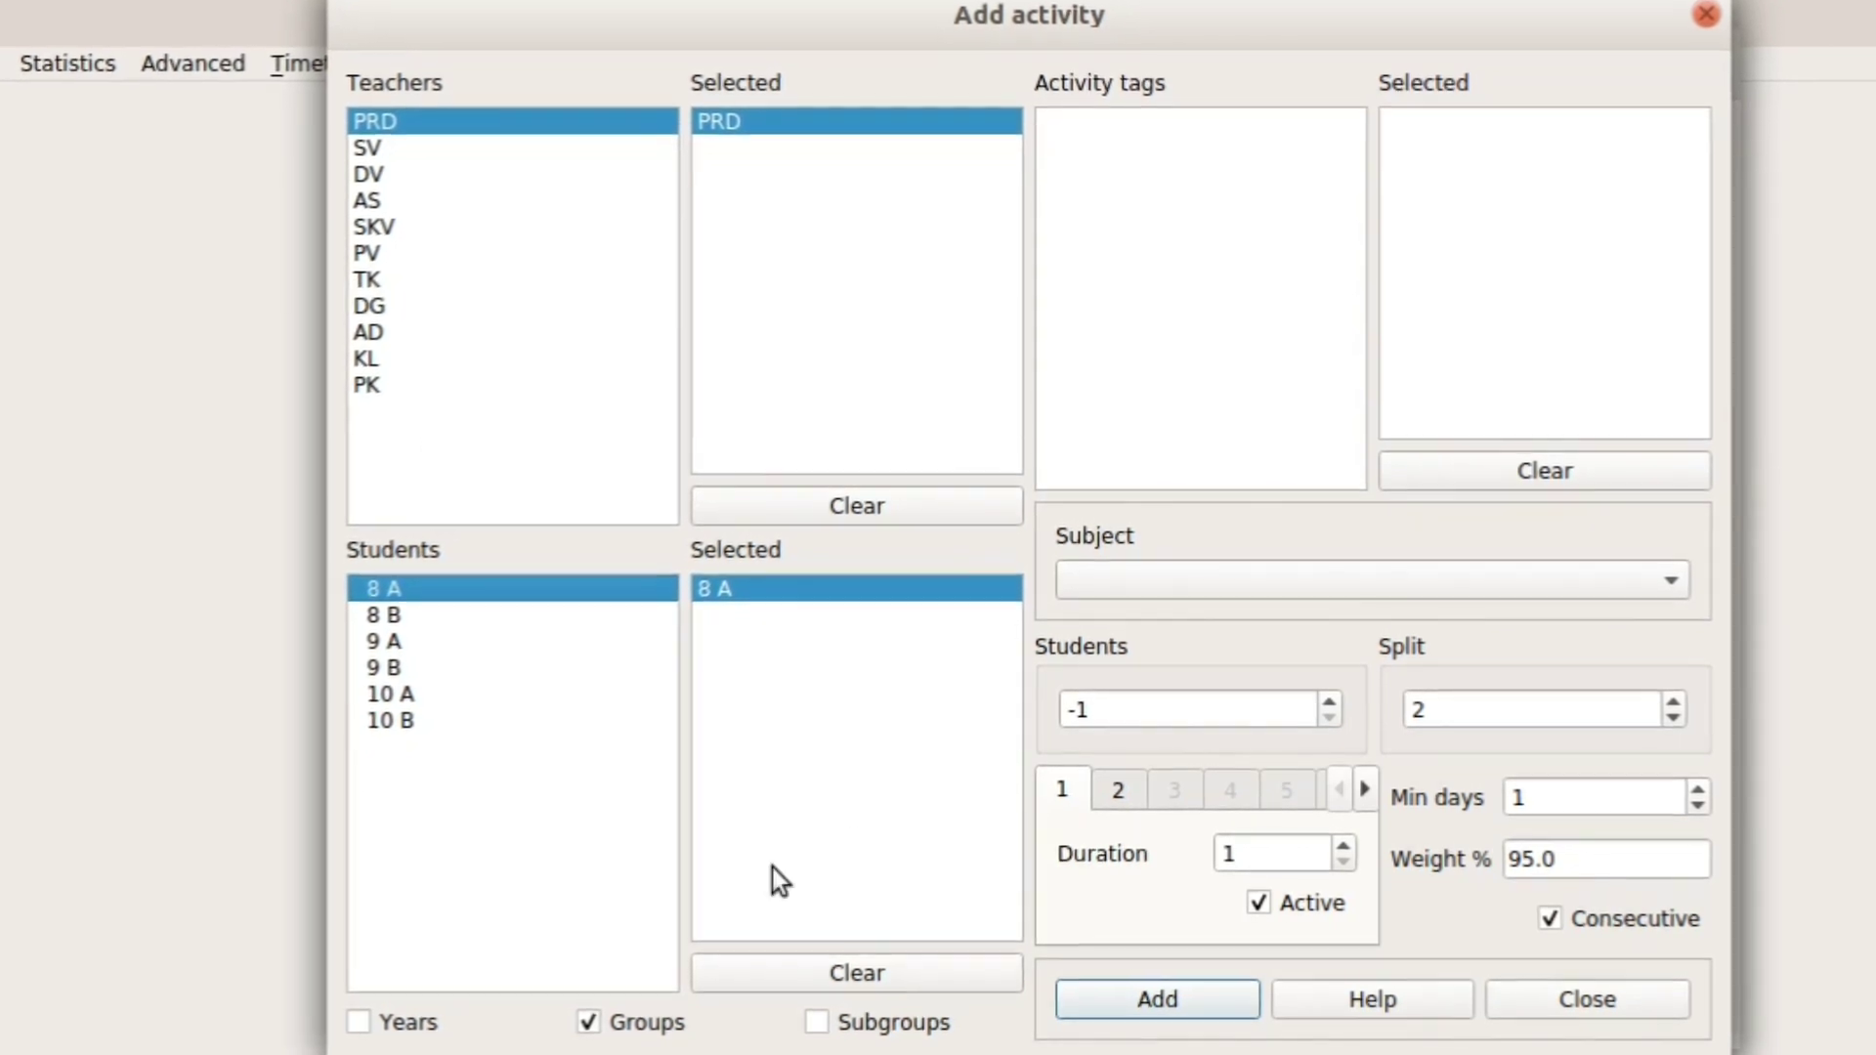
Replace the selected students with 8 B and choose ENG as the subject for teacher PRD
click(782, 982)
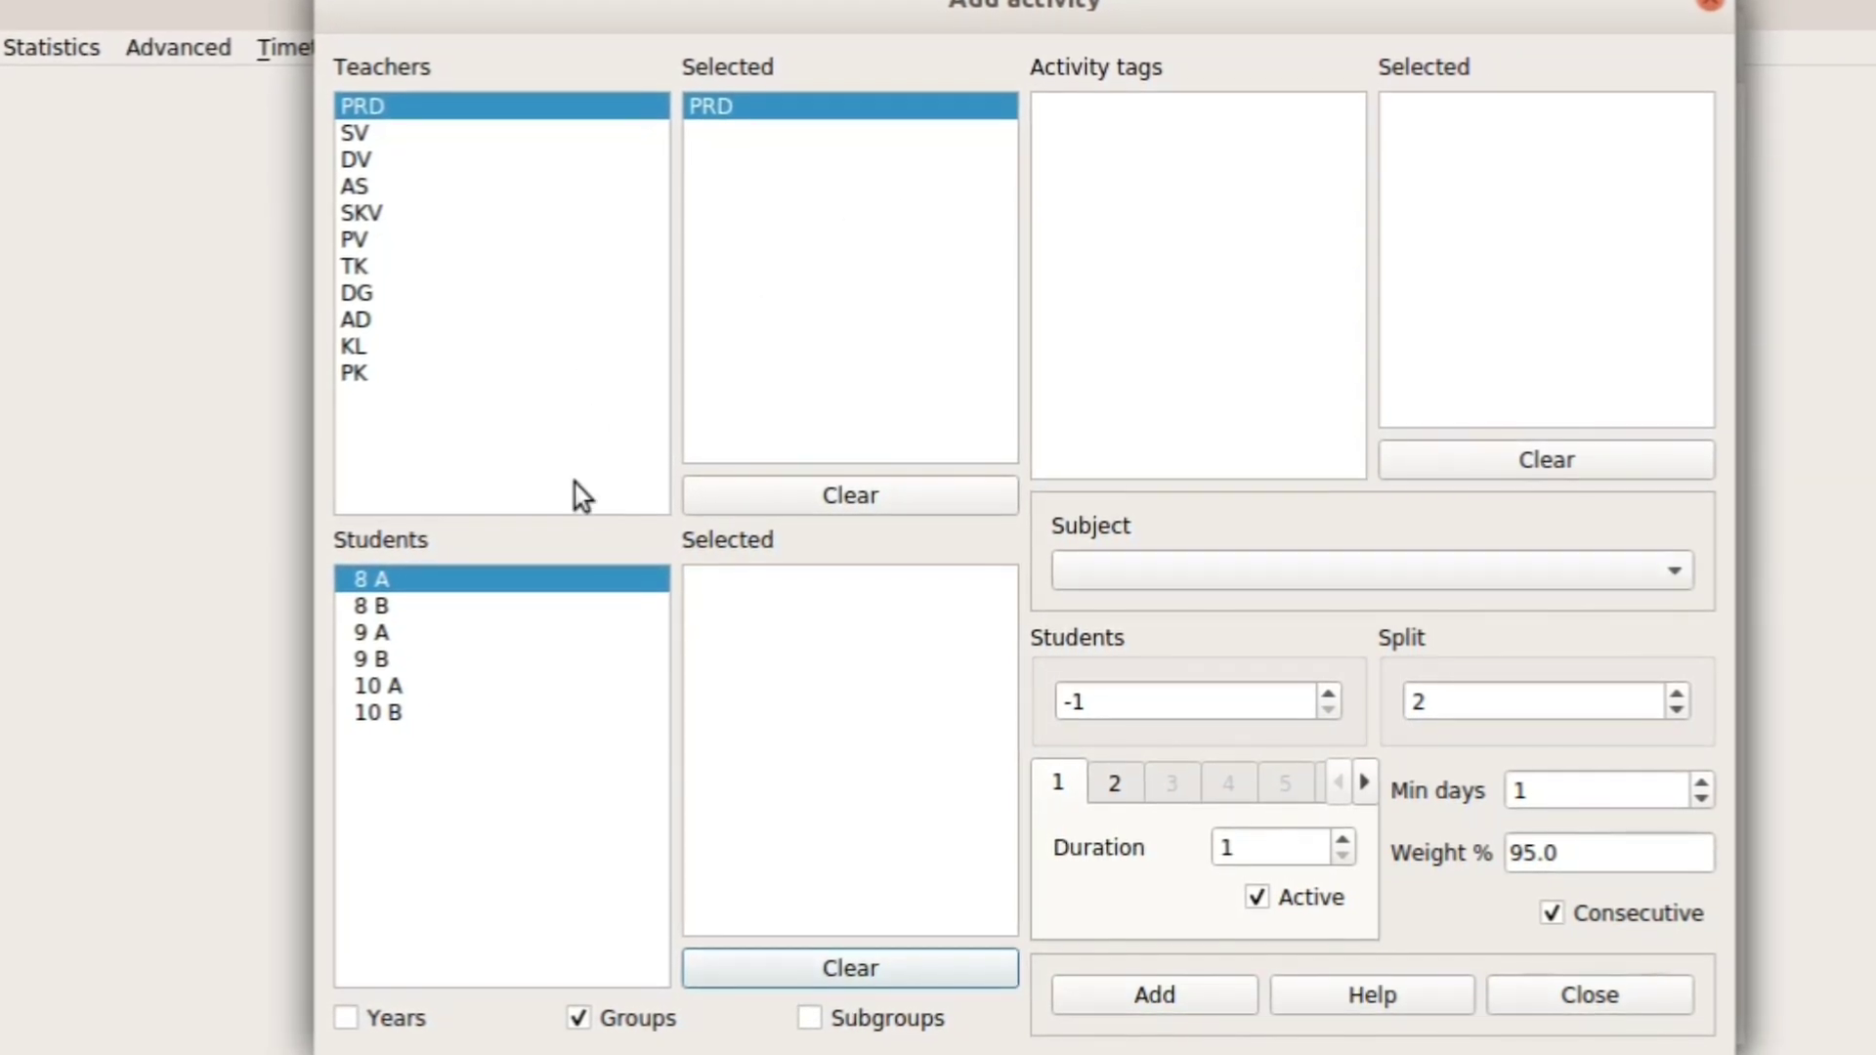
double_click(371, 604)
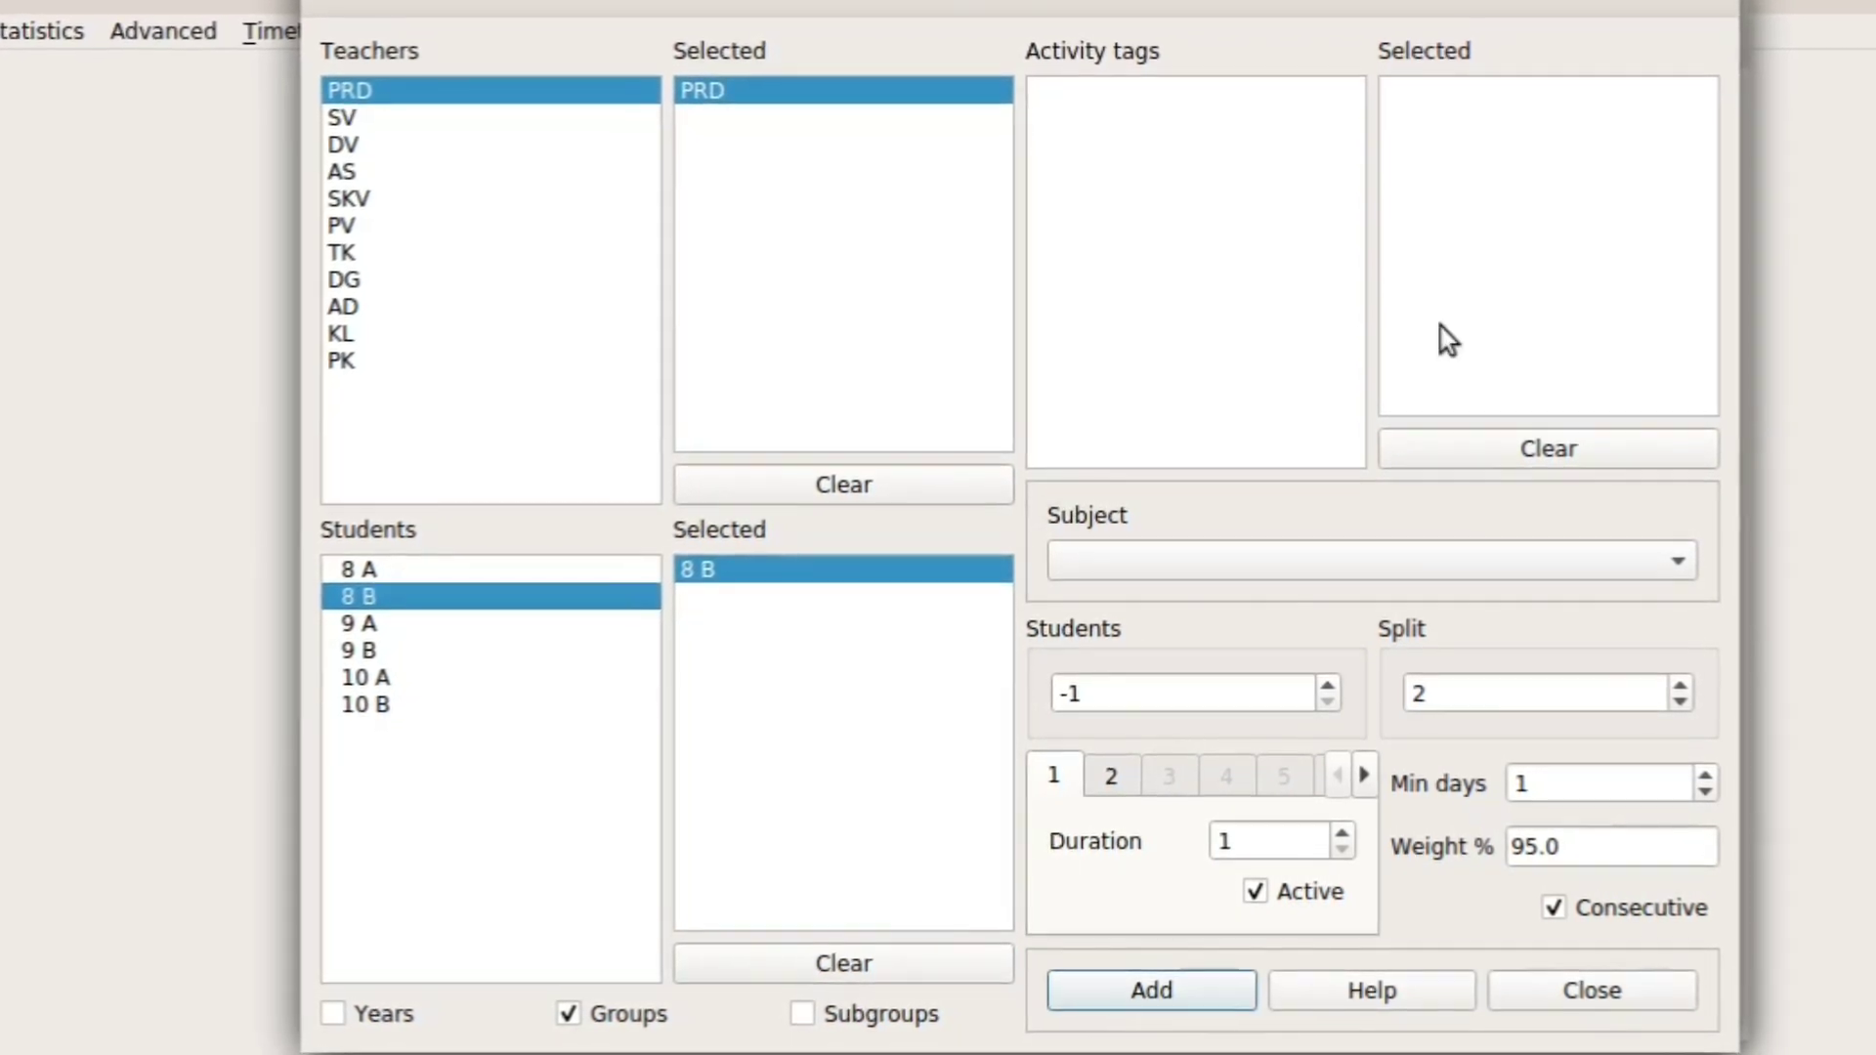
click(1696, 561)
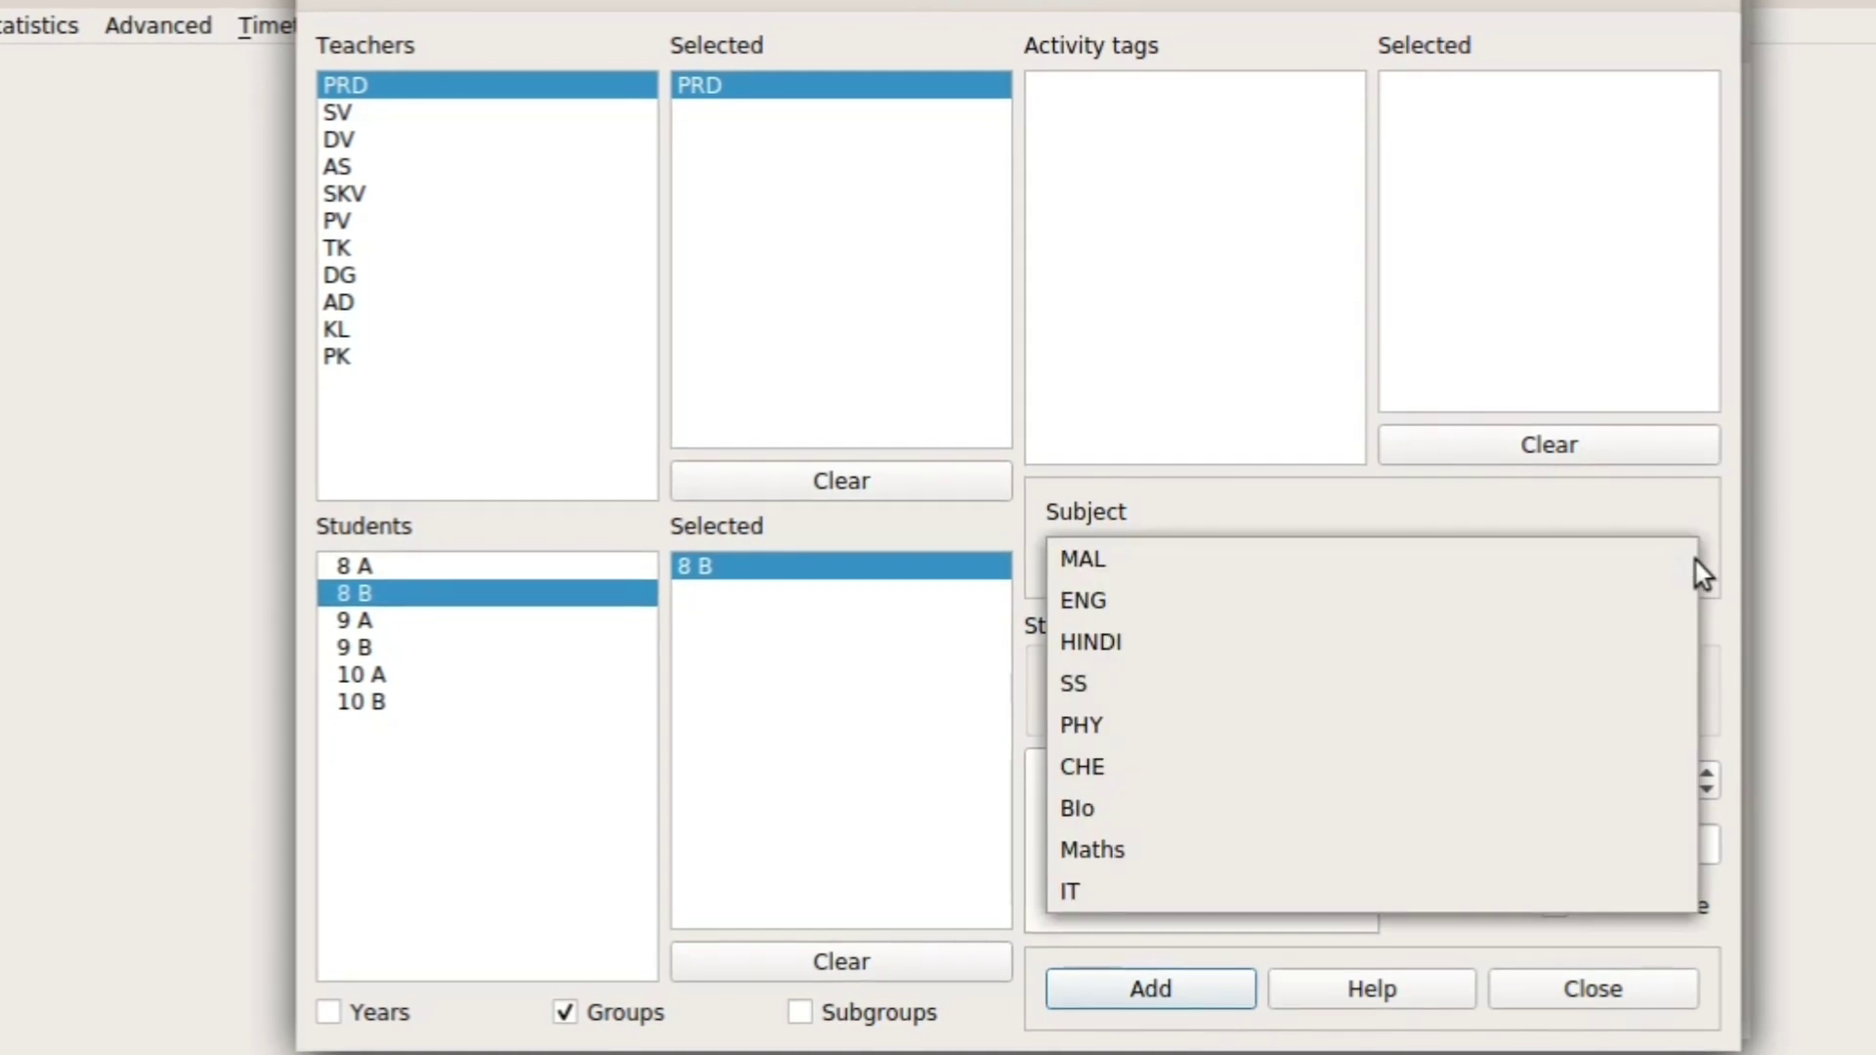
click(1509, 596)
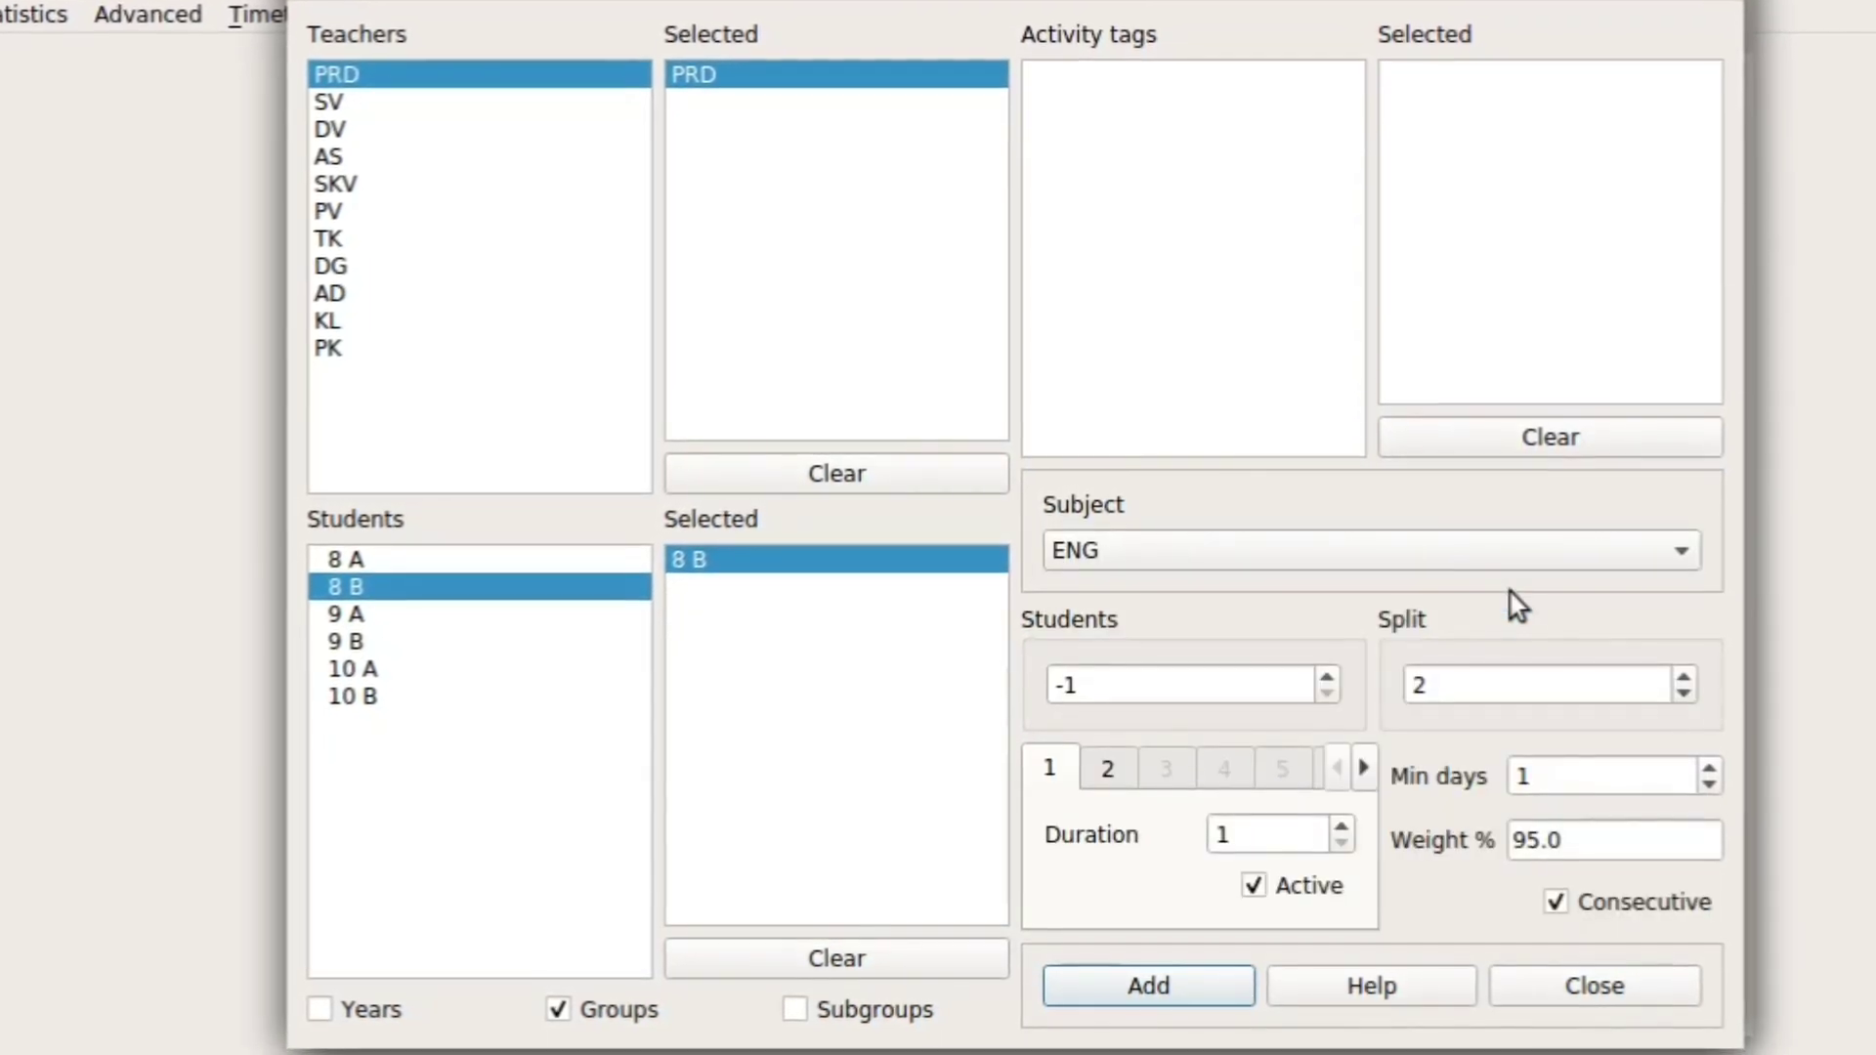
Split the 8 B ENG activity into 5, disable Consecutive, and add it
click(1683, 674)
click(1684, 676)
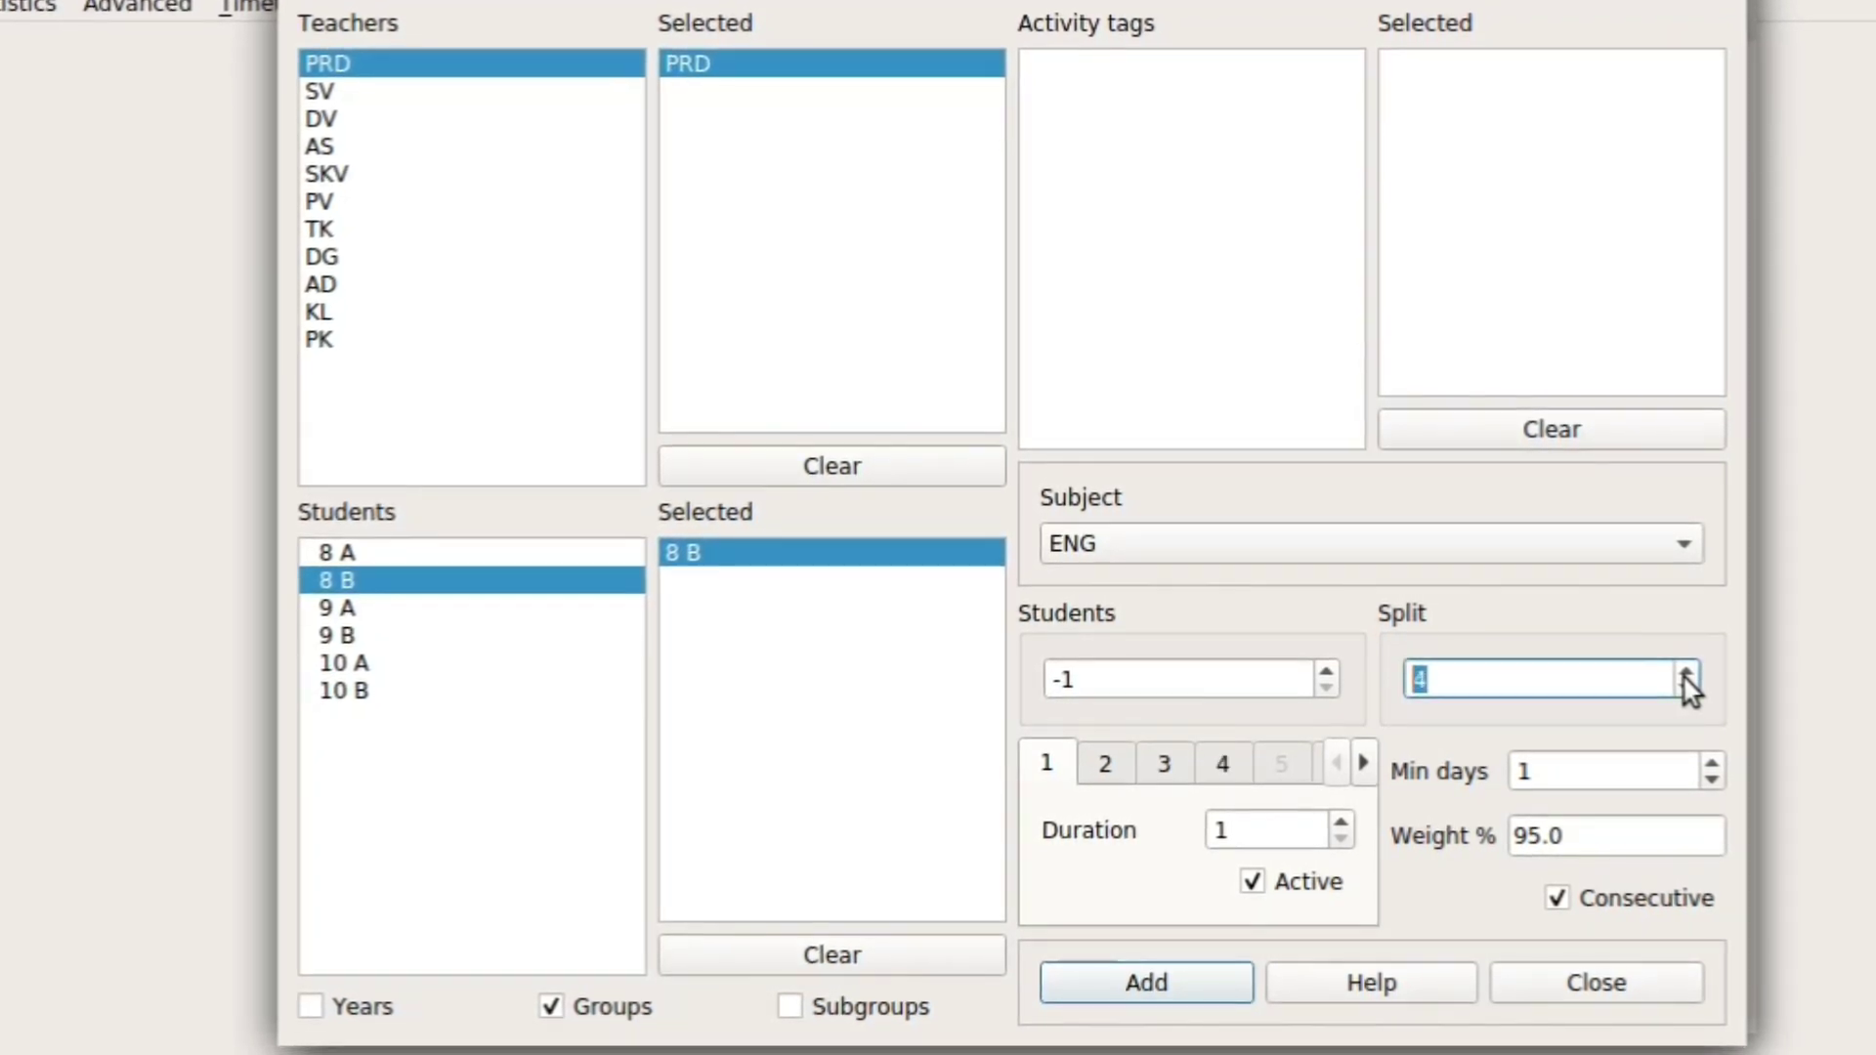
click(1685, 677)
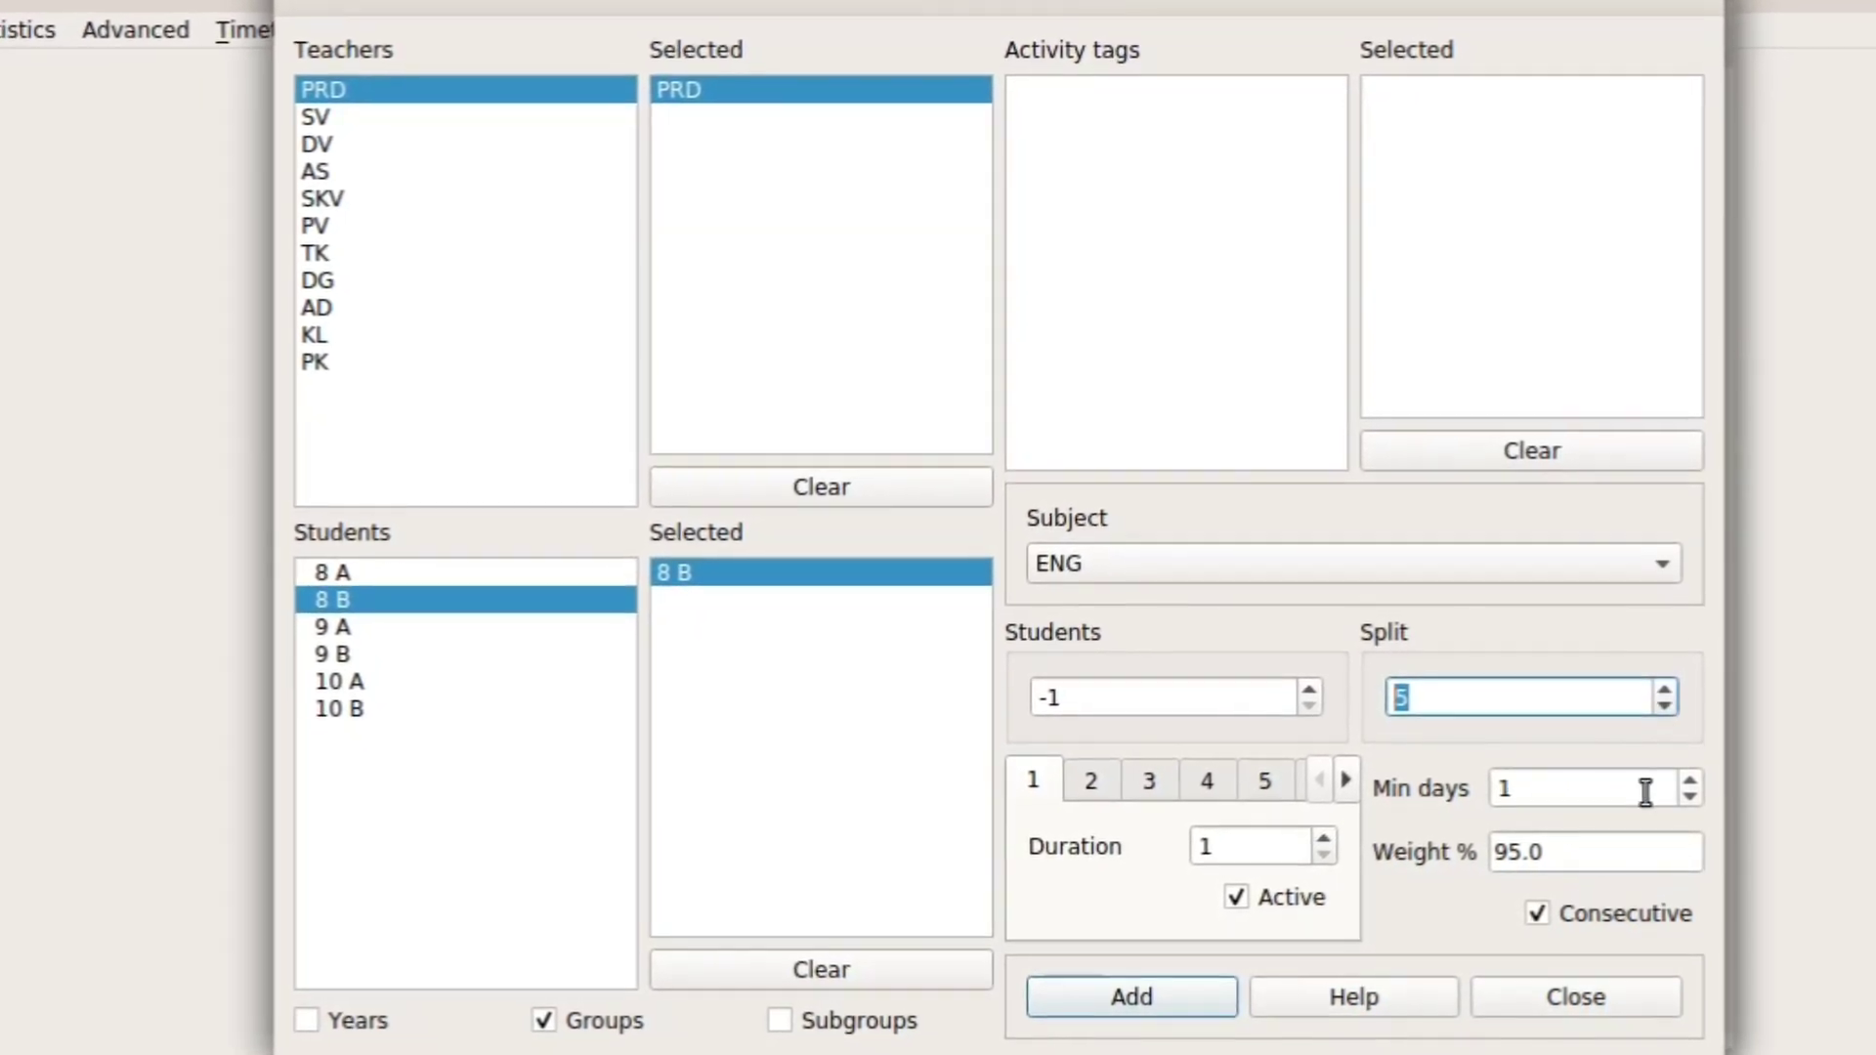
click(1533, 908)
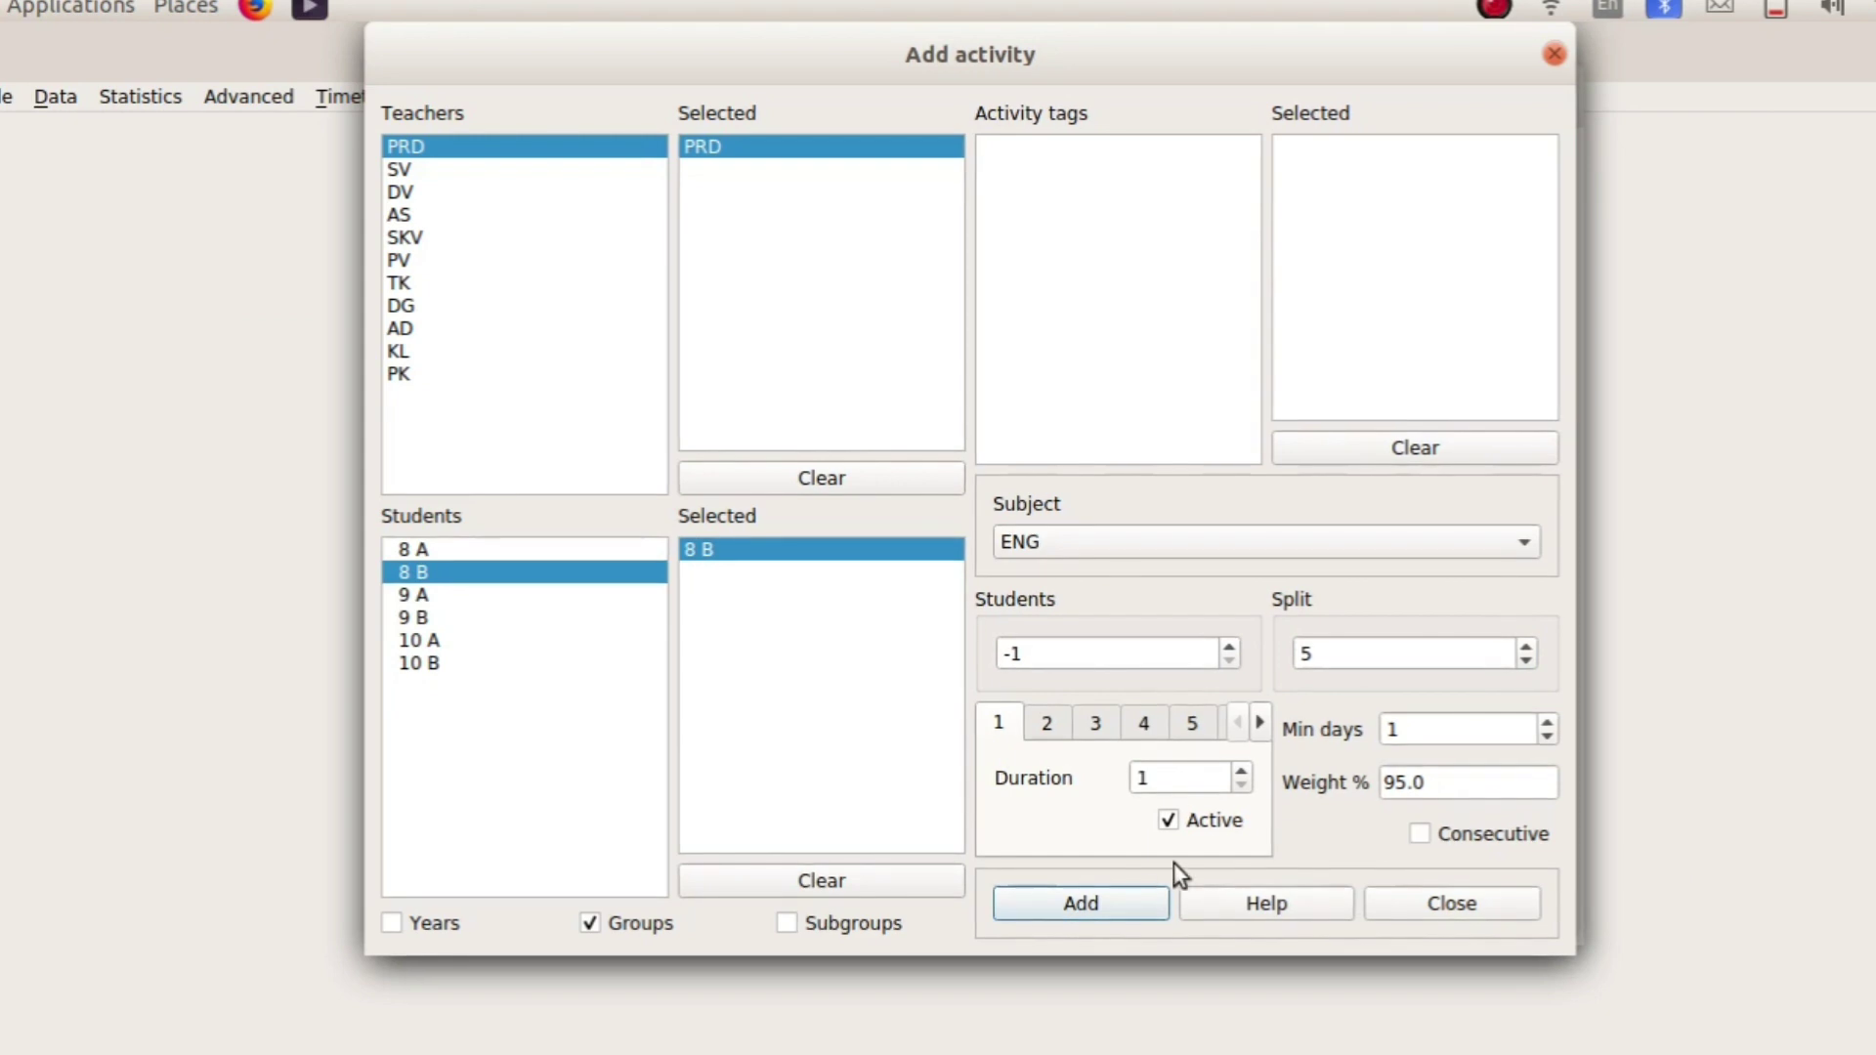
click(1059, 901)
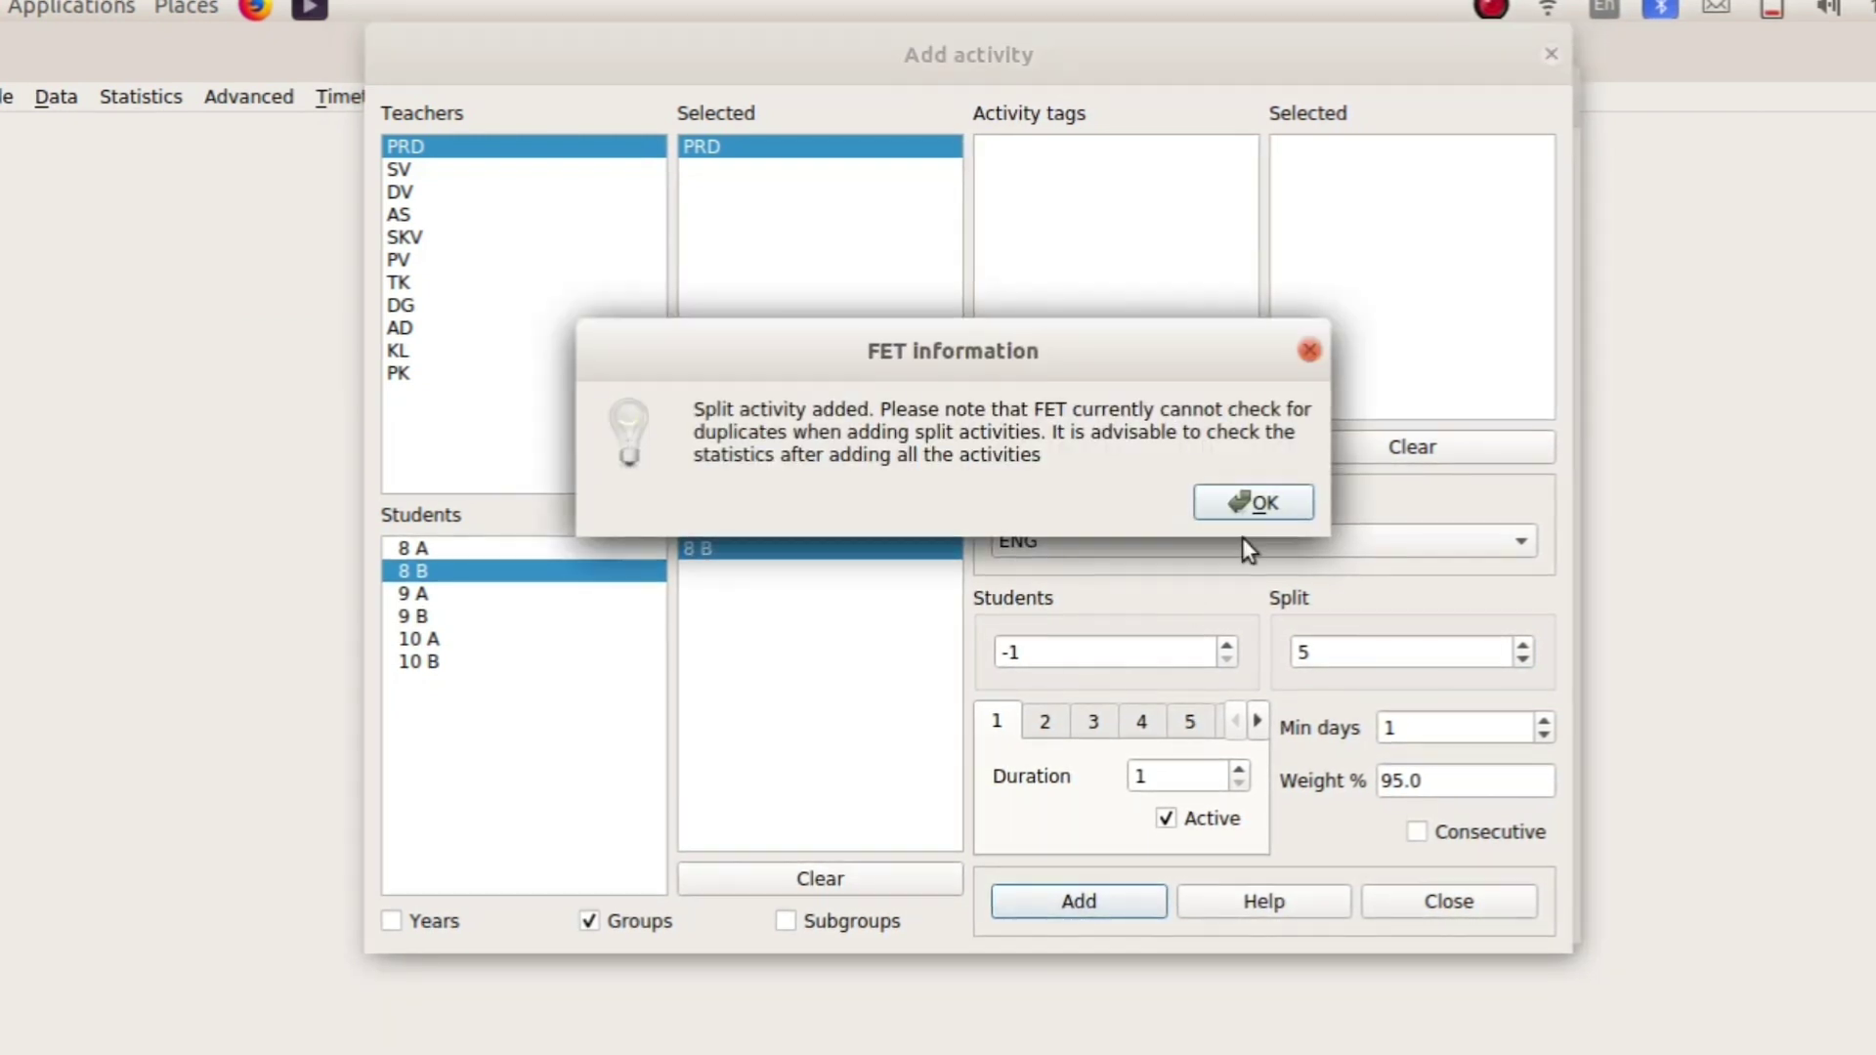
click(1271, 506)
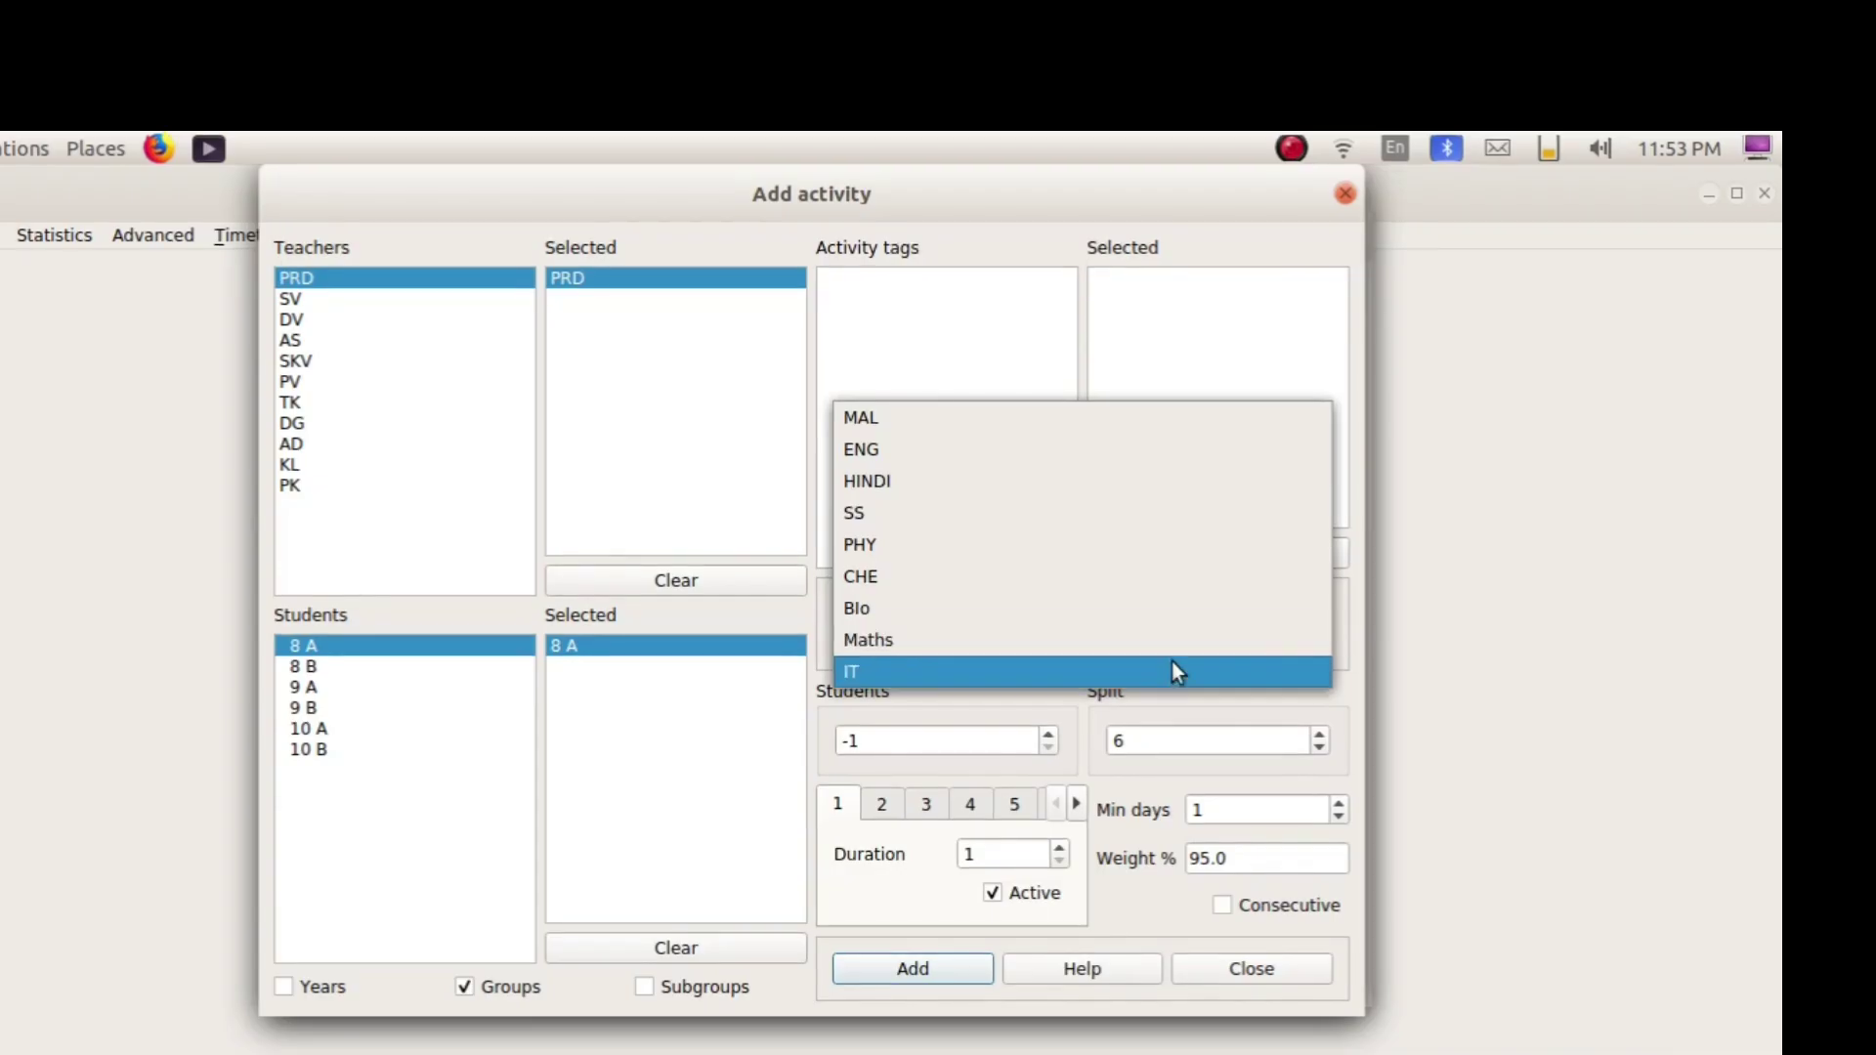
Choose IT as the subject for teacher PRD with 8 A and reduce the split to 2
click(1137, 673)
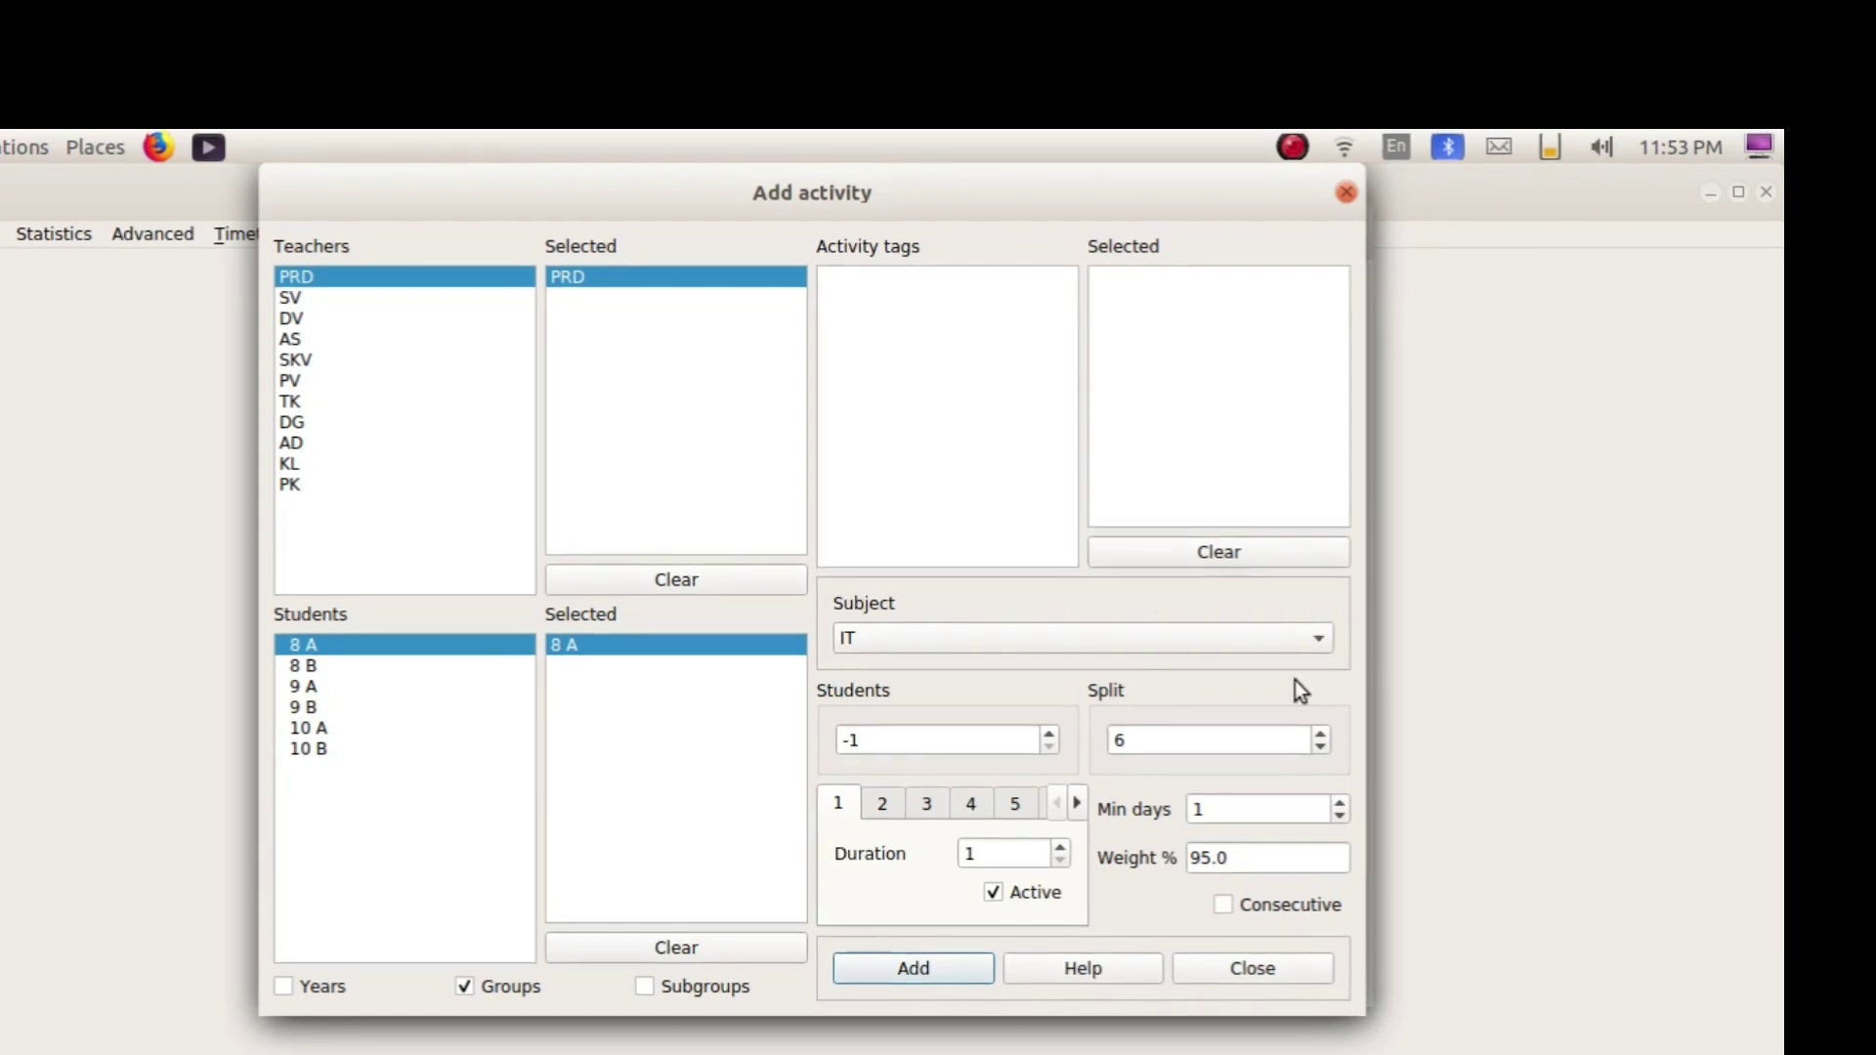
scroll(1319, 731, down, 1)
scroll(1322, 742, down, 1)
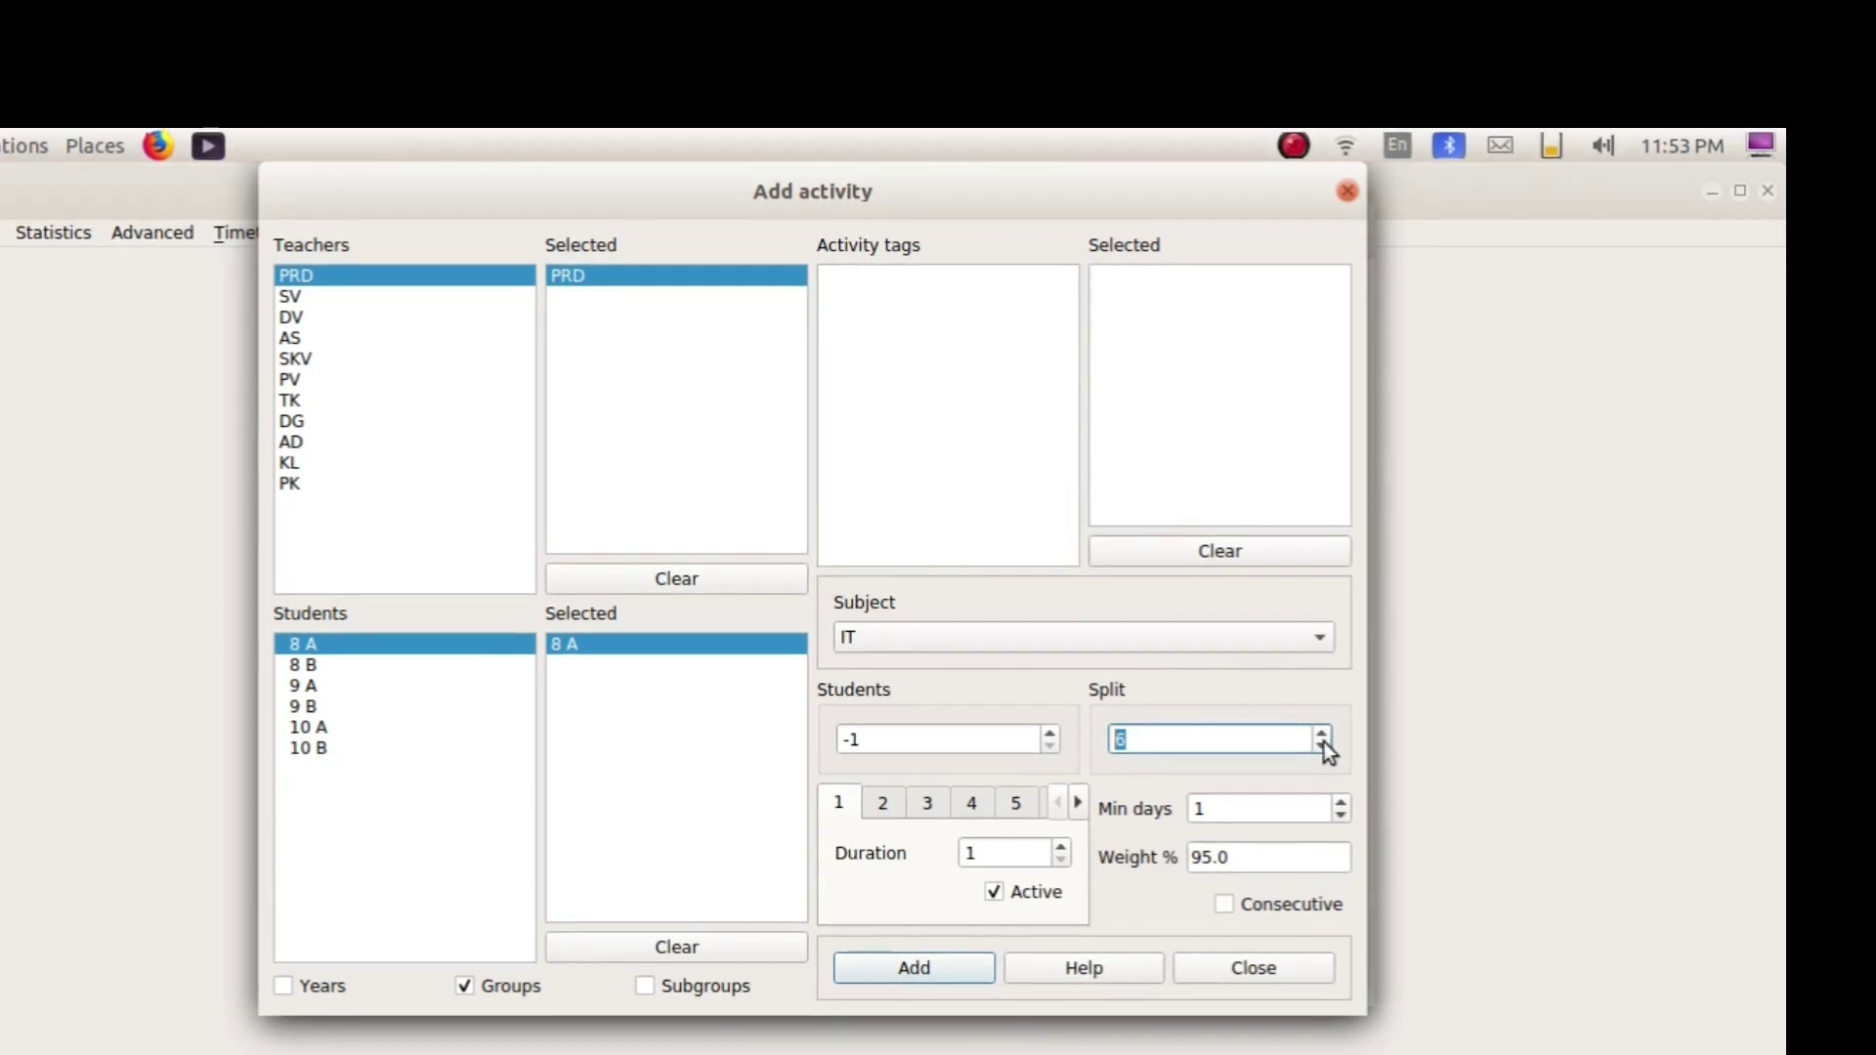
scroll(1322, 745, down, 2)
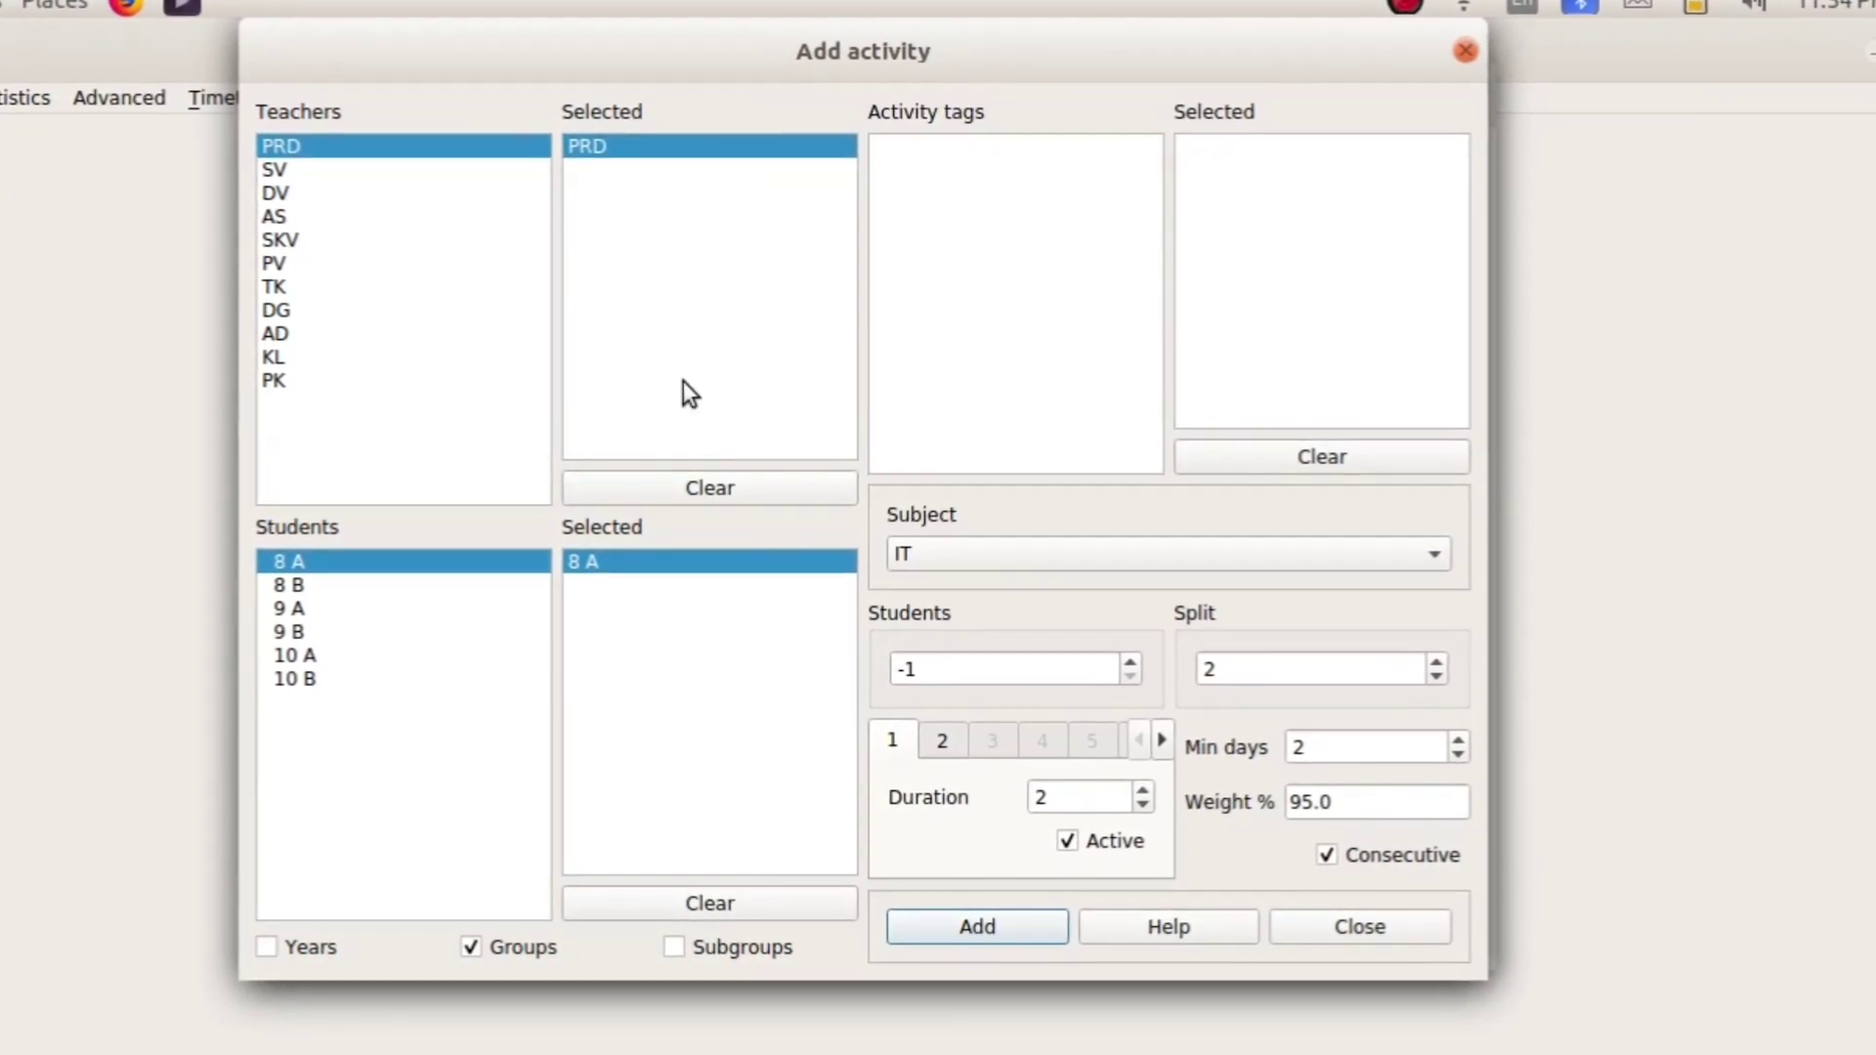
Clear the selected teacher and the selected student group from the activity form
click(683, 491)
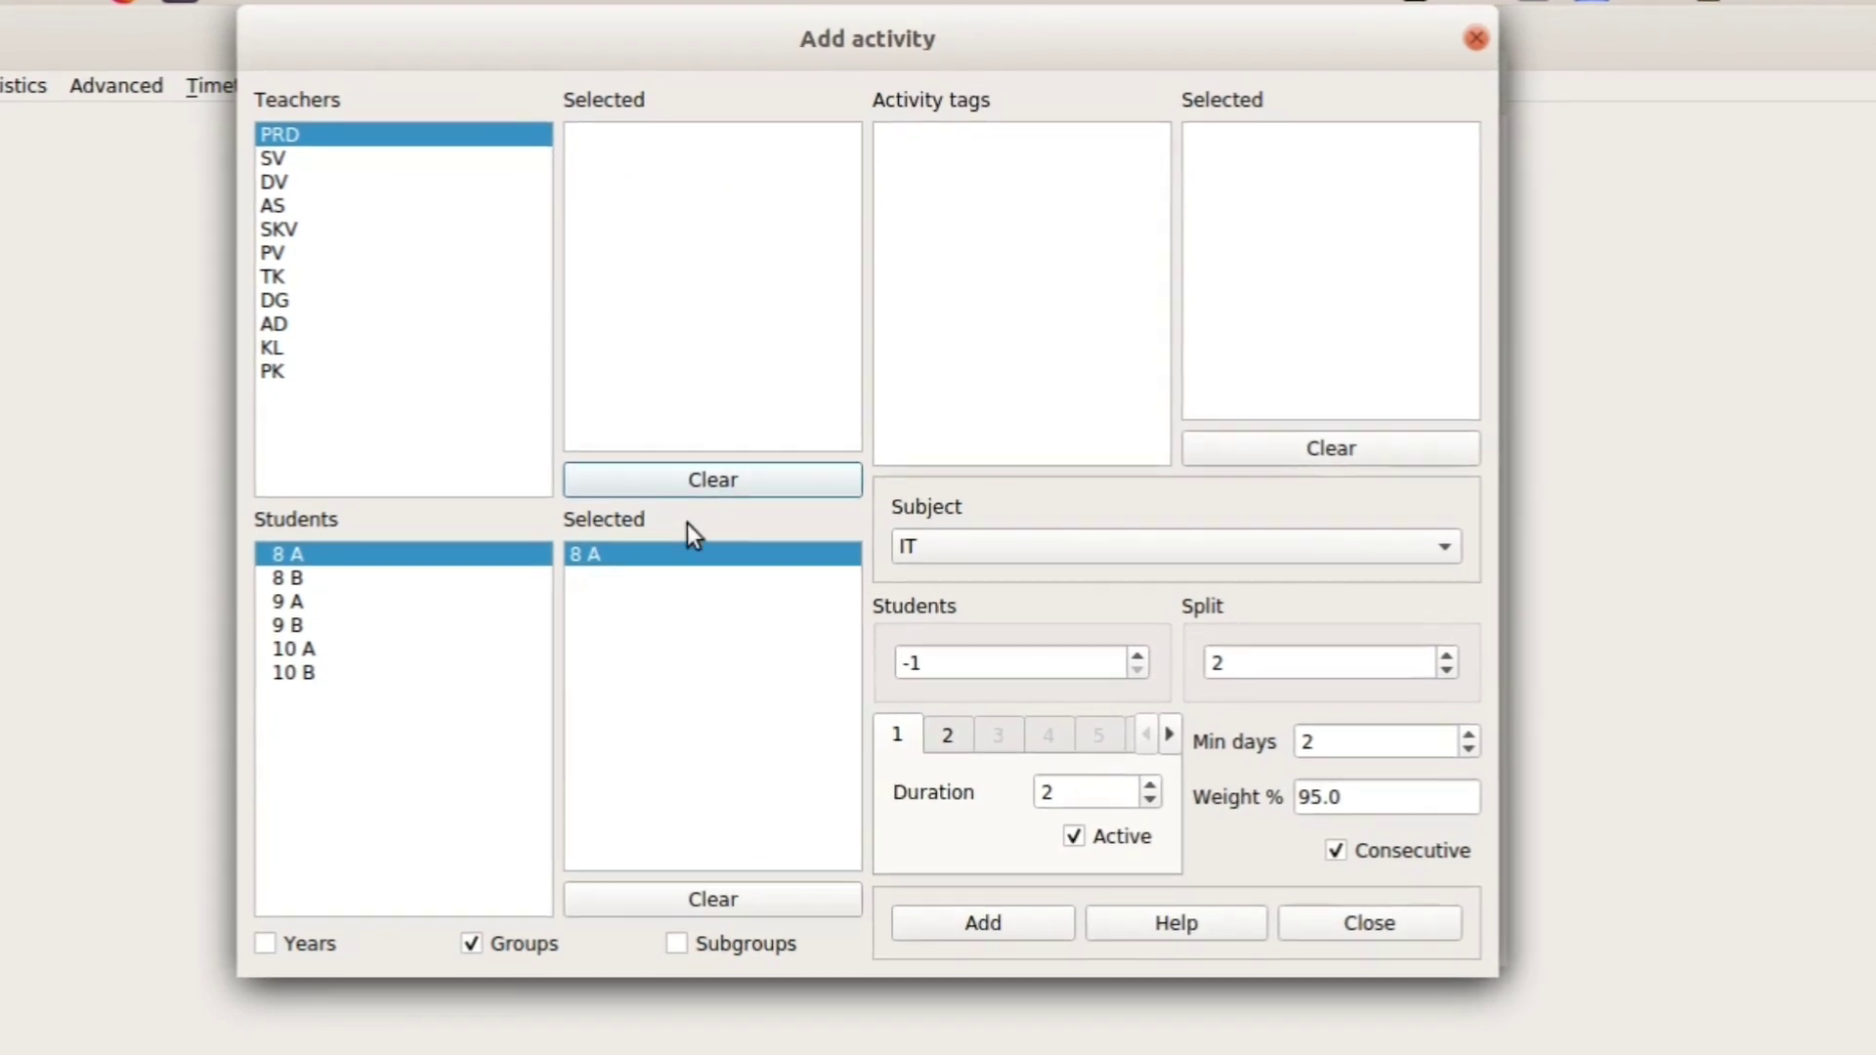
click(682, 884)
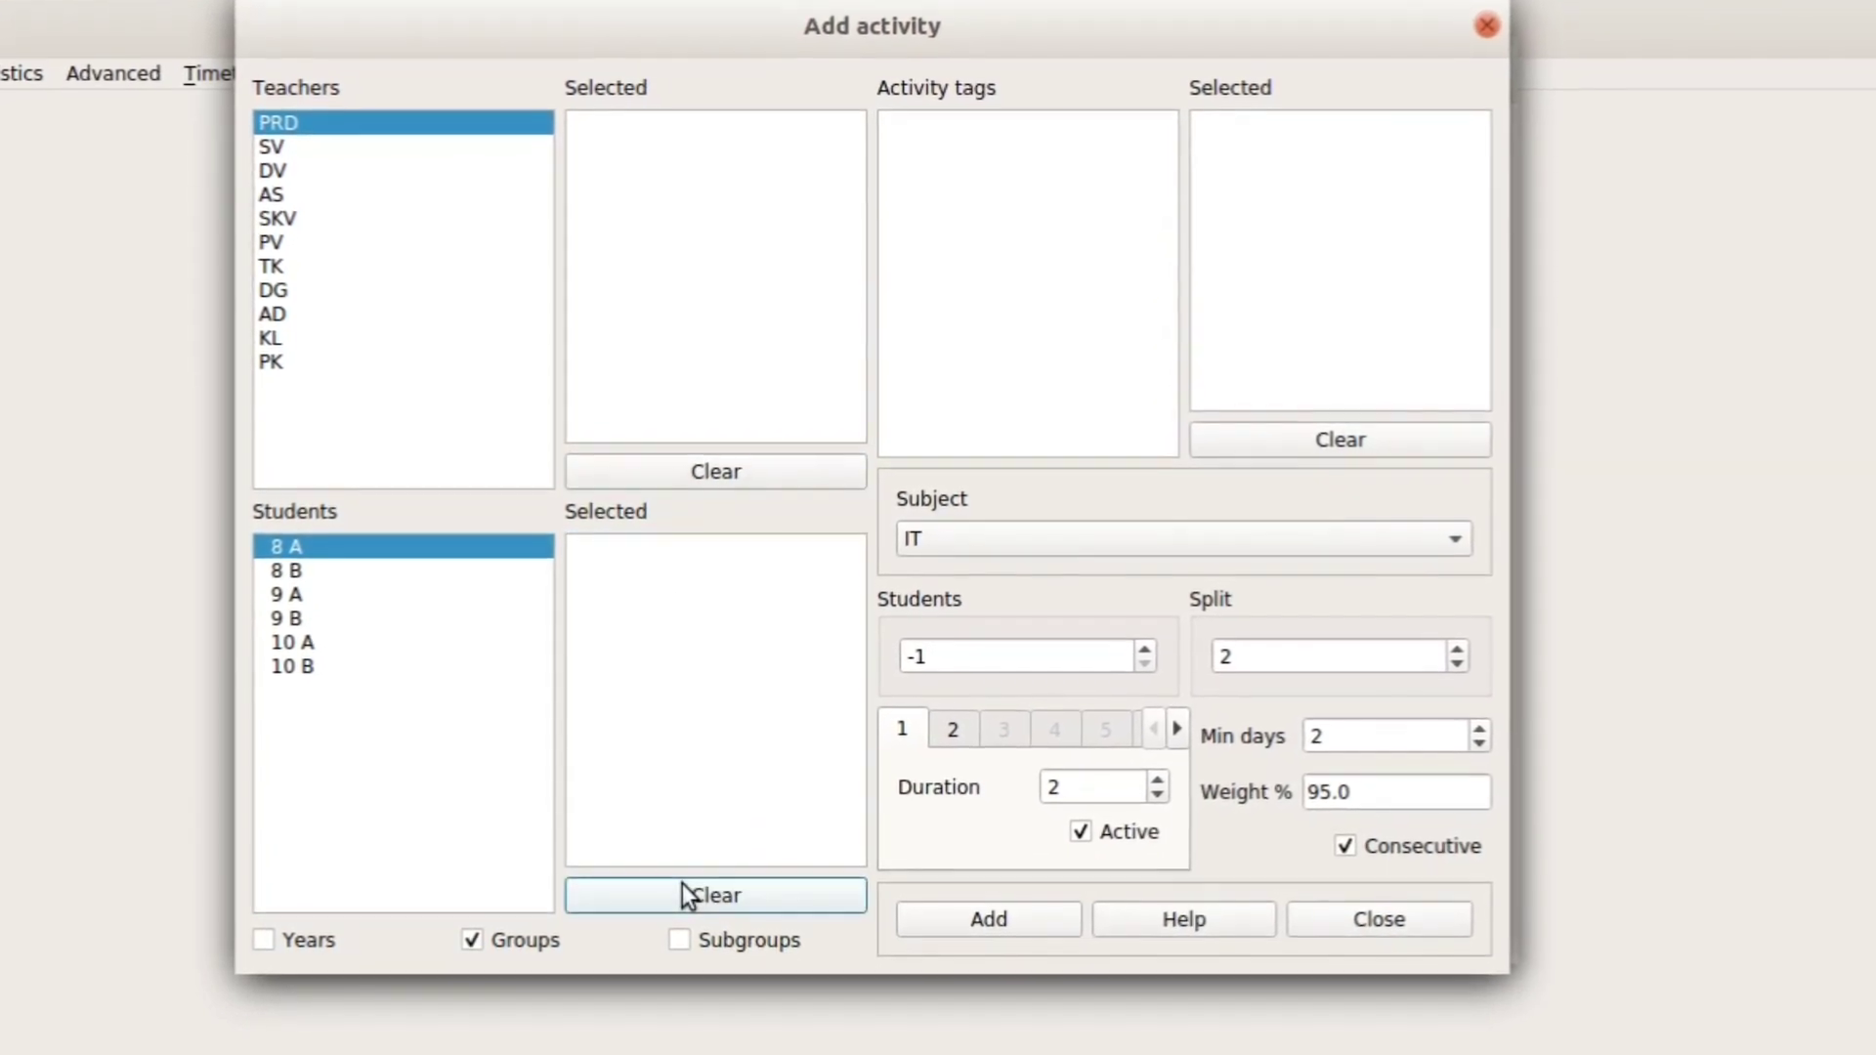
Select SV as the teacher for the activity
click(277, 137)
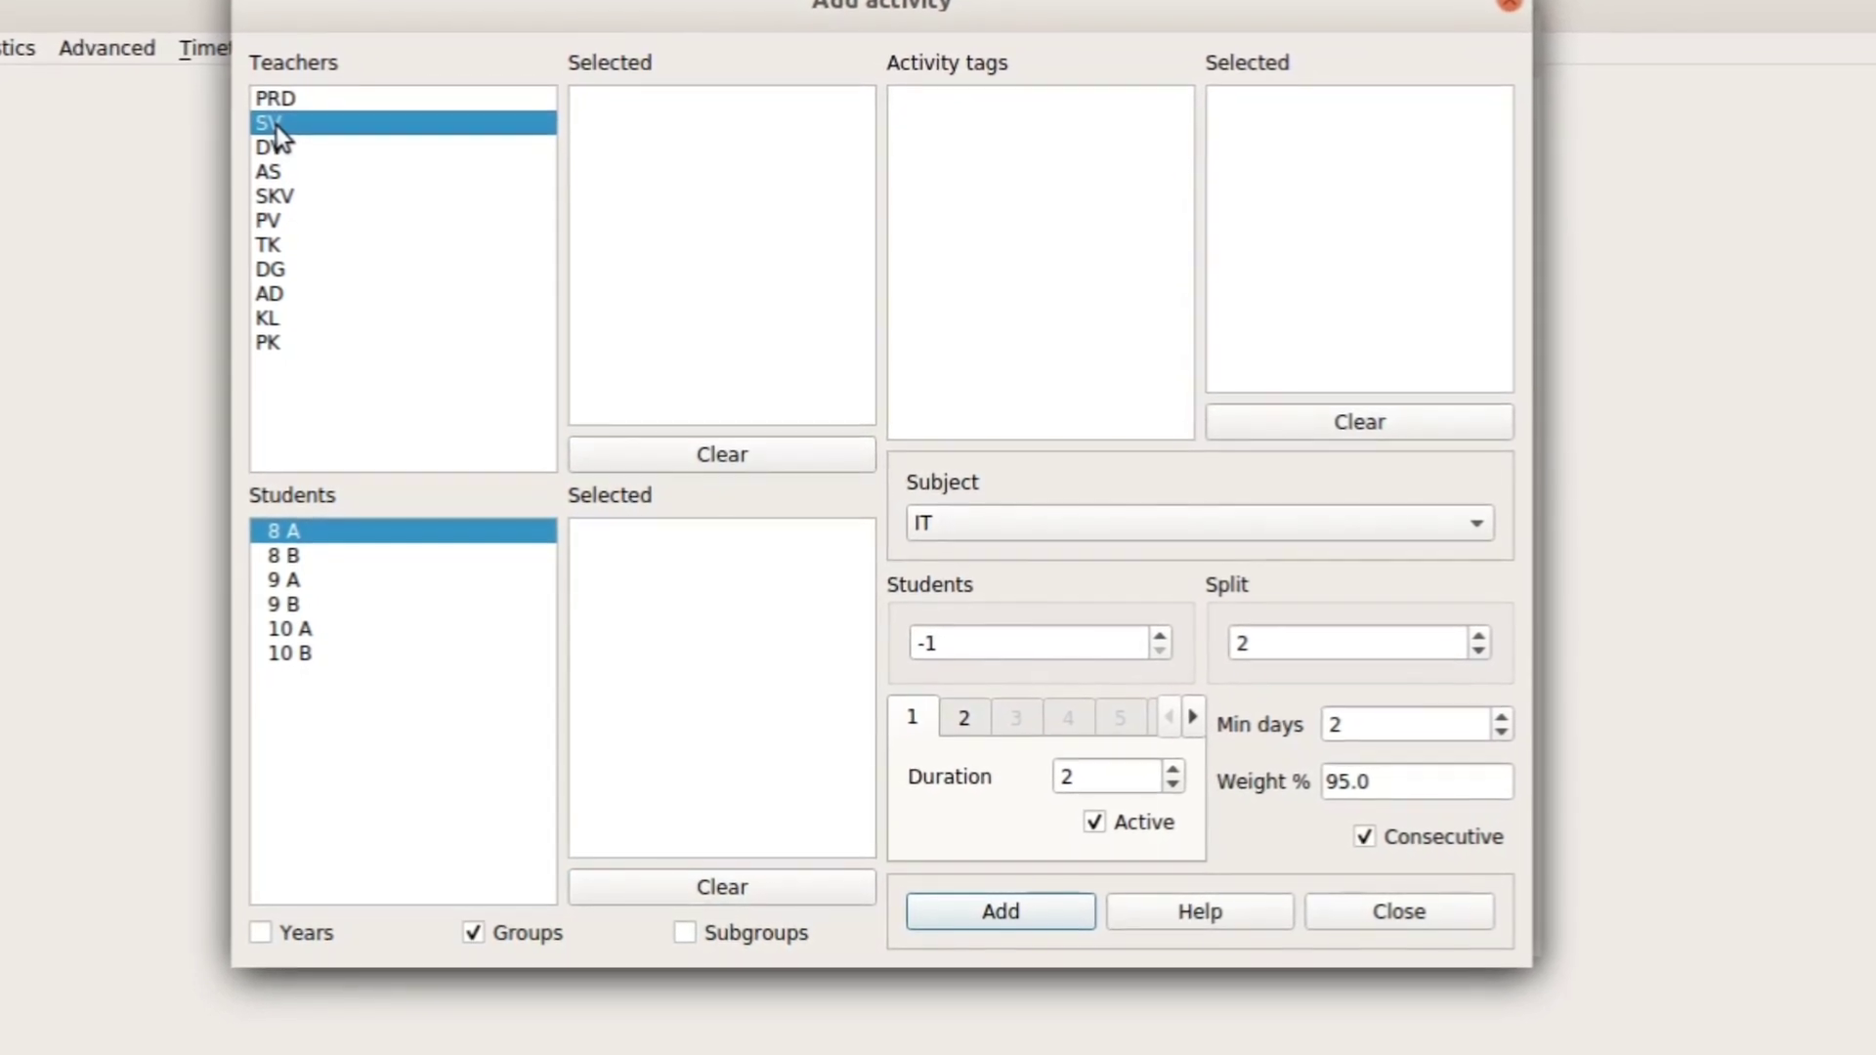
double_click(276, 126)
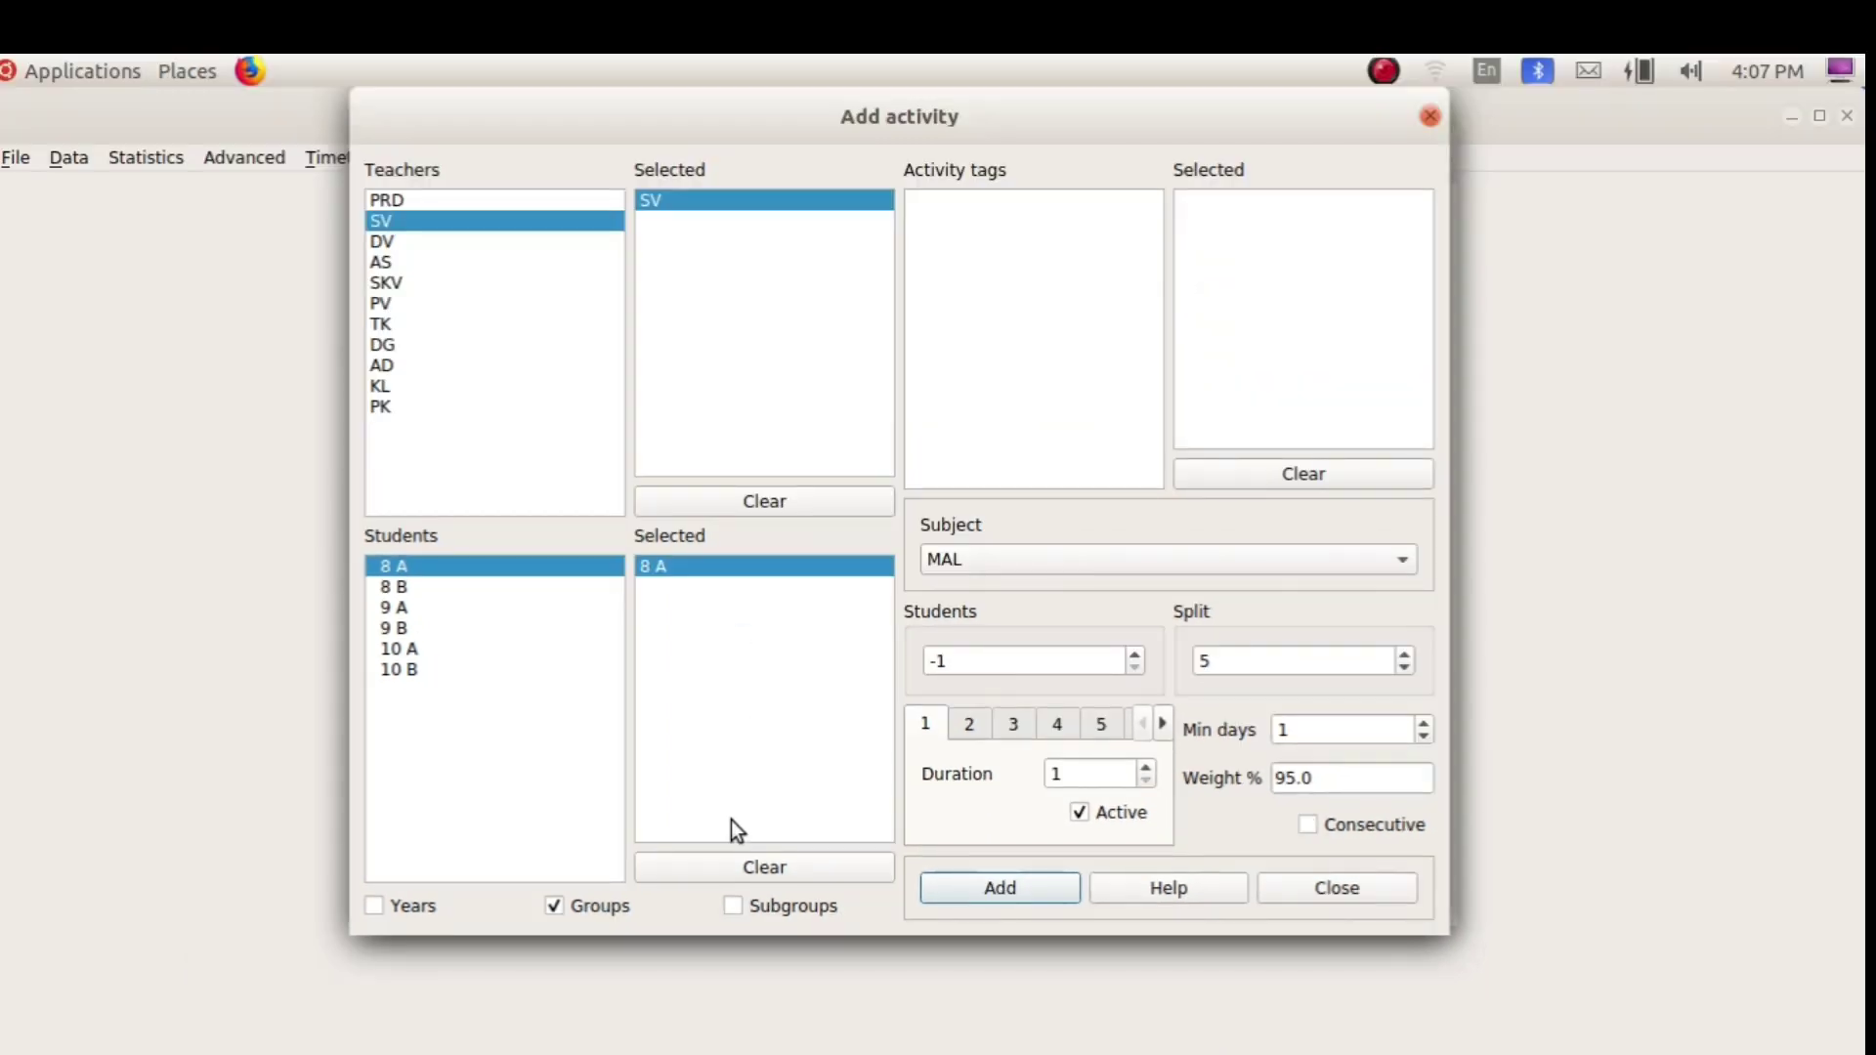
Replace the selected student group with 8 B and add the MAL activity for teacher SV, split into 5
click(706, 867)
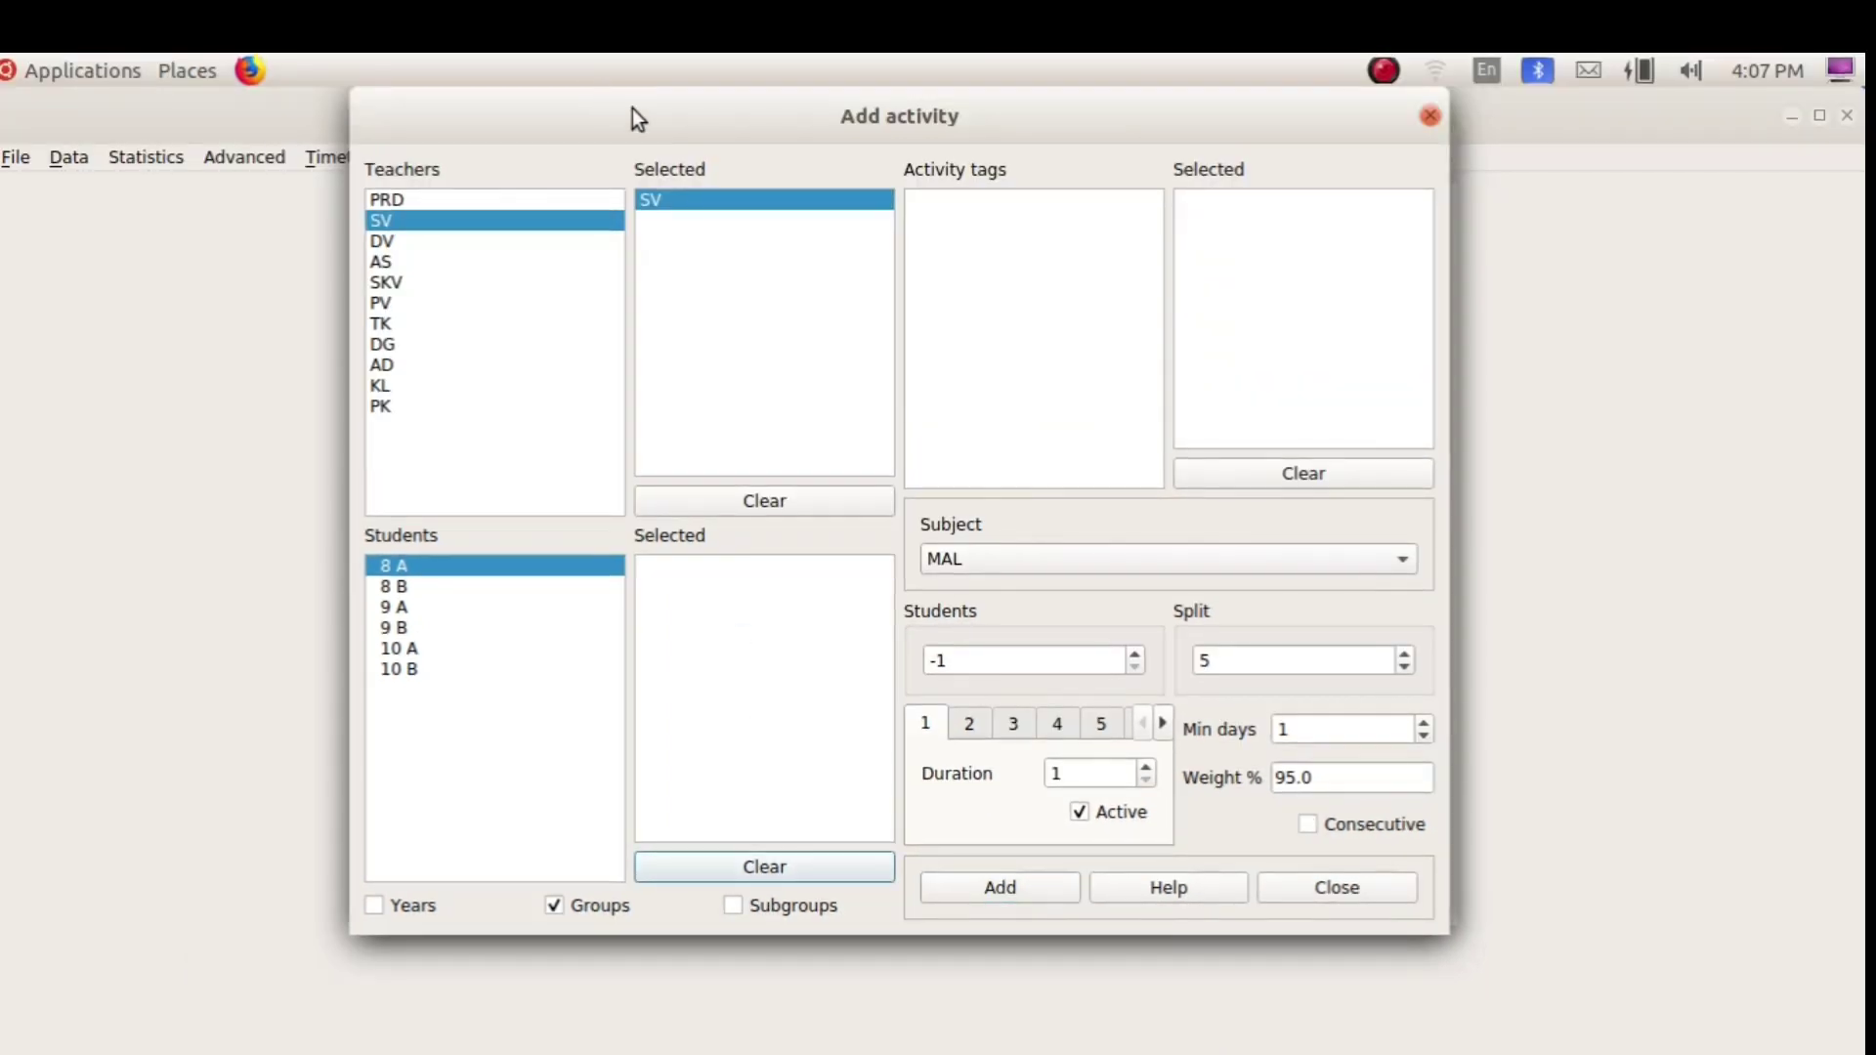
double_click(393, 587)
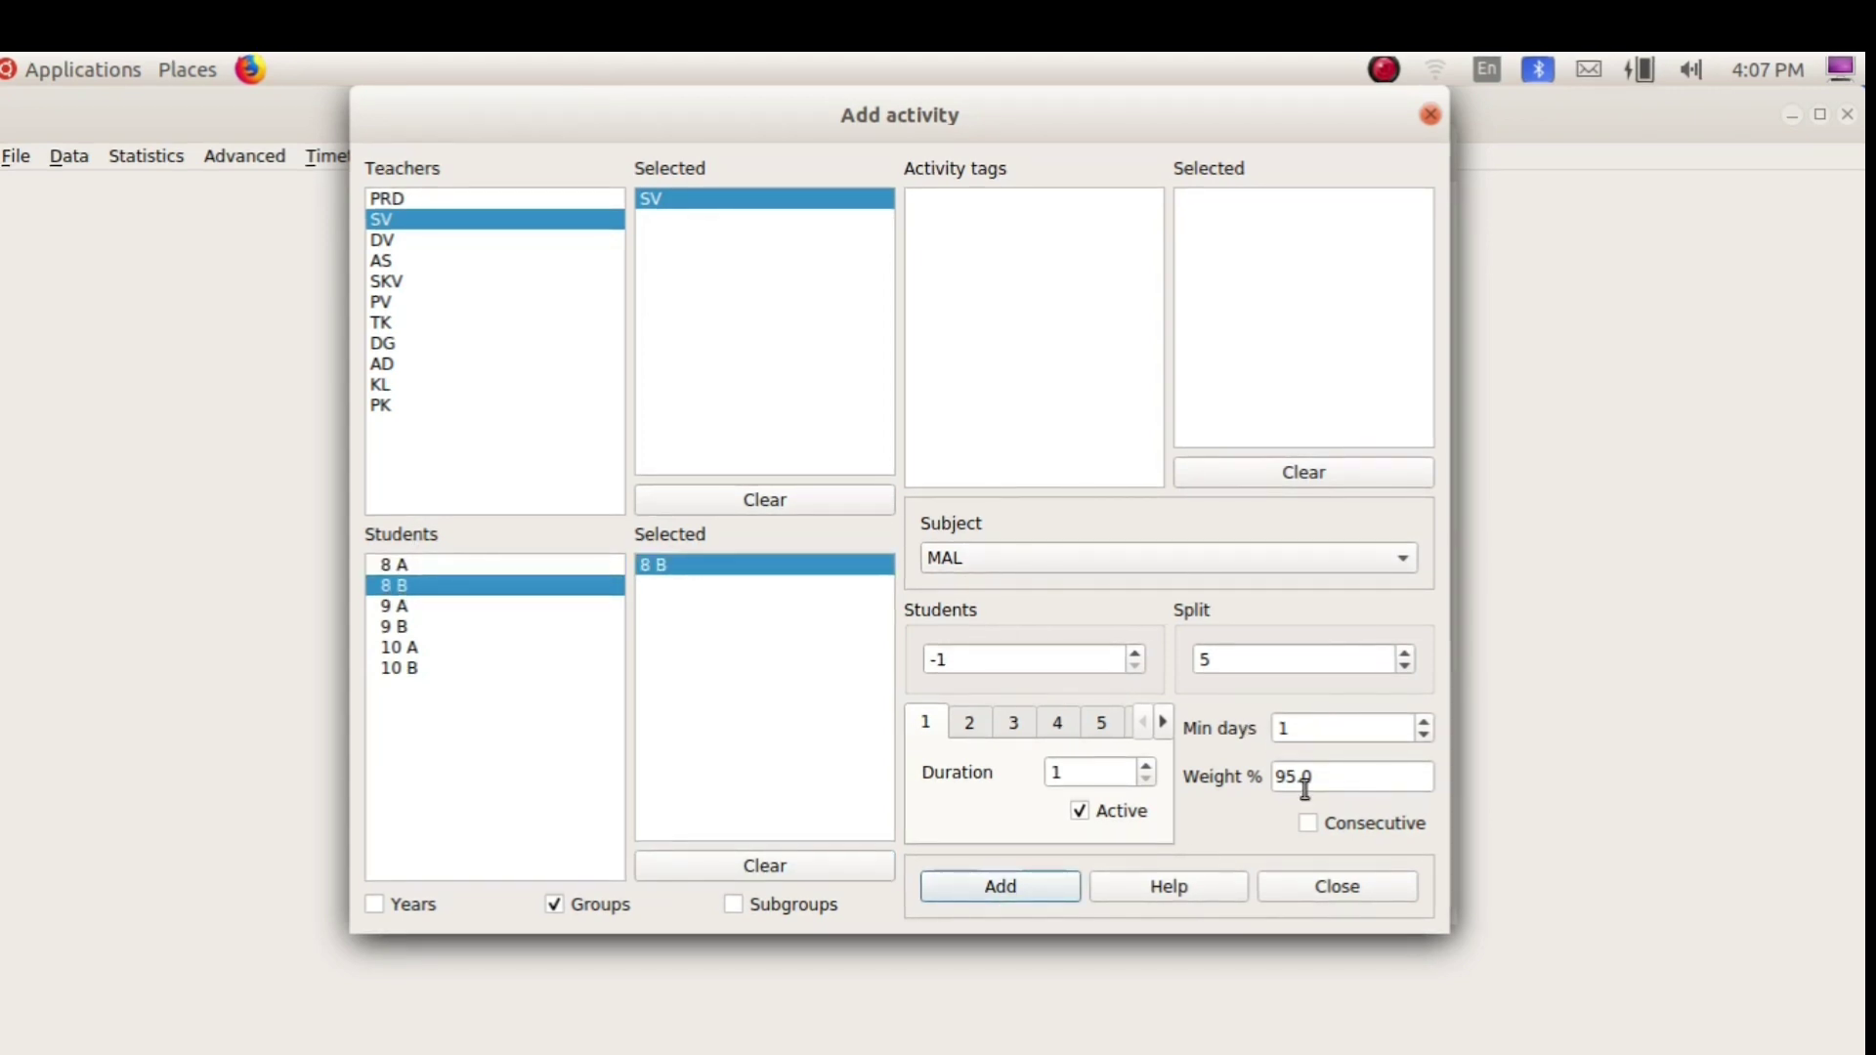
click(1001, 894)
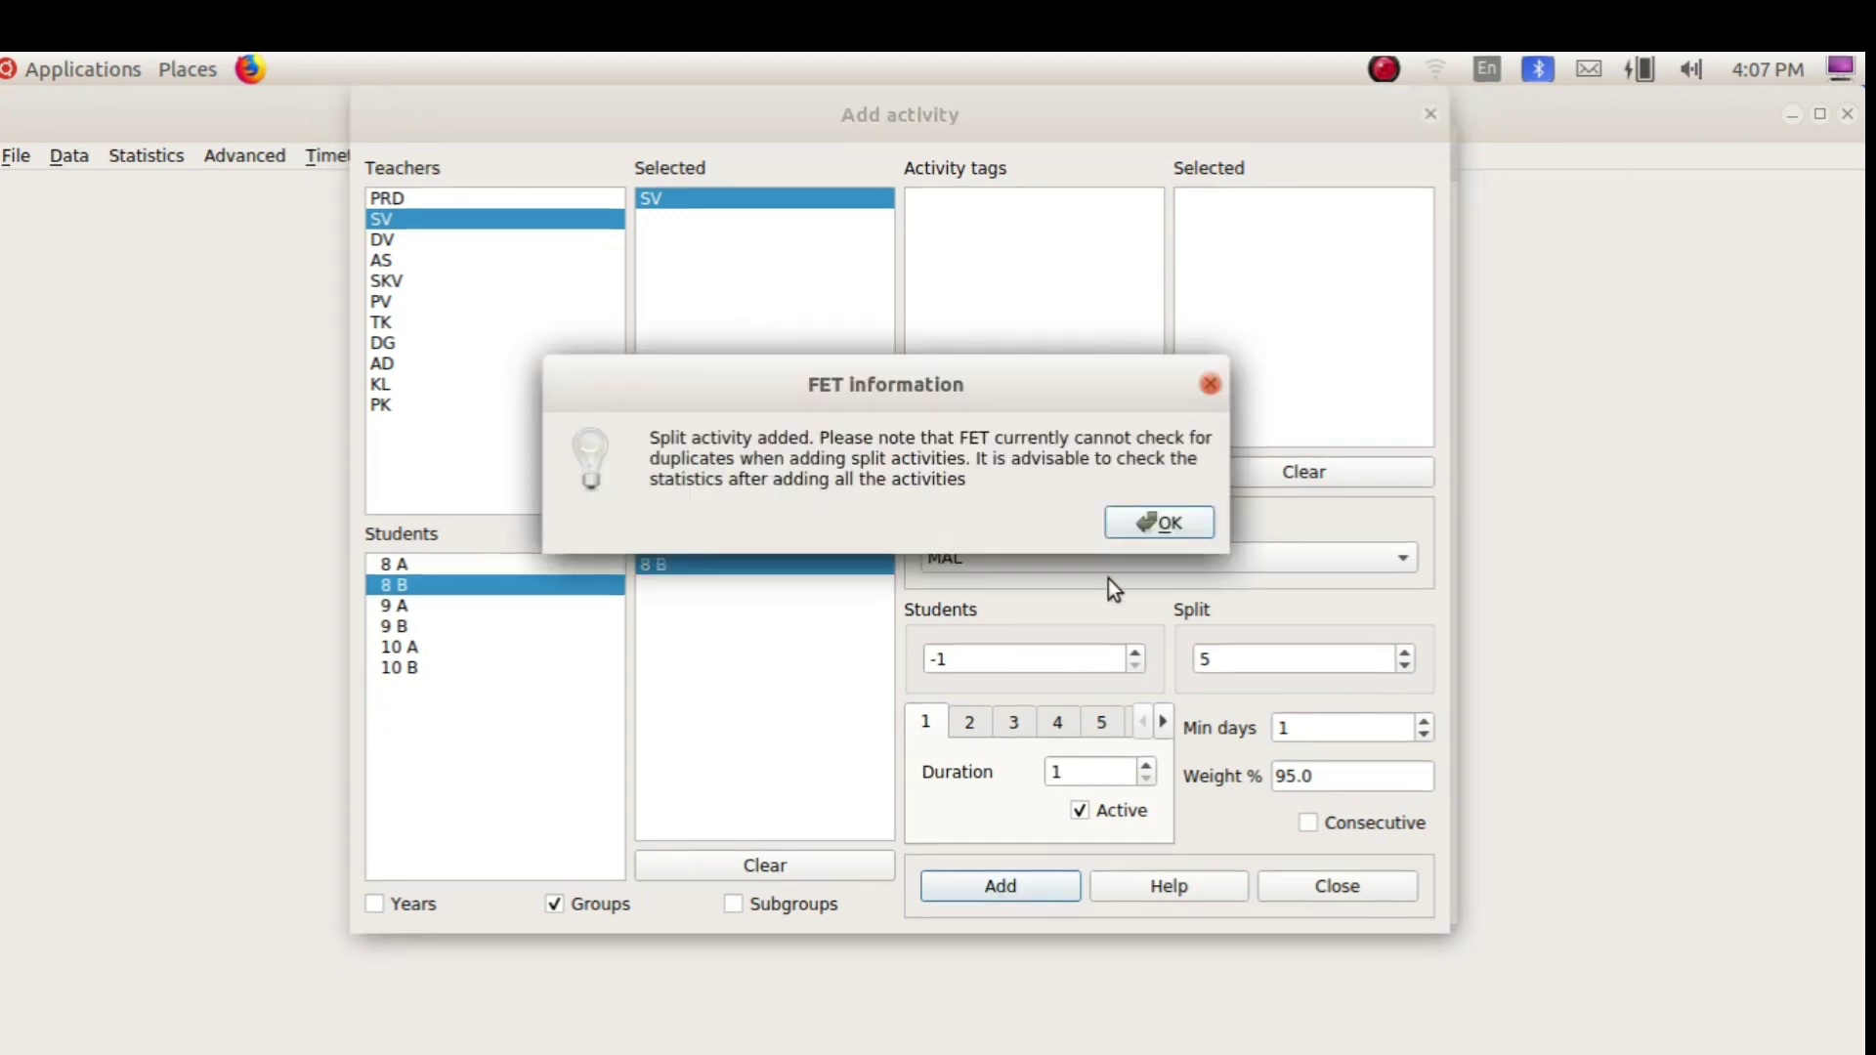
click(1188, 518)
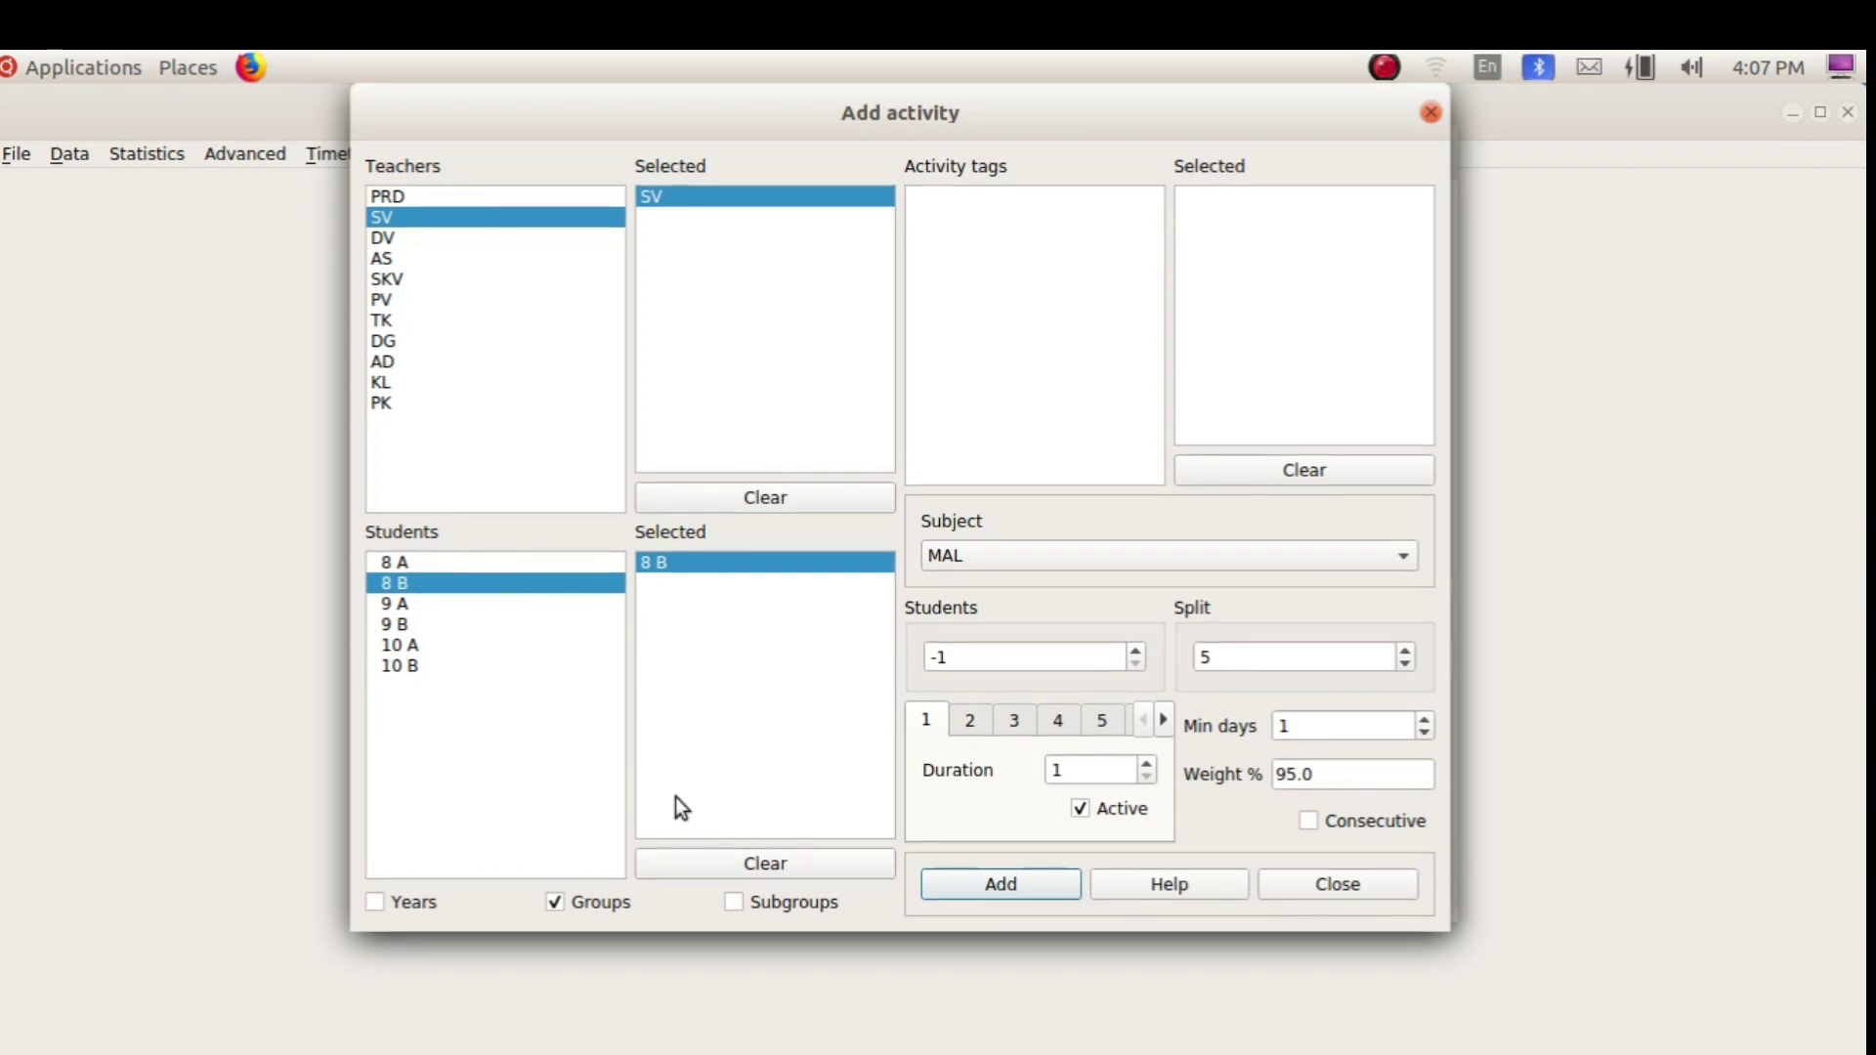
Replace the selected student group with 9 B, add the 5-way split MAL activity for teacher SV, and close the activity form
click(695, 870)
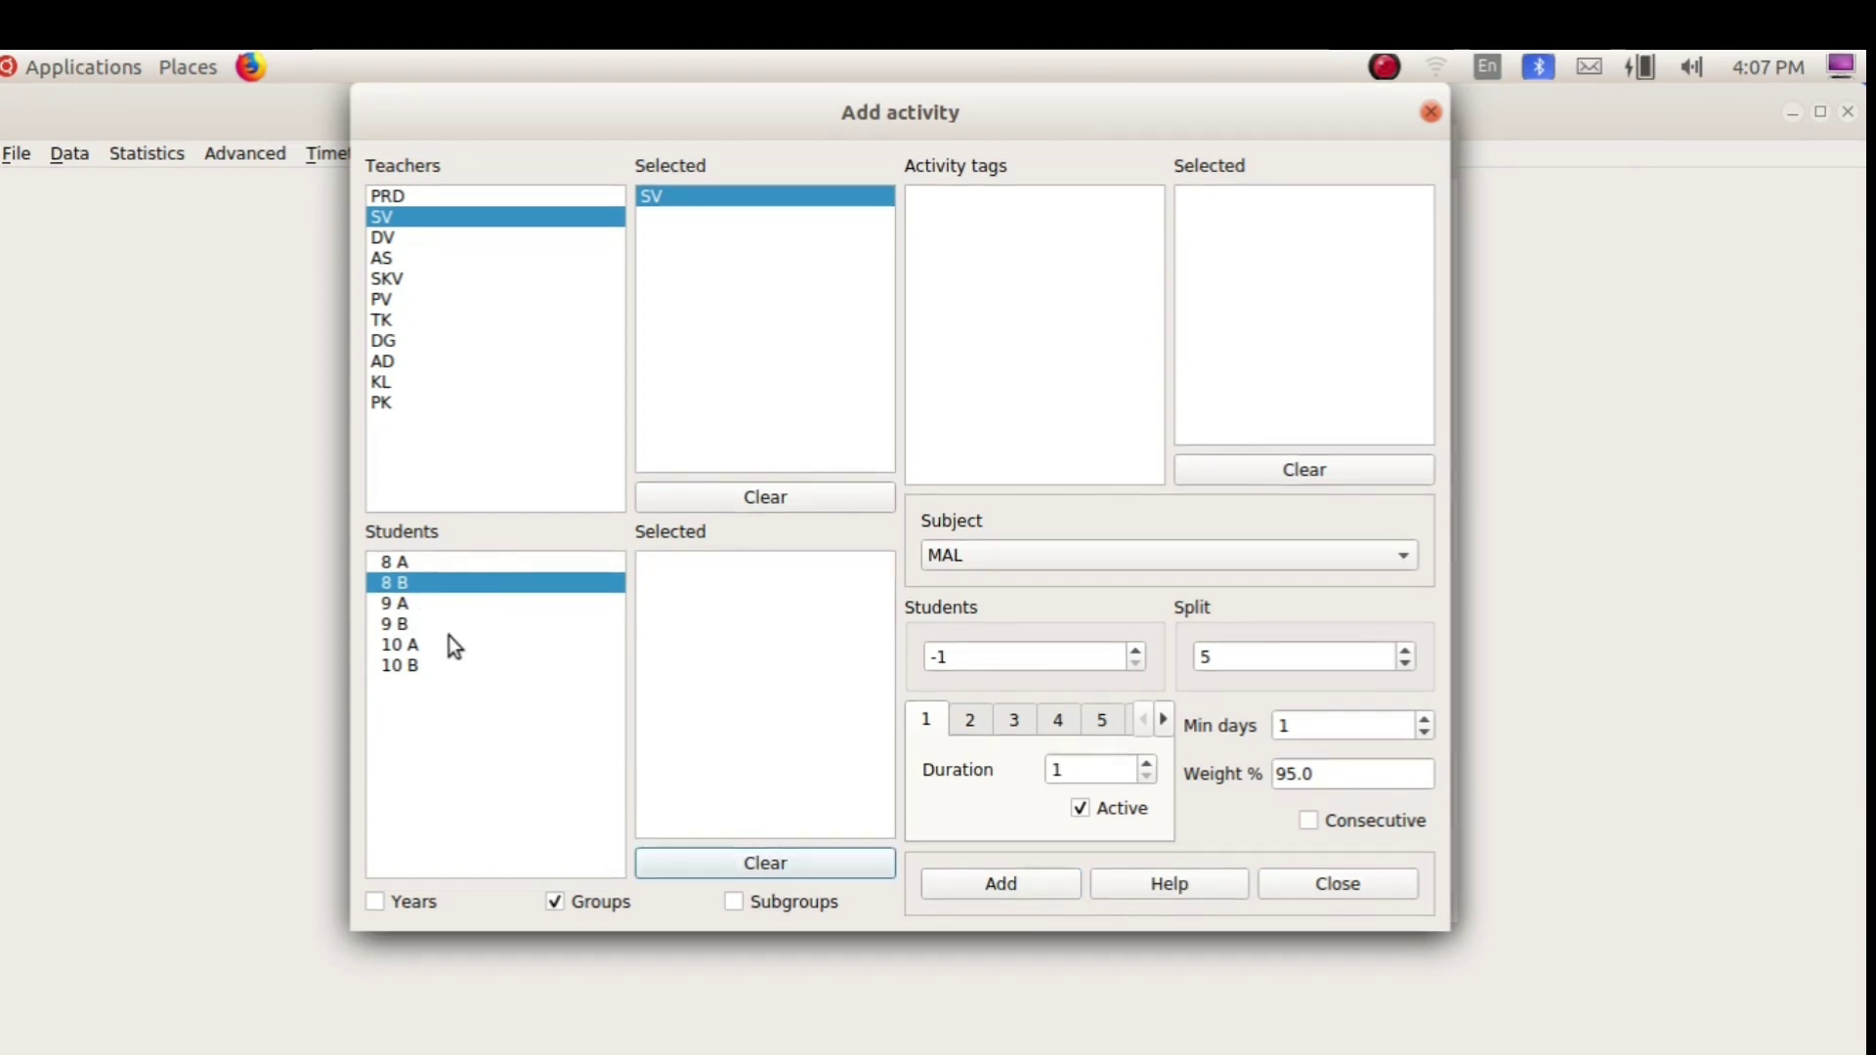
double_click(405, 619)
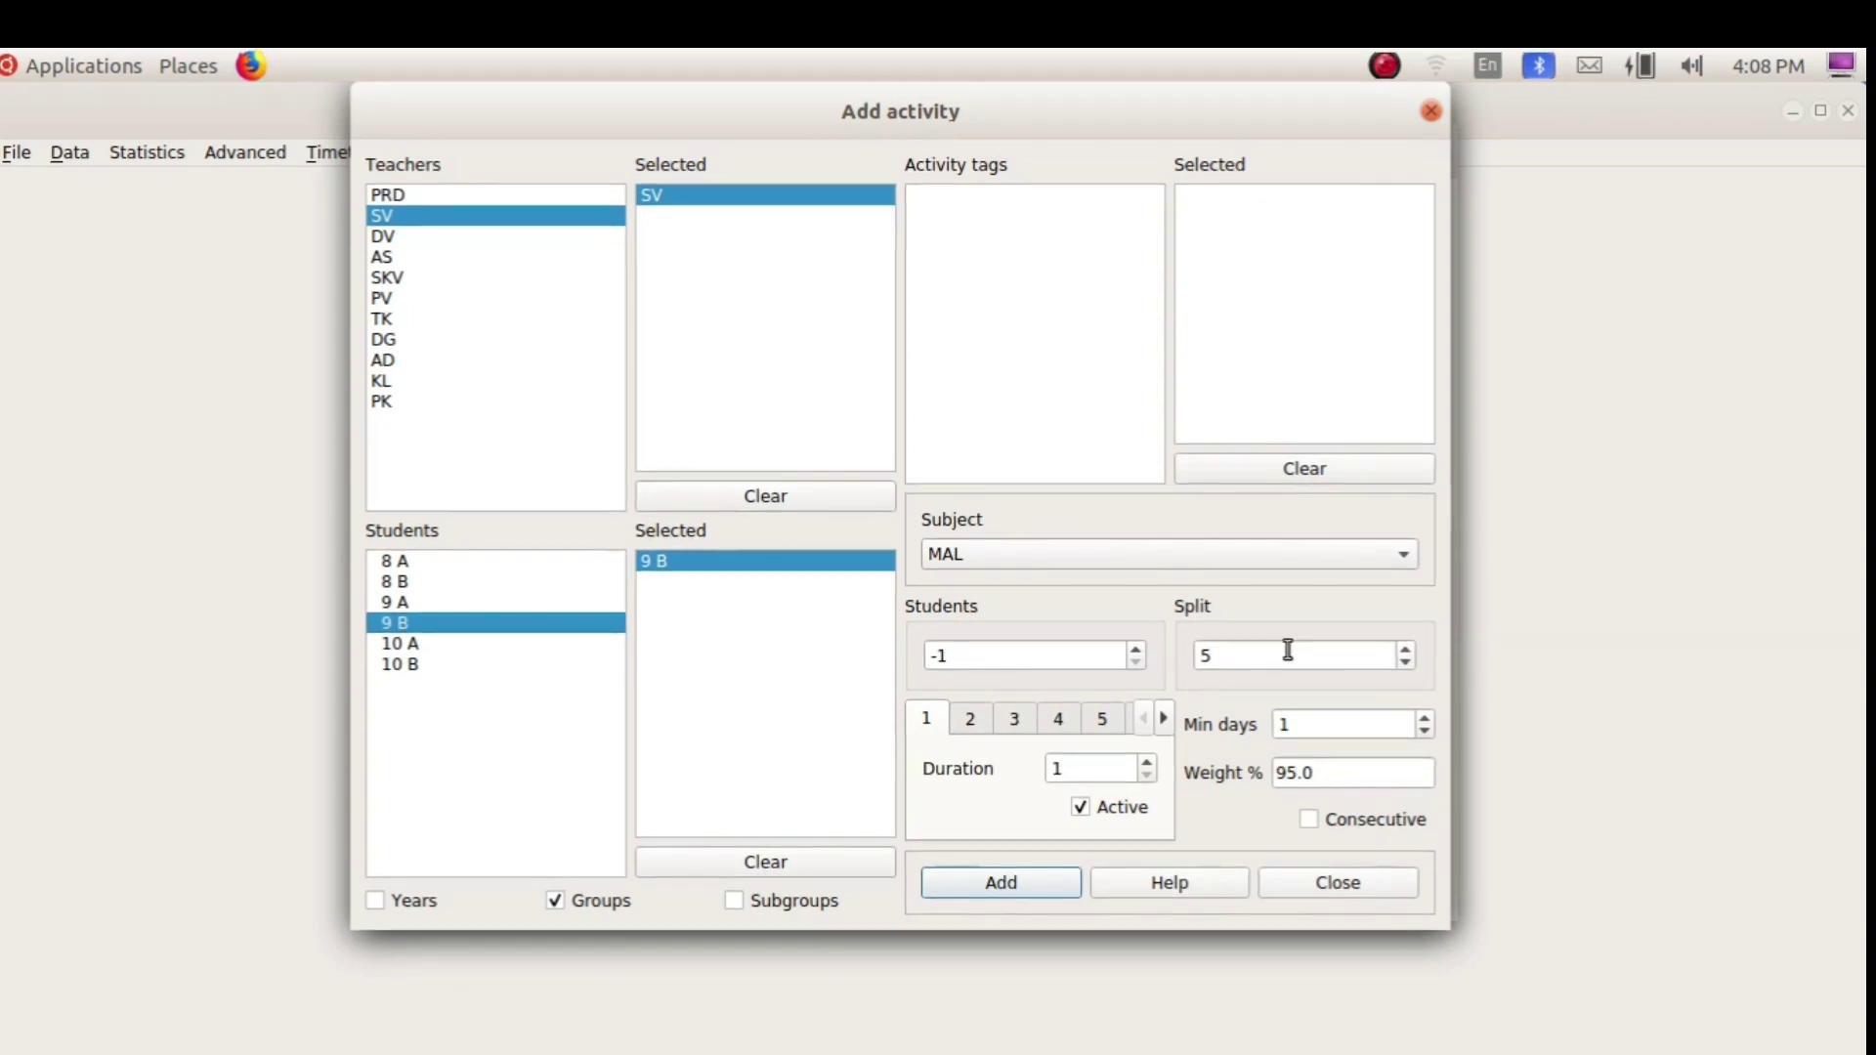
click(1033, 886)
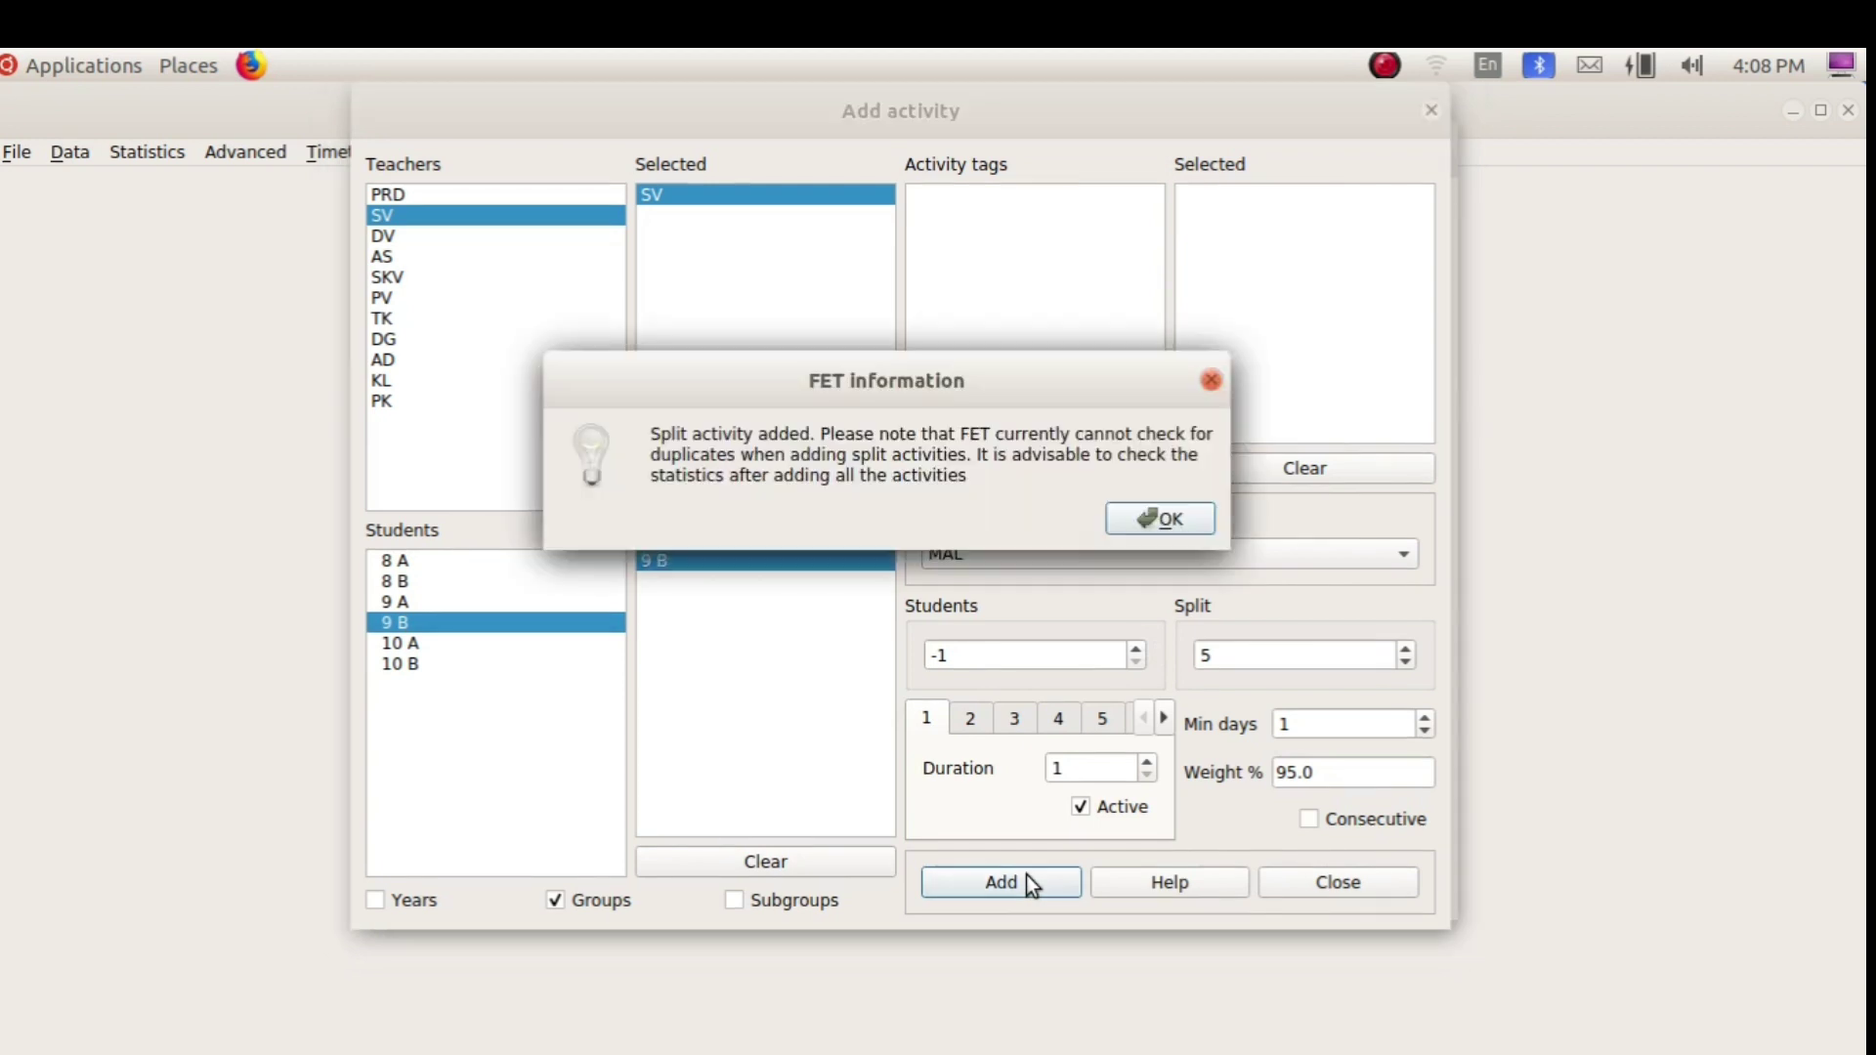
click(1146, 528)
click(1349, 885)
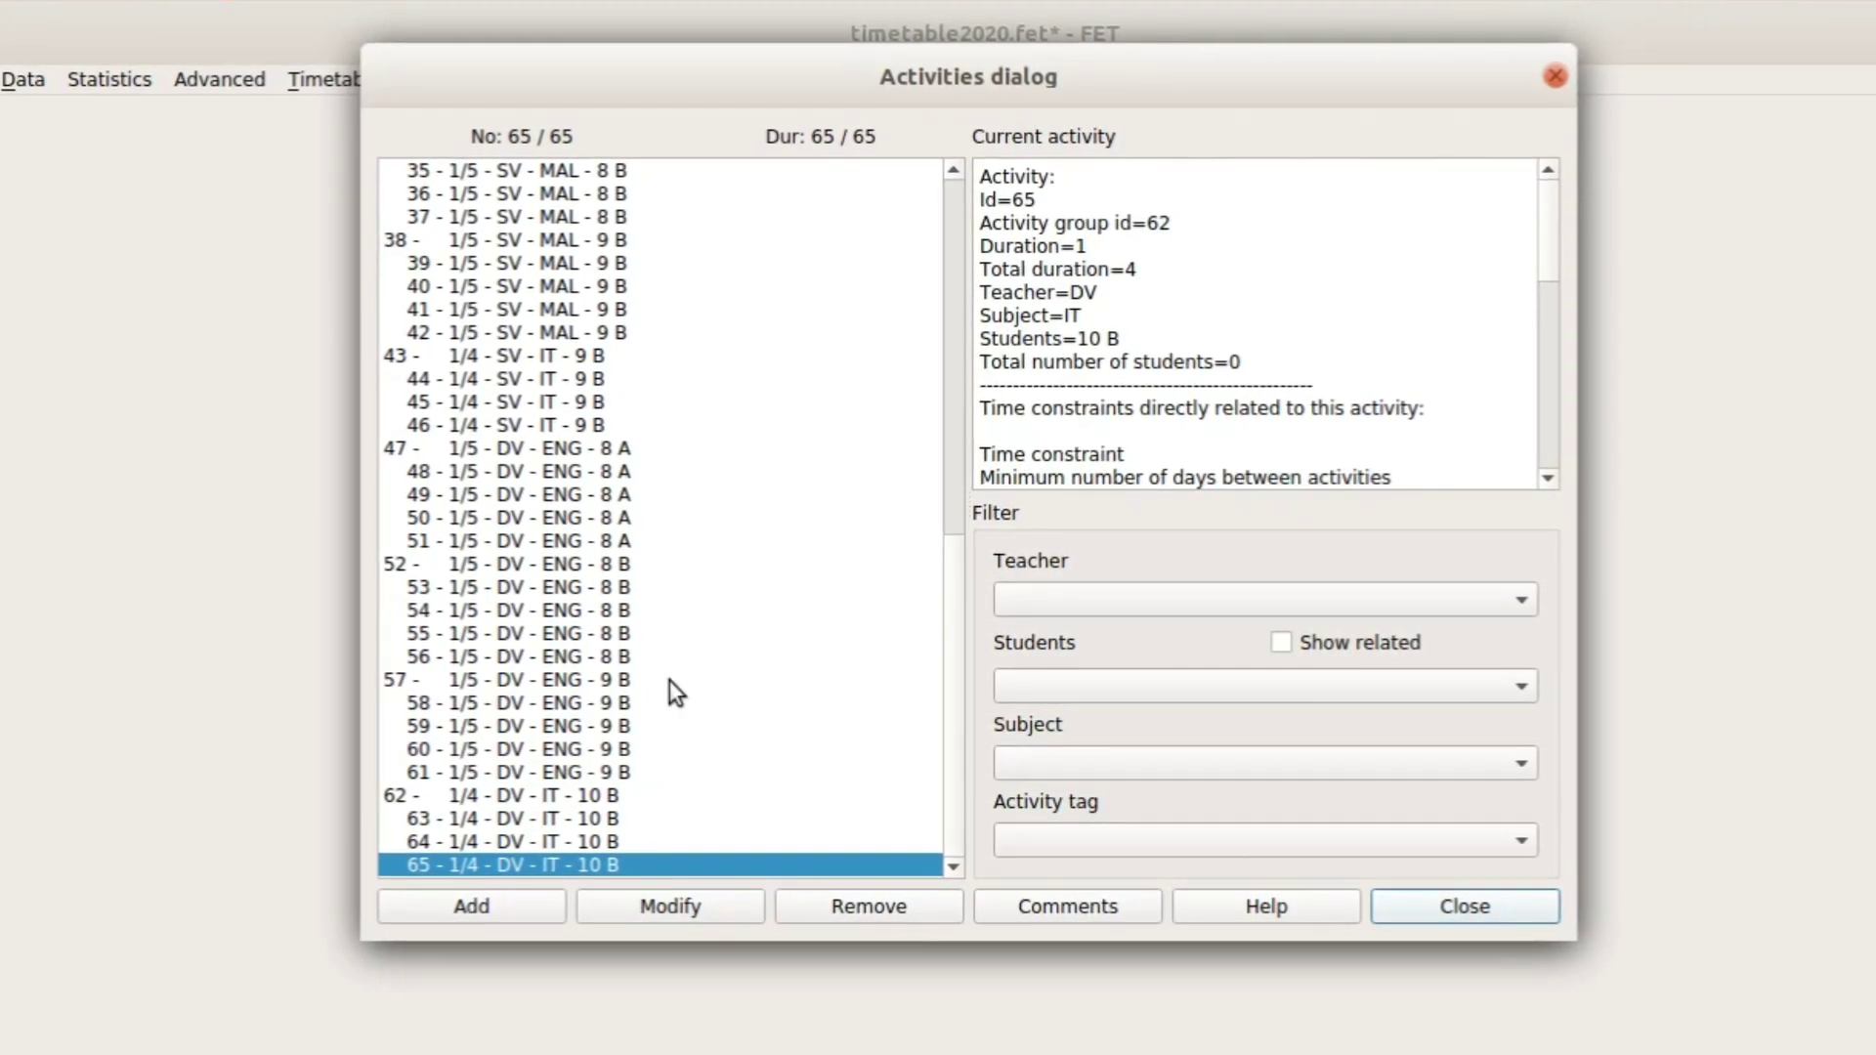
Review the modify form and the removal confirmation for activity 57 (DV, ENG, 9 B), keeping the activity as it is
click(616, 679)
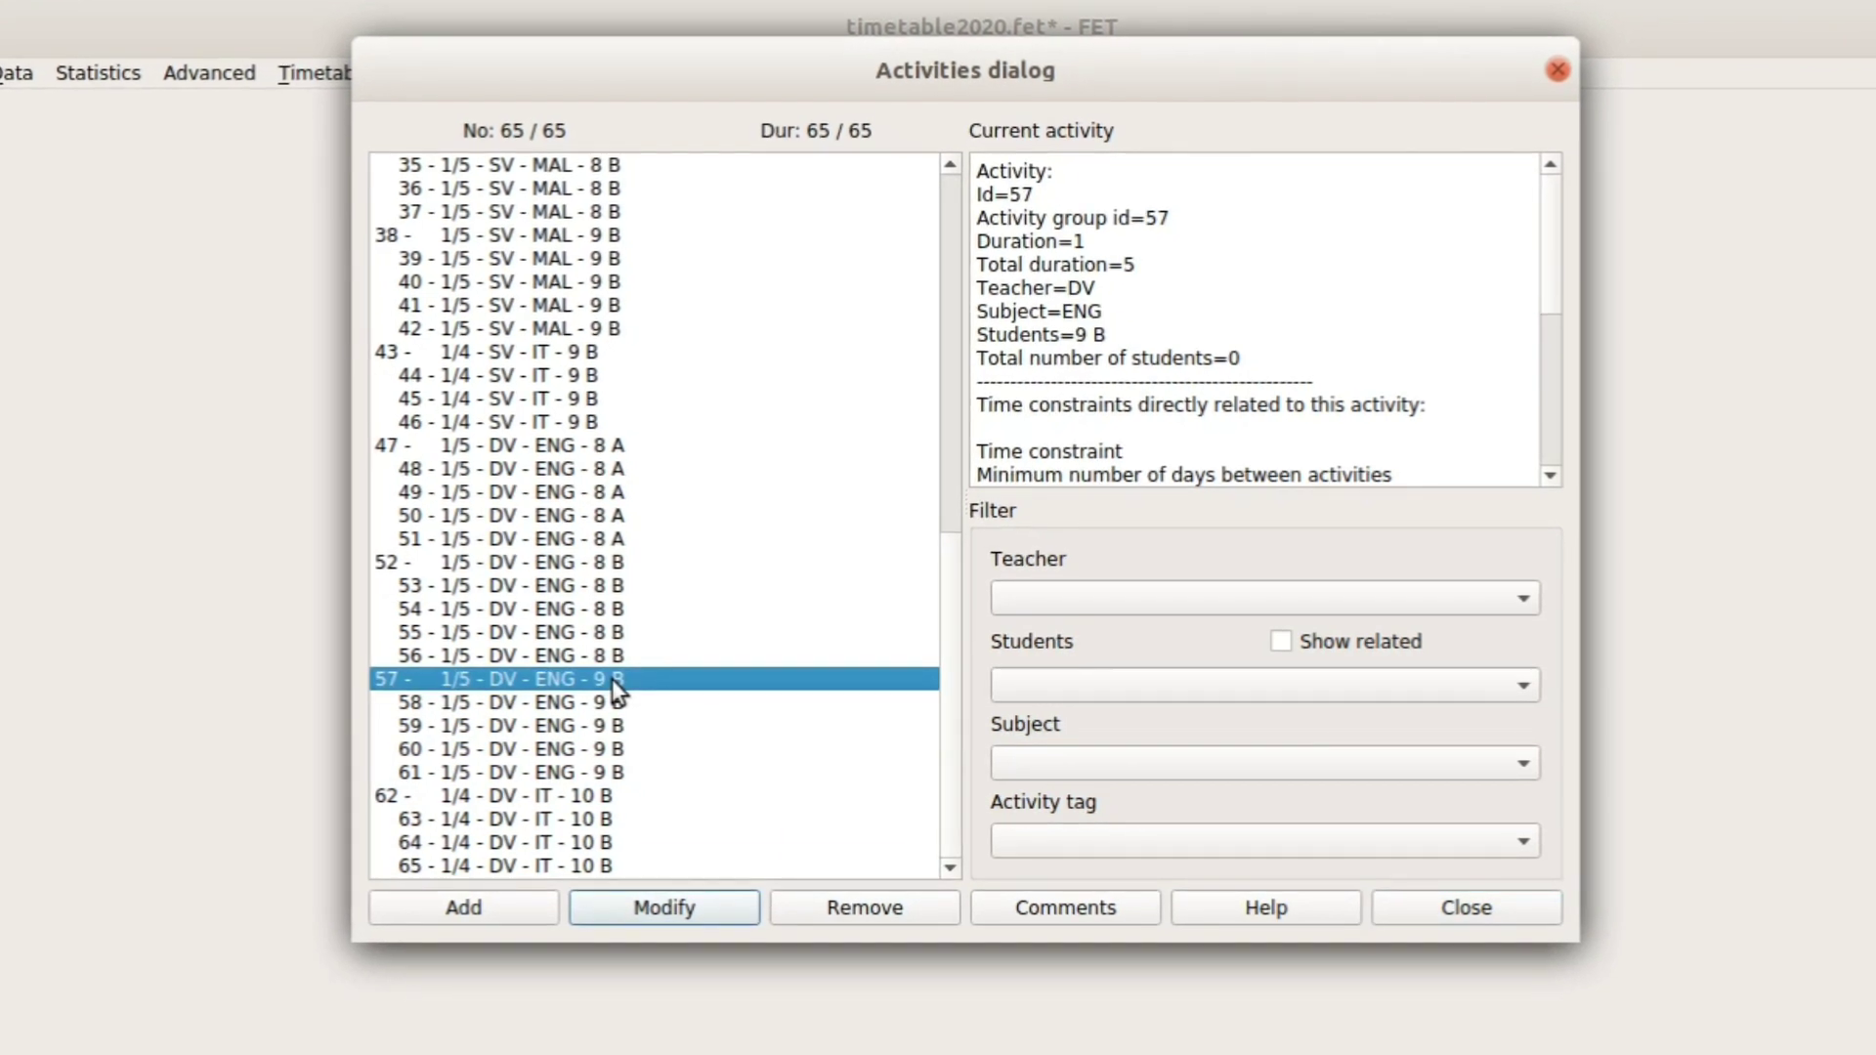
click(647, 909)
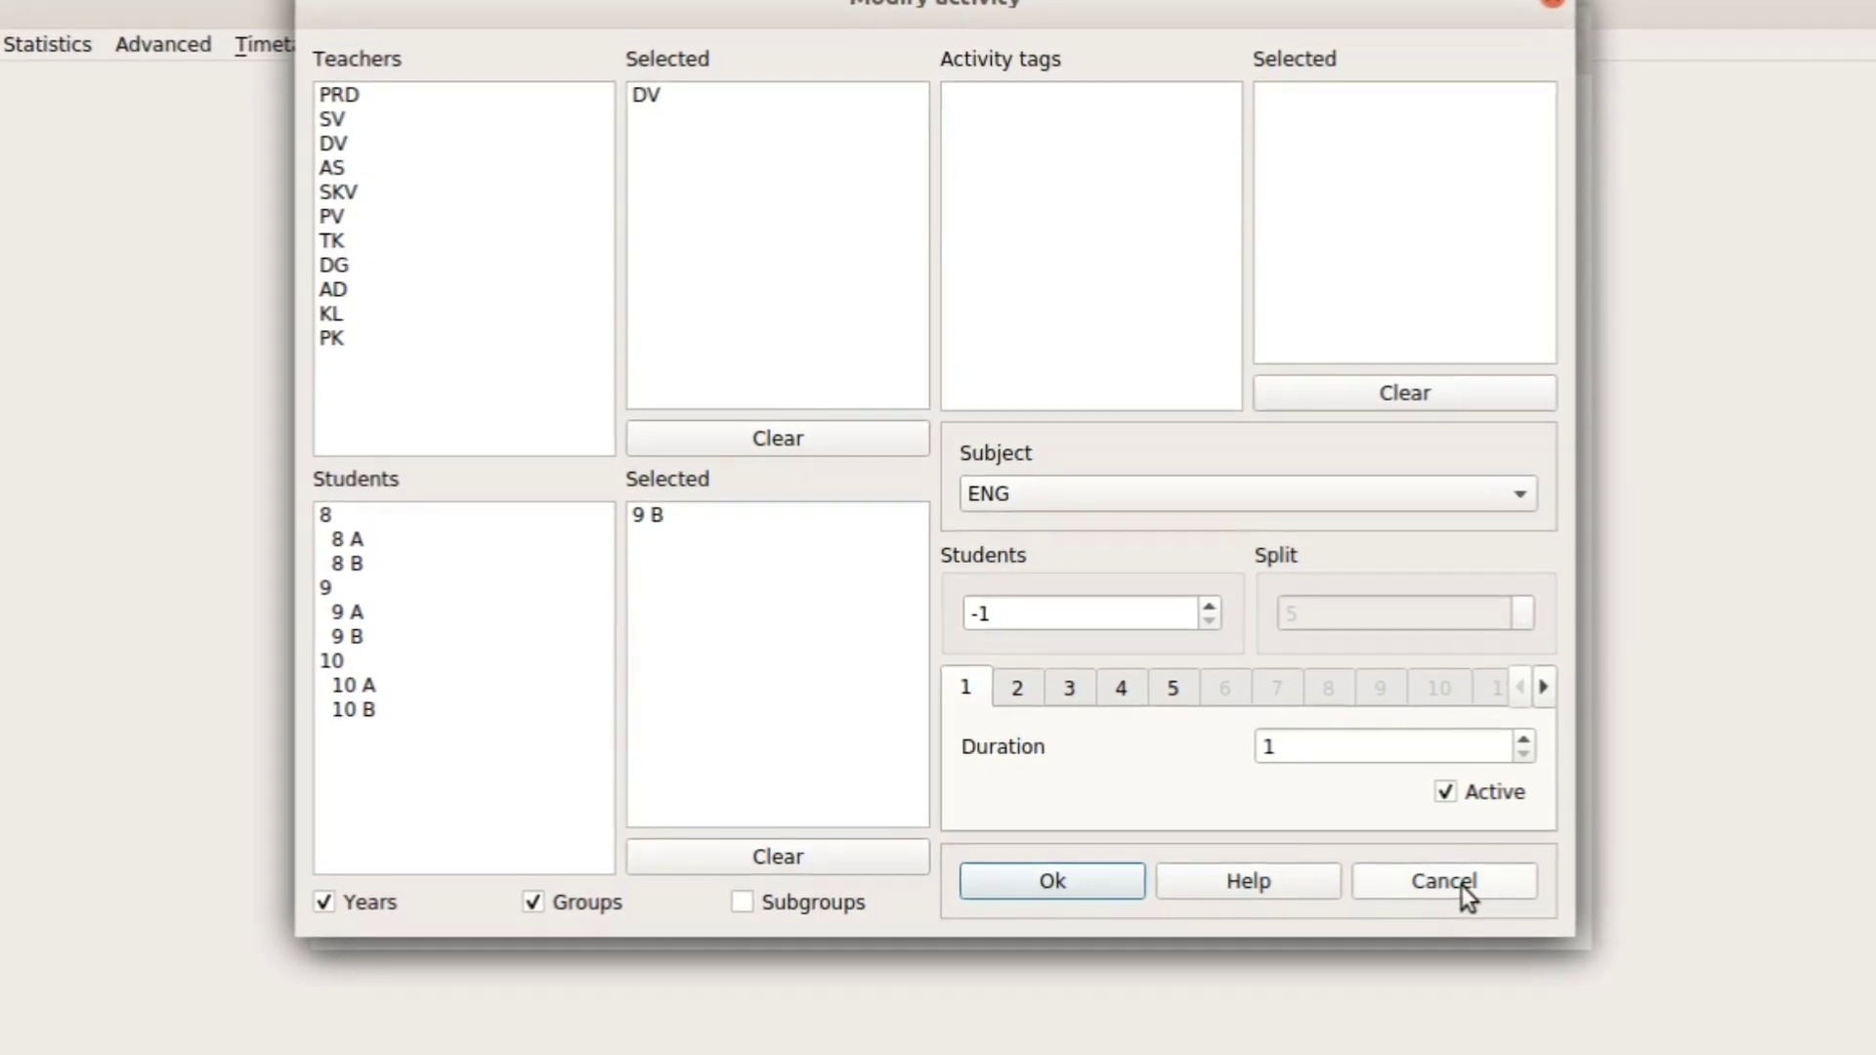
click(1082, 869)
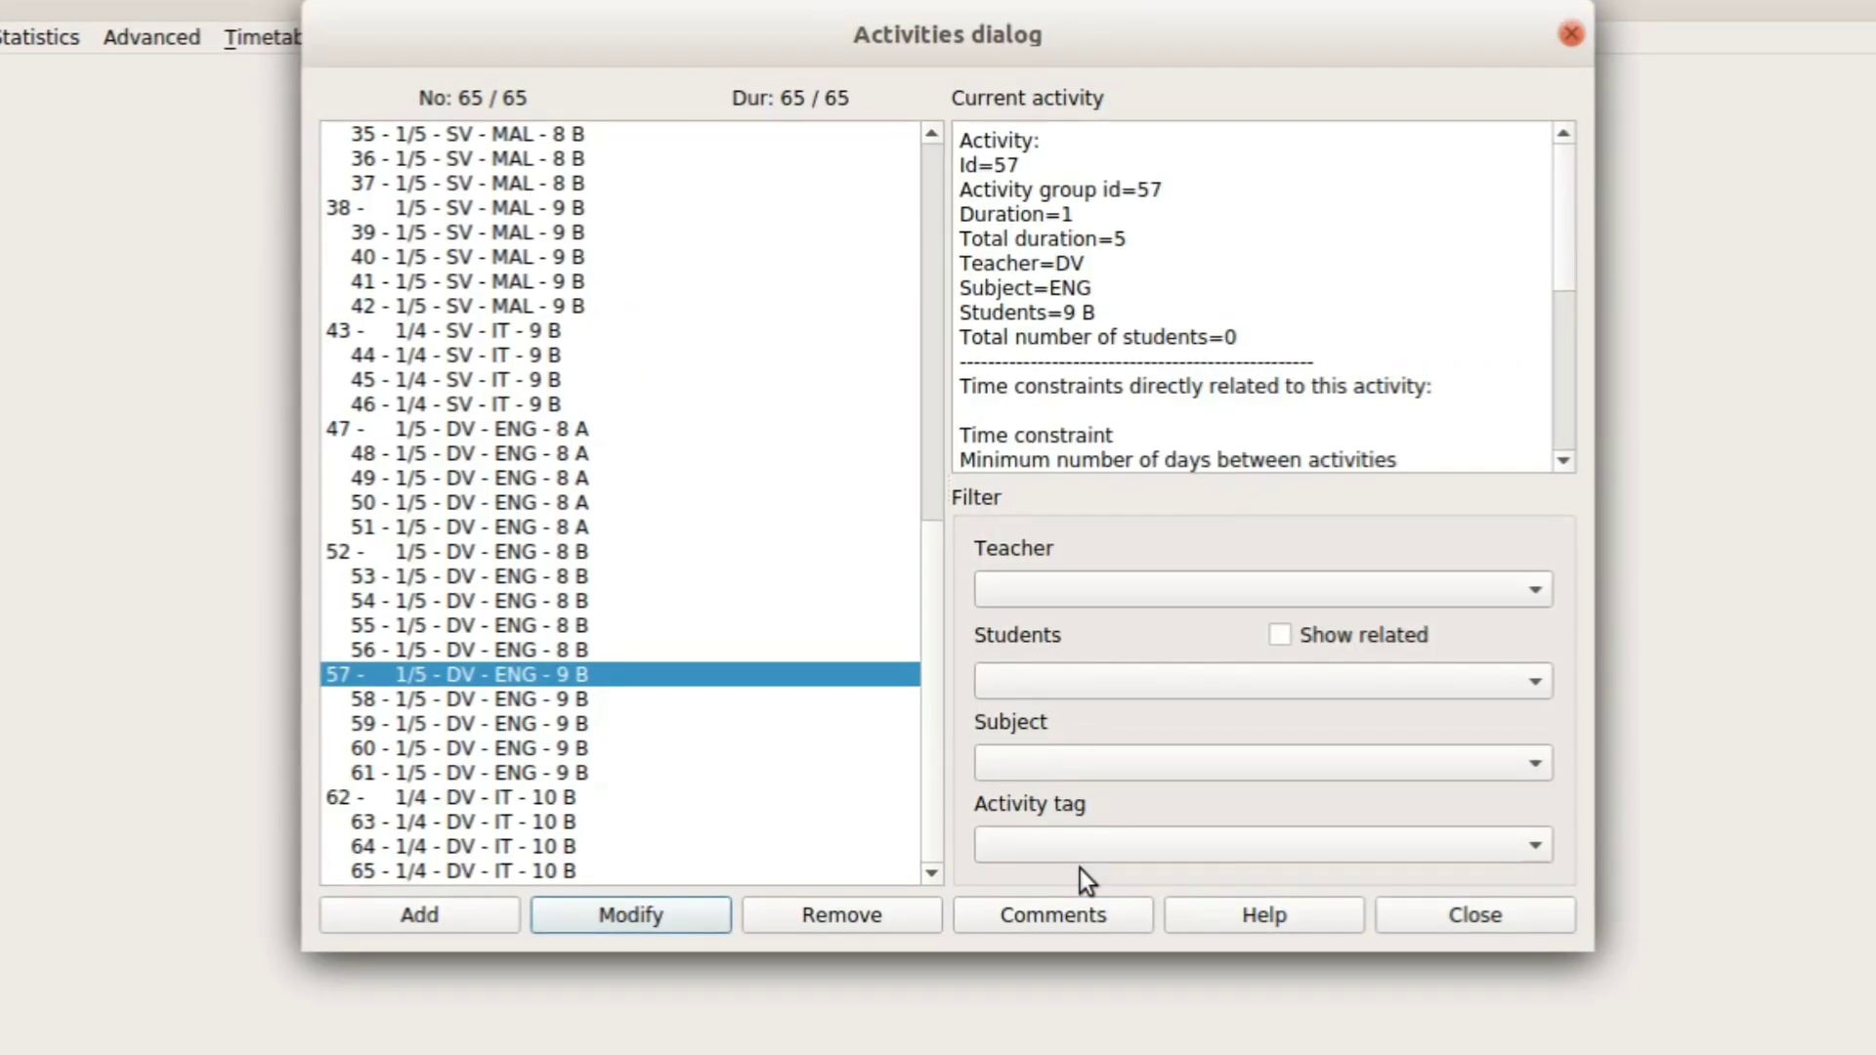
click(822, 920)
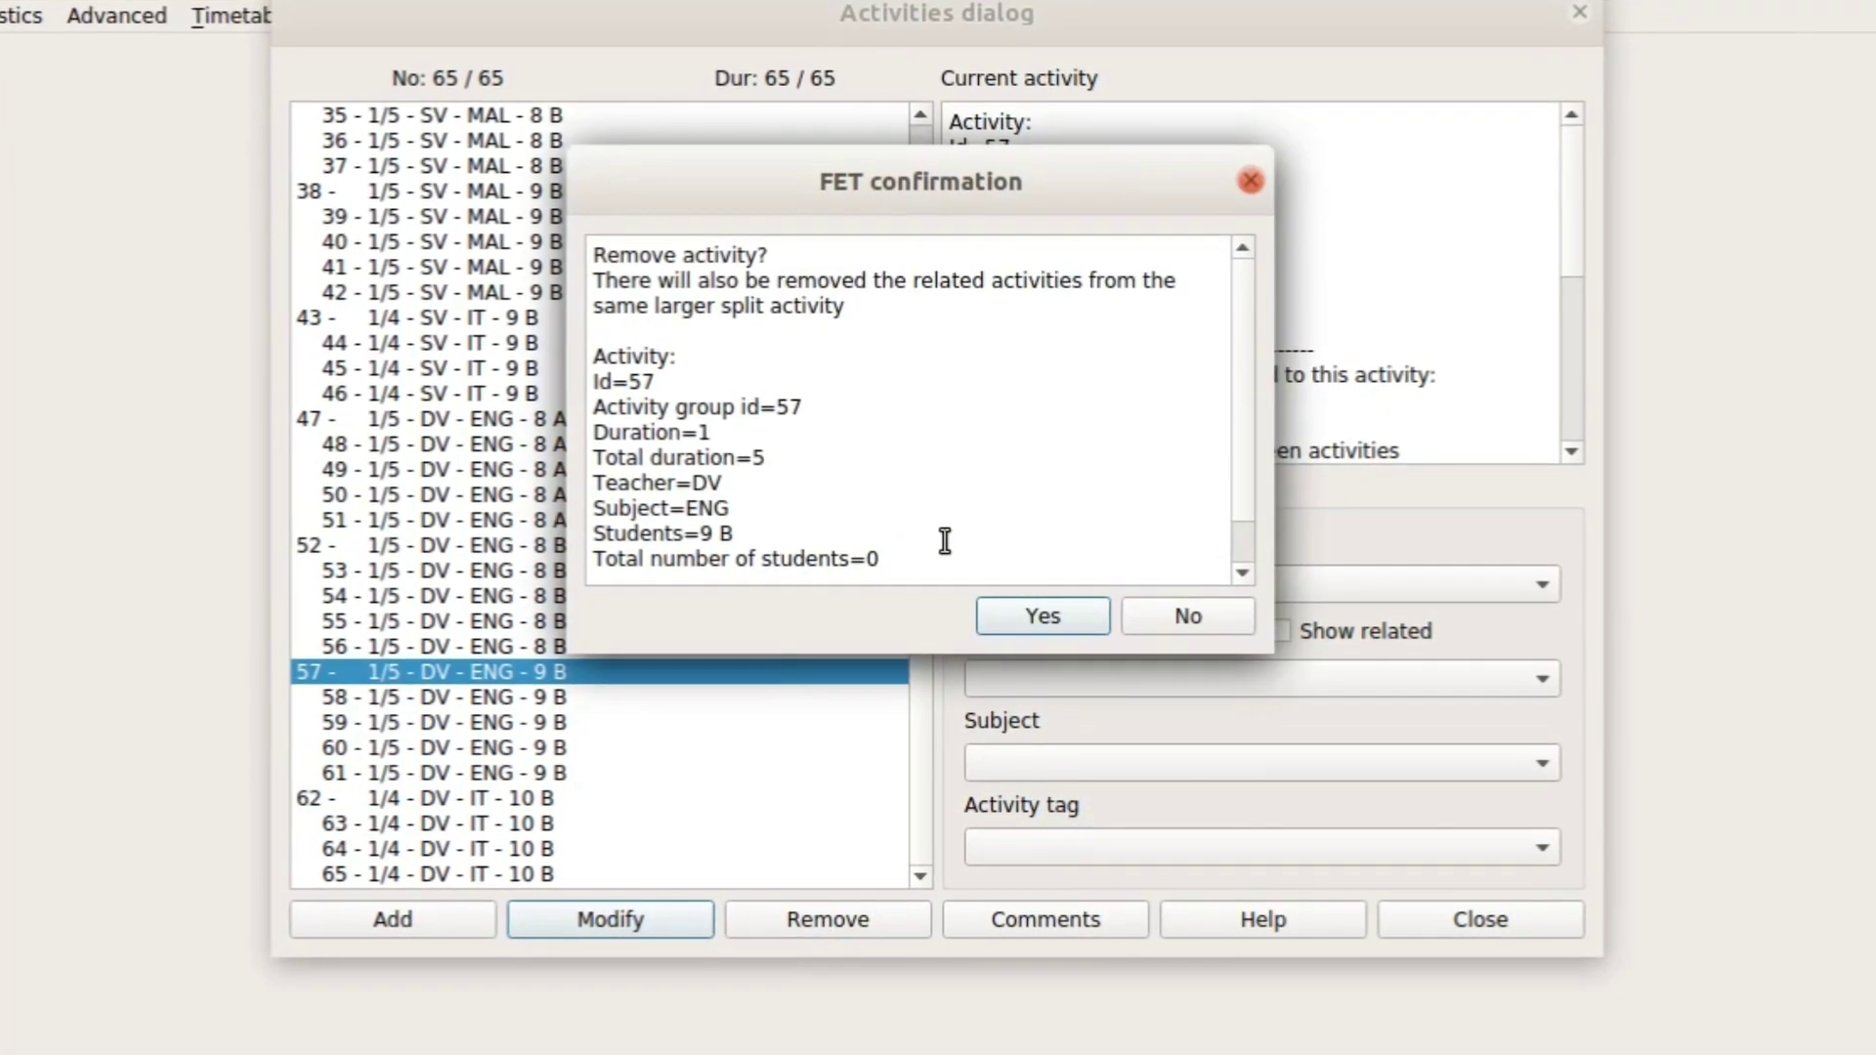
click(1181, 619)
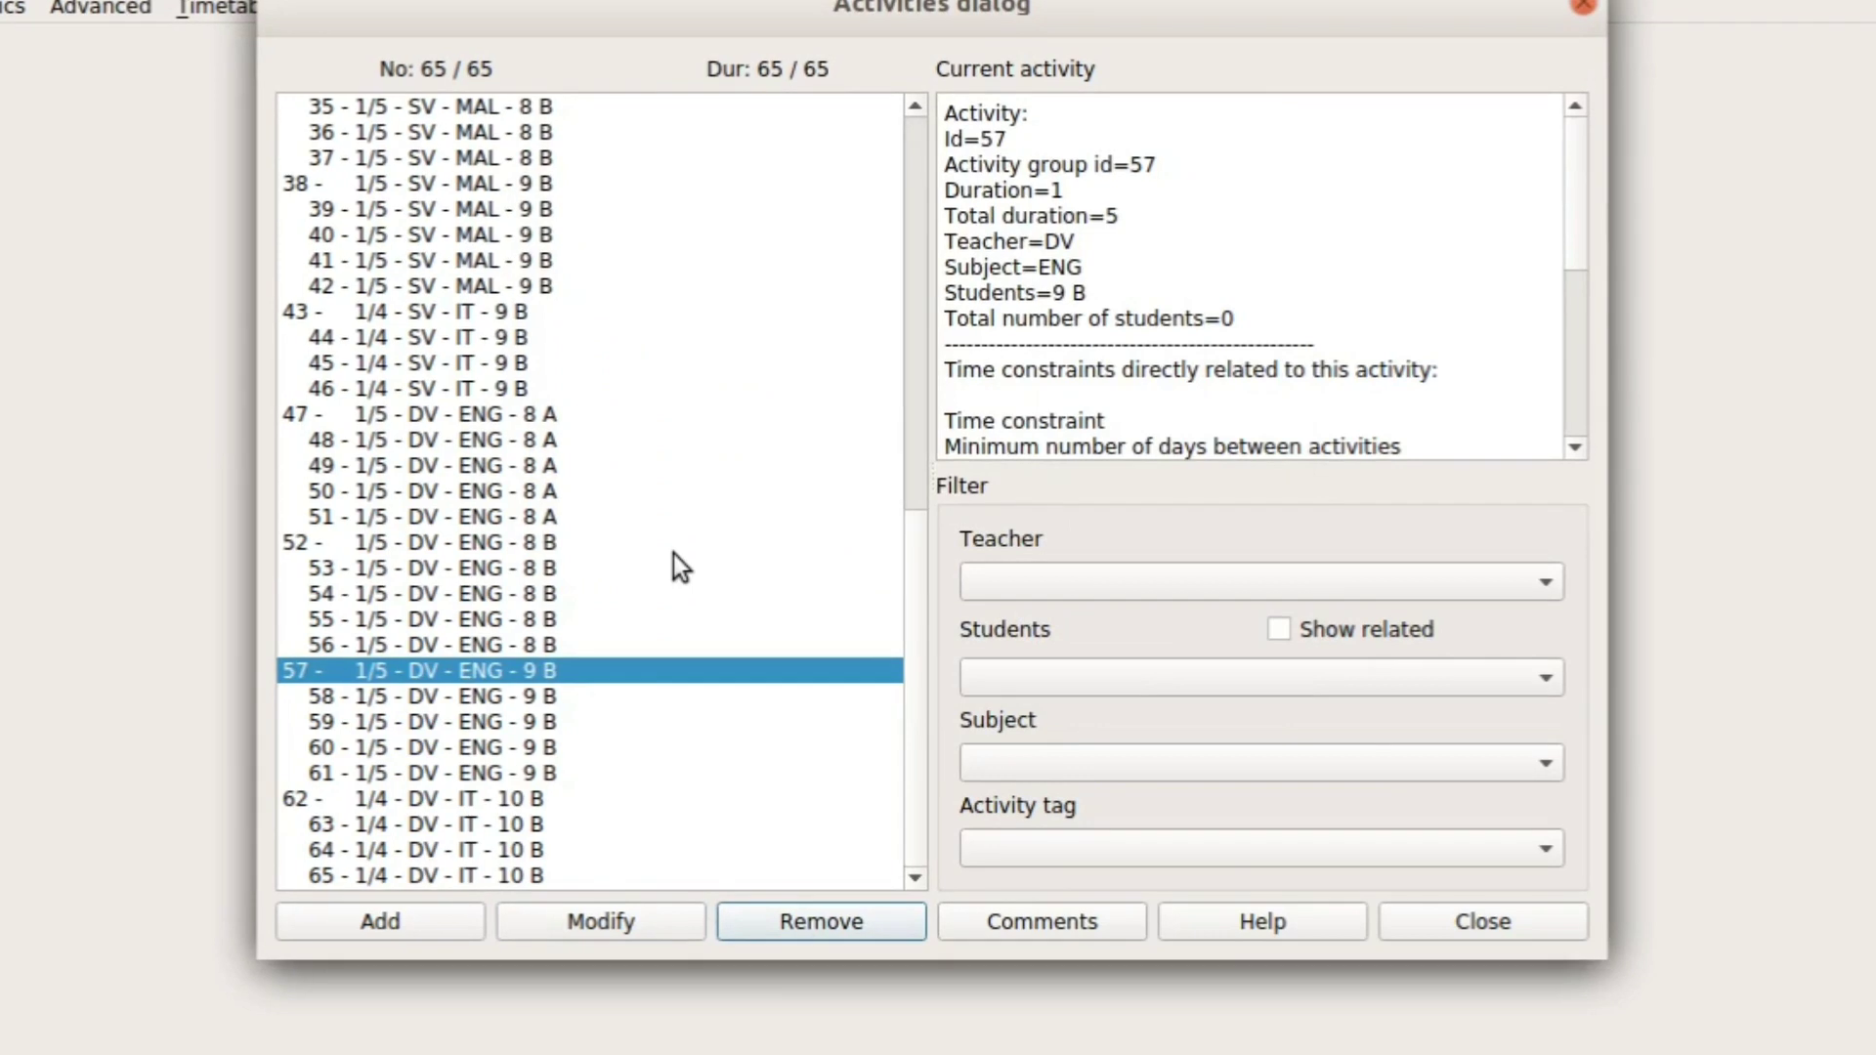